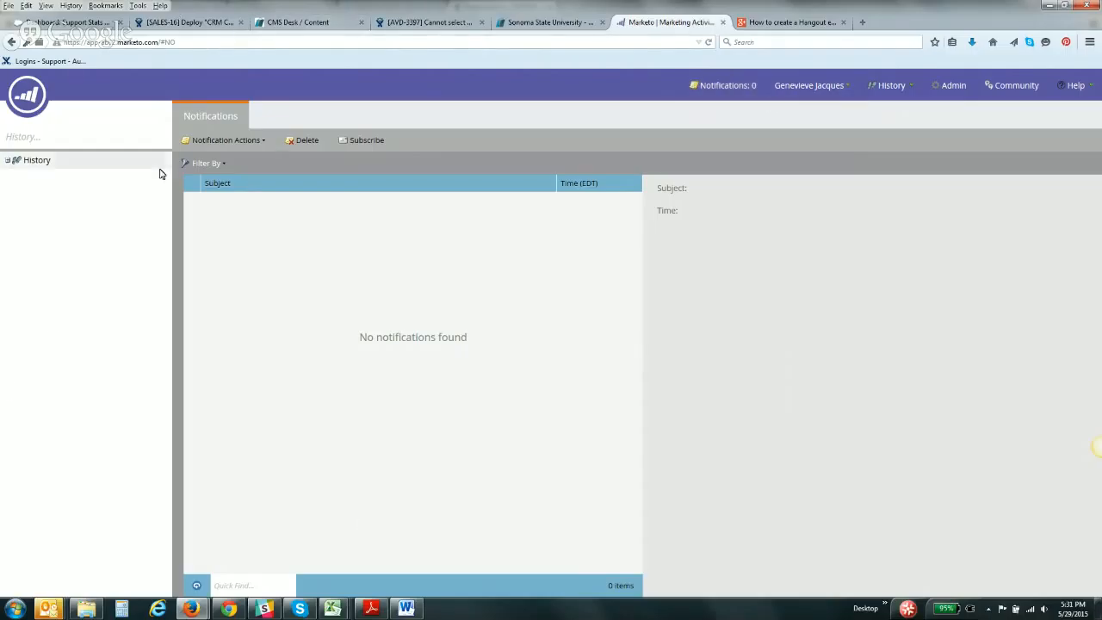
Step: Go to Marketing Activities and expand Customers, AVConnect, AVConnect Hangouts and Hangout emails down to the contents of the 2015 Hangout emails folder
mouse_move(31, 107)
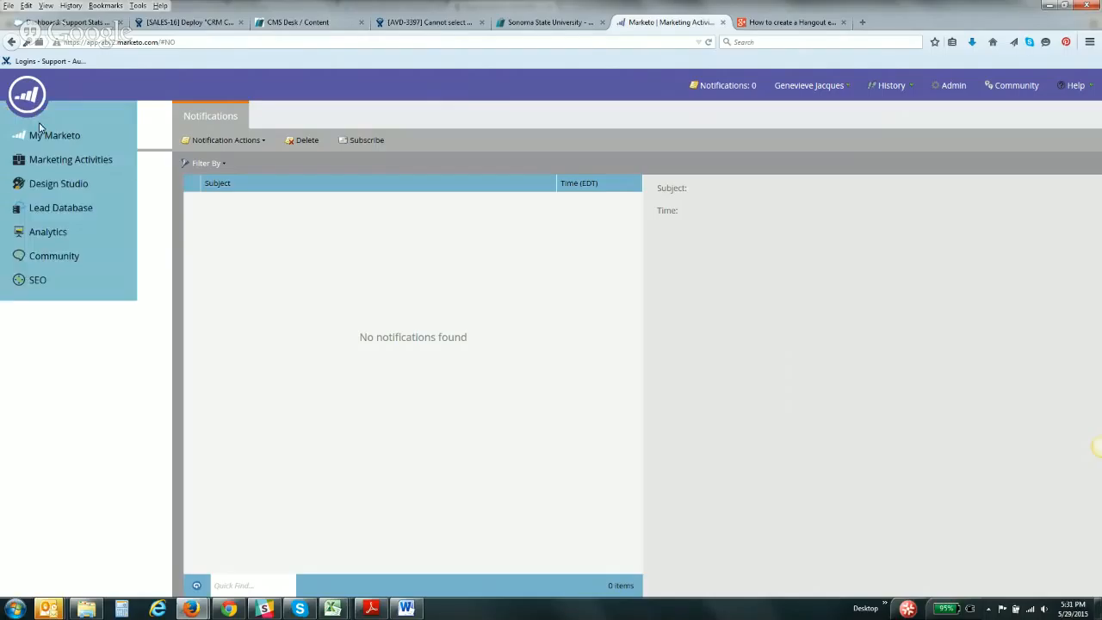
click(48, 163)
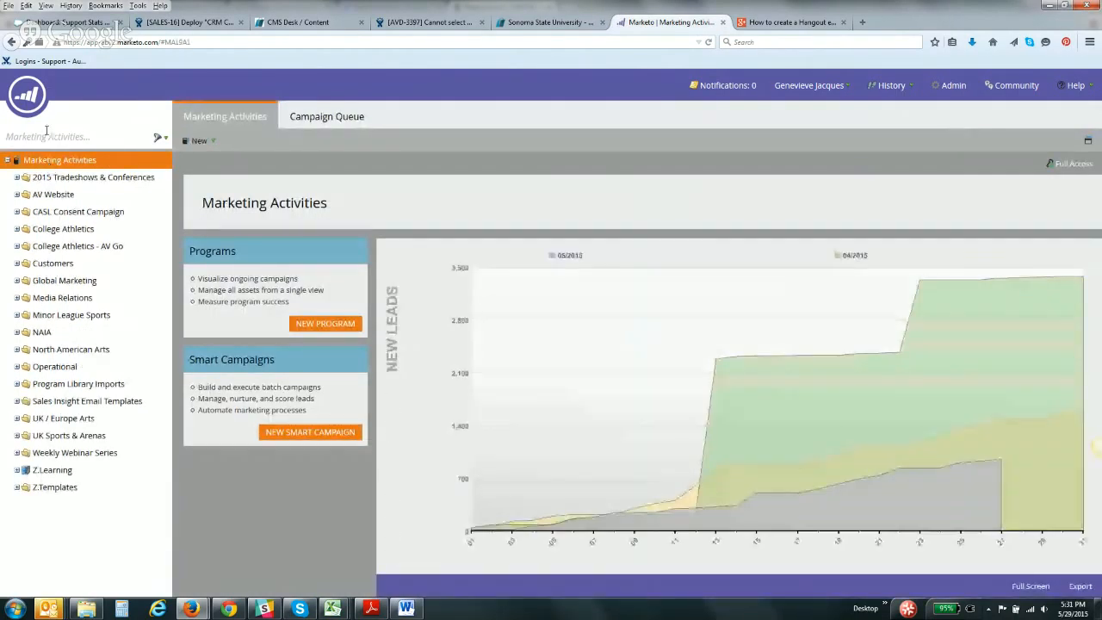
click(18, 263)
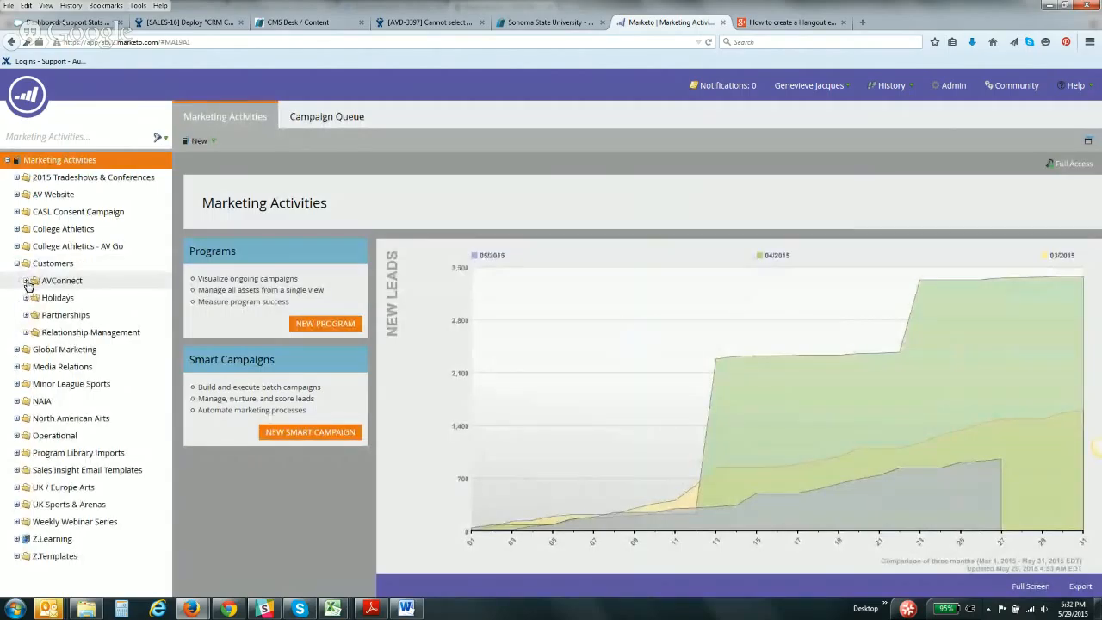
click(27, 281)
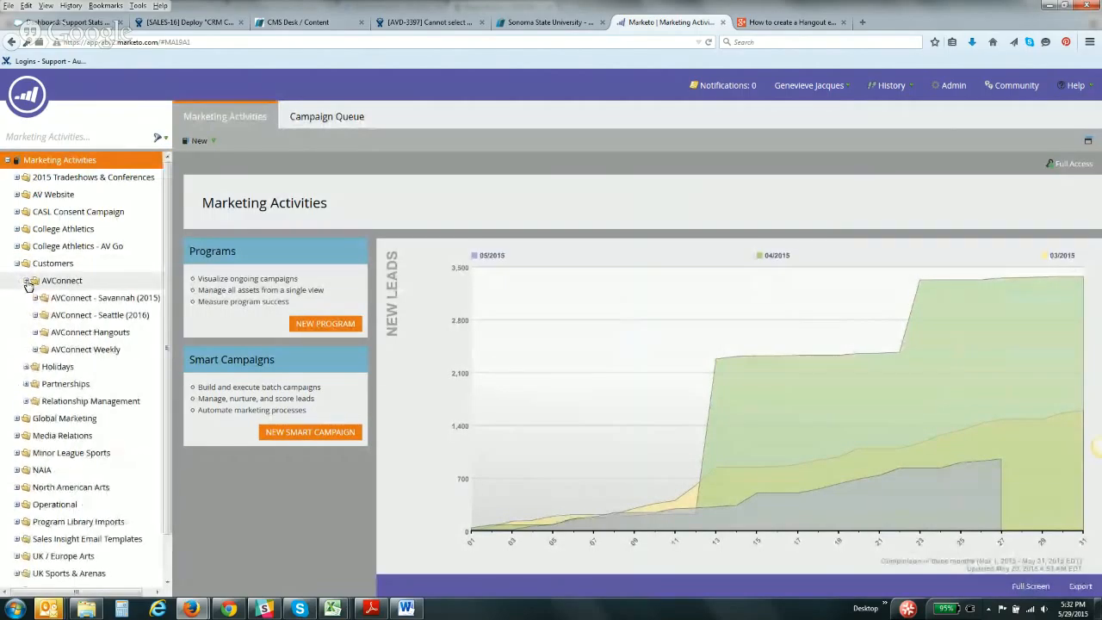
click(35, 333)
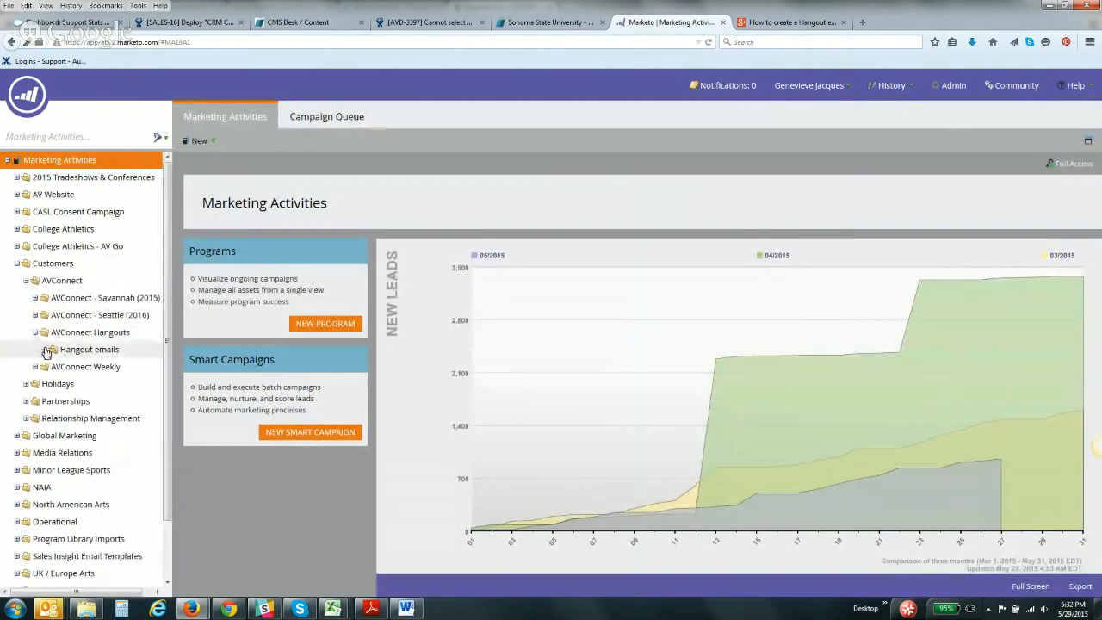
click(46, 351)
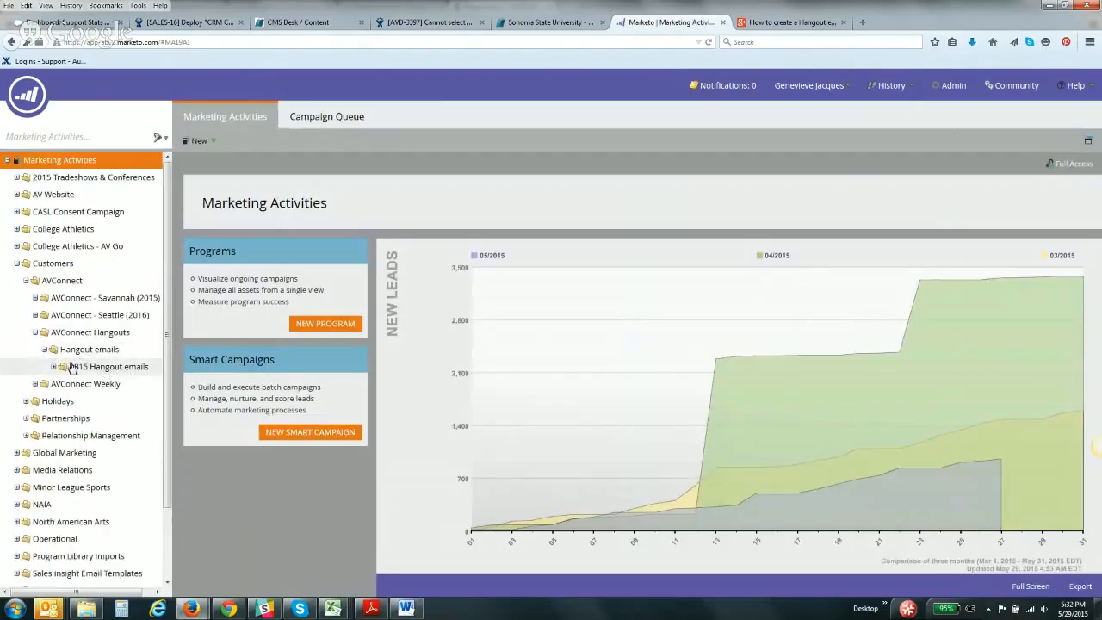
click(54, 367)
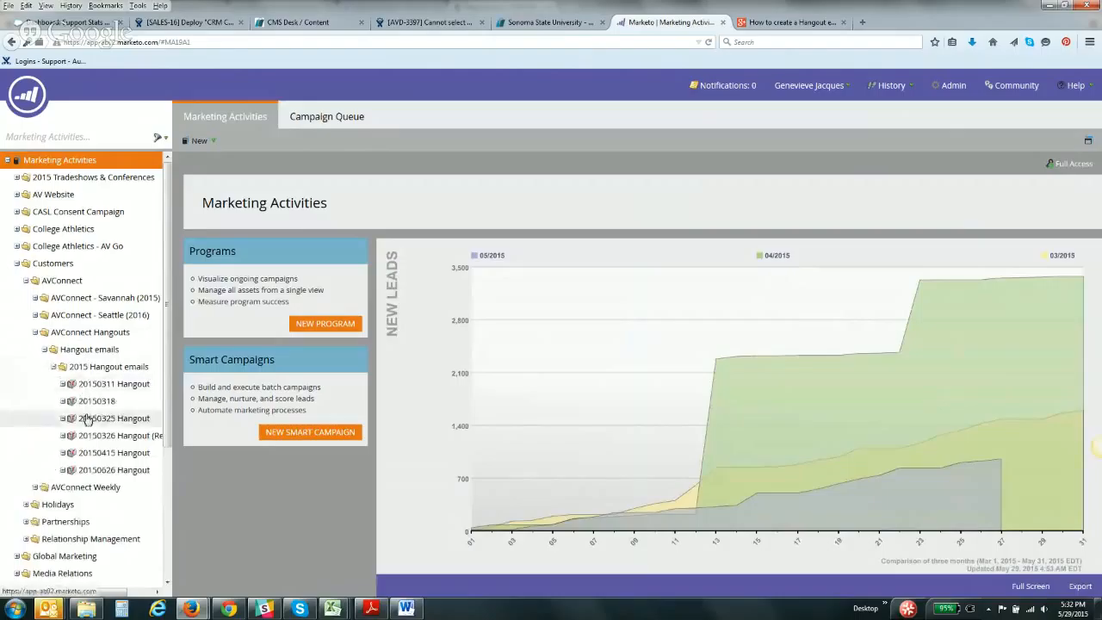
Step: Create a program named 20150603 Hangout in the 2015 Hangout emails folder with program type Email
right_click(102, 373)
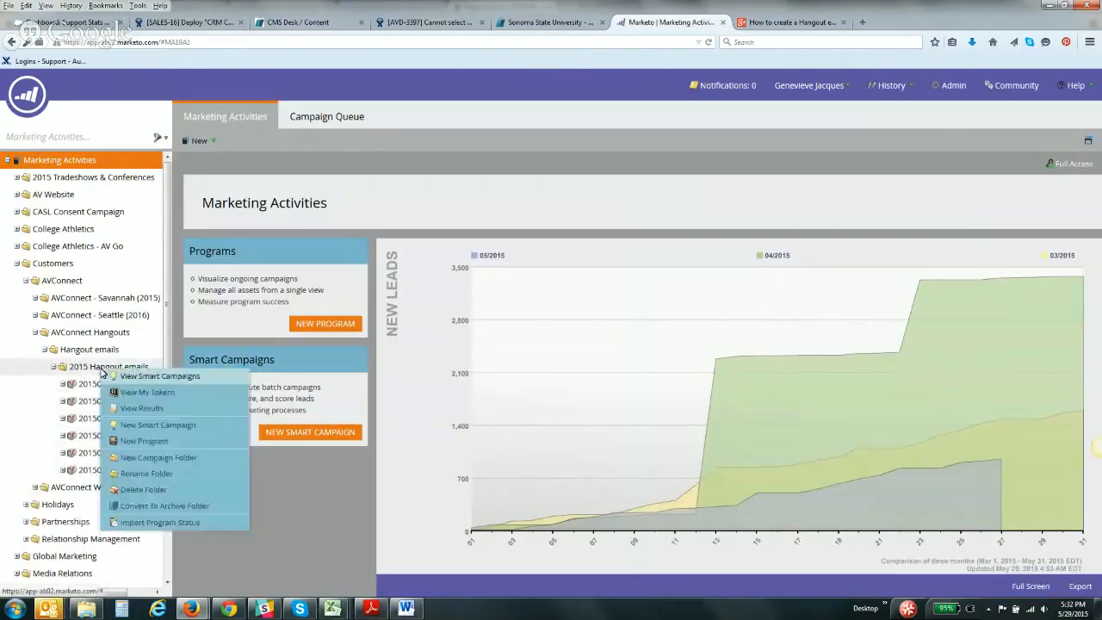
click(143, 440)
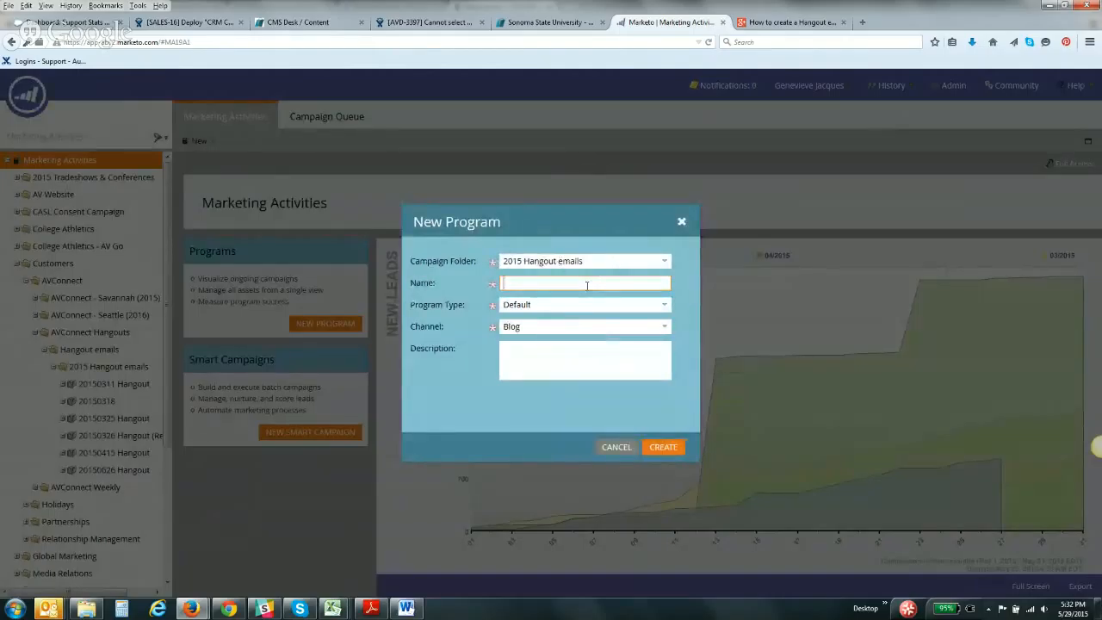
text(20150603 Hangout)
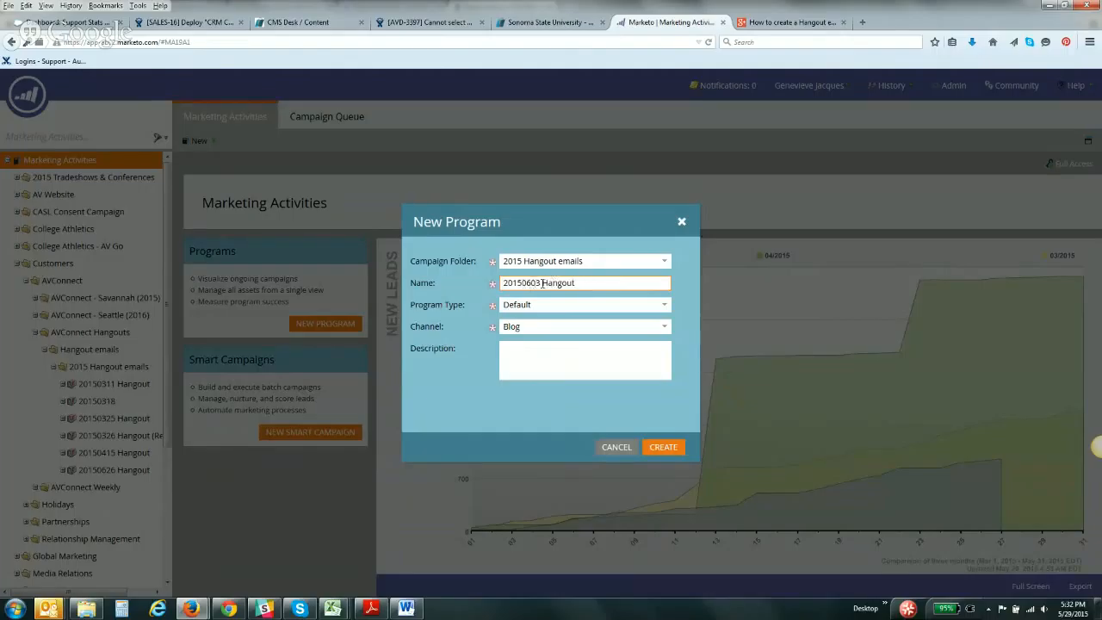
click(643, 308)
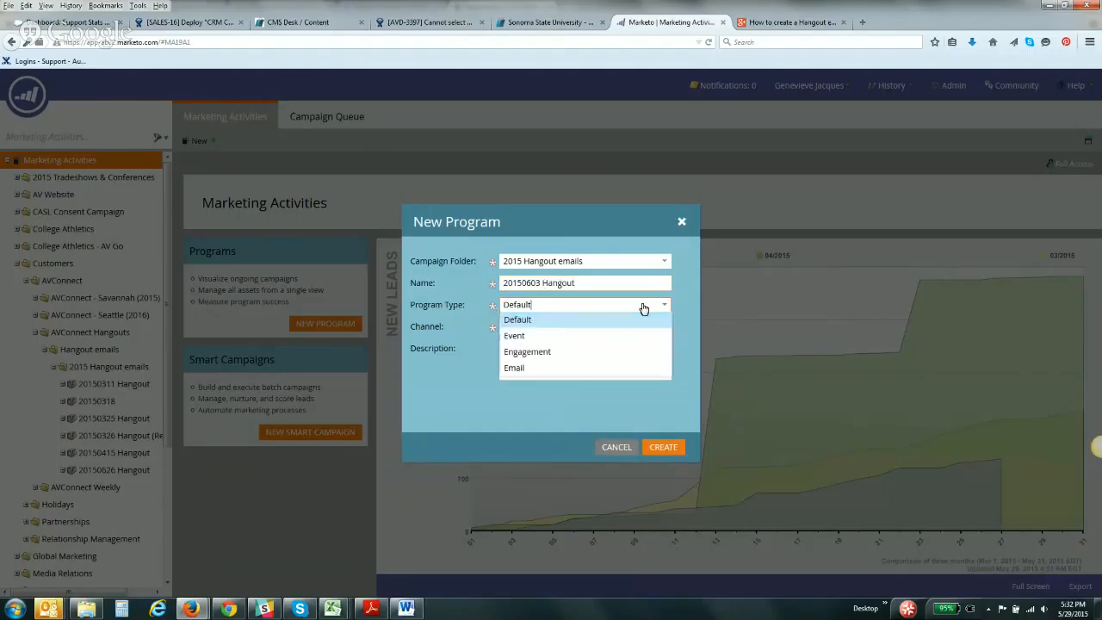
click(524, 369)
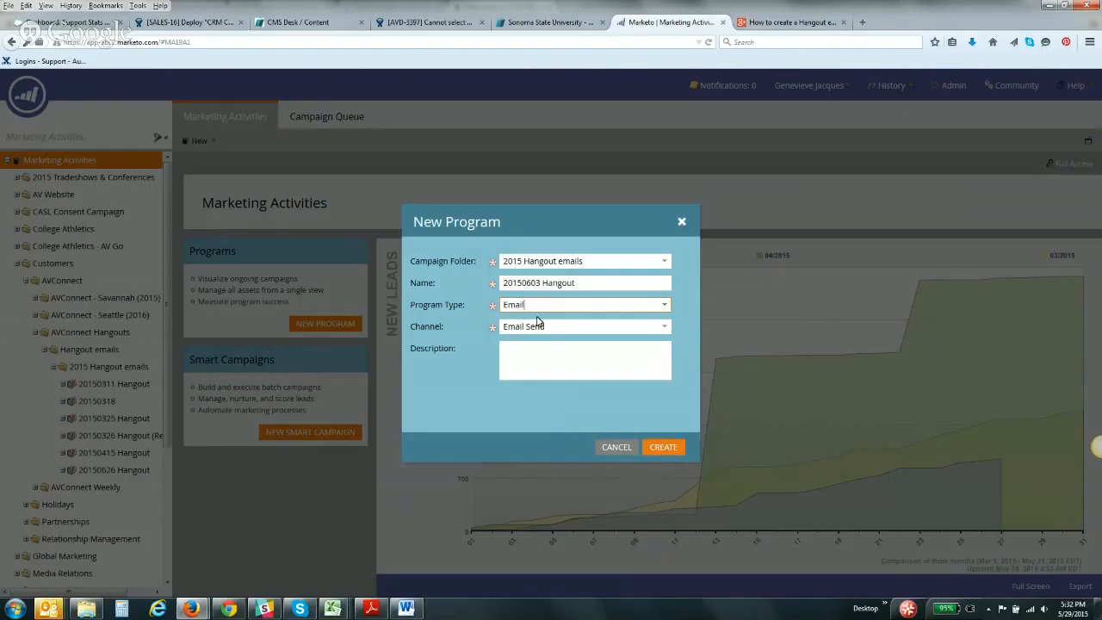
click(668, 447)
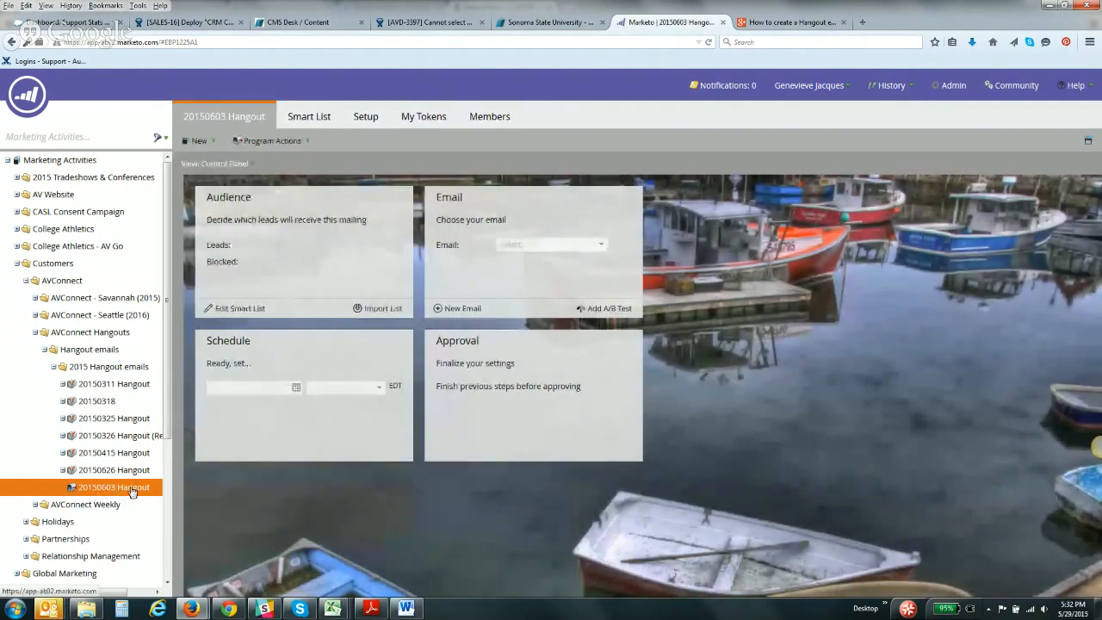
Step: Start cloning the 20150627 Hangout email from the 20150626 Hangout program, choosing 20150603 Hangout as the destination program
scroll(123, 484, down, 1)
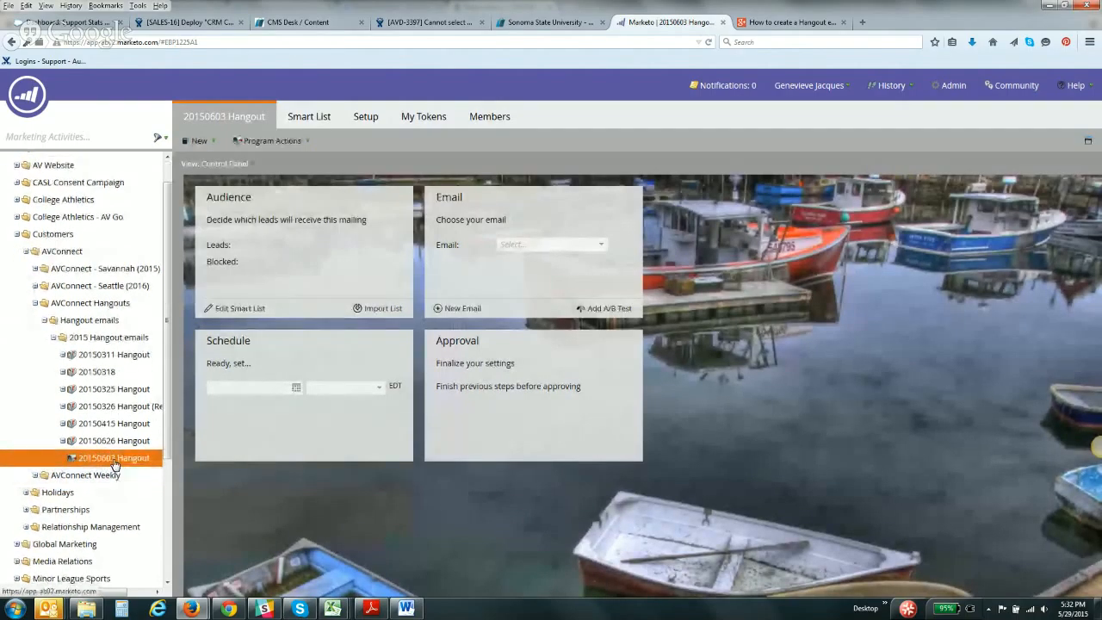
click(60, 443)
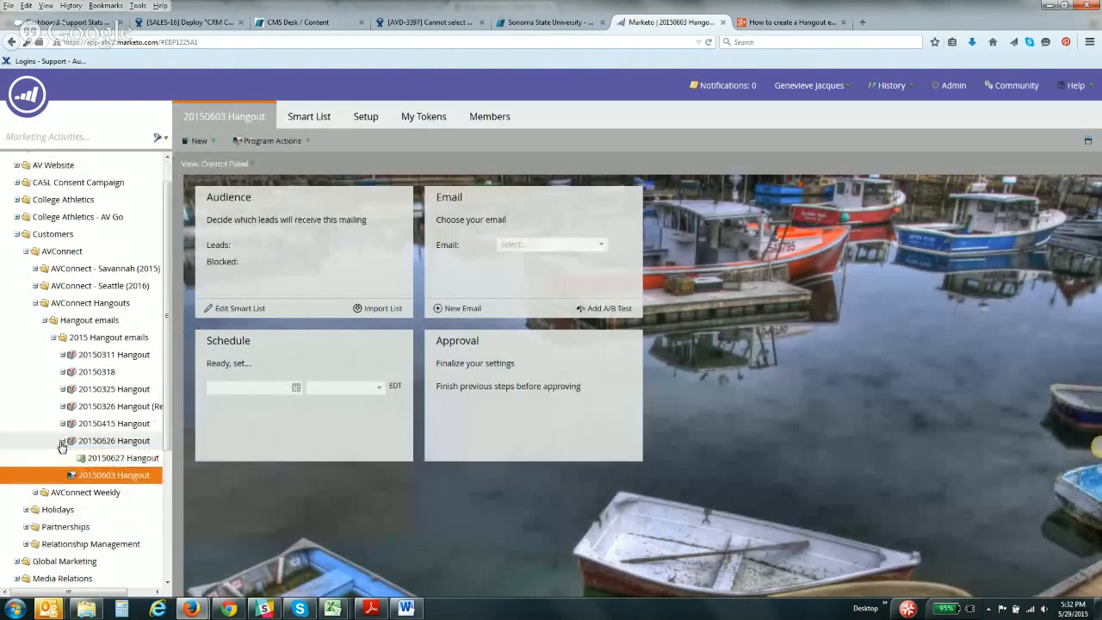
scroll(103, 440, down, 2)
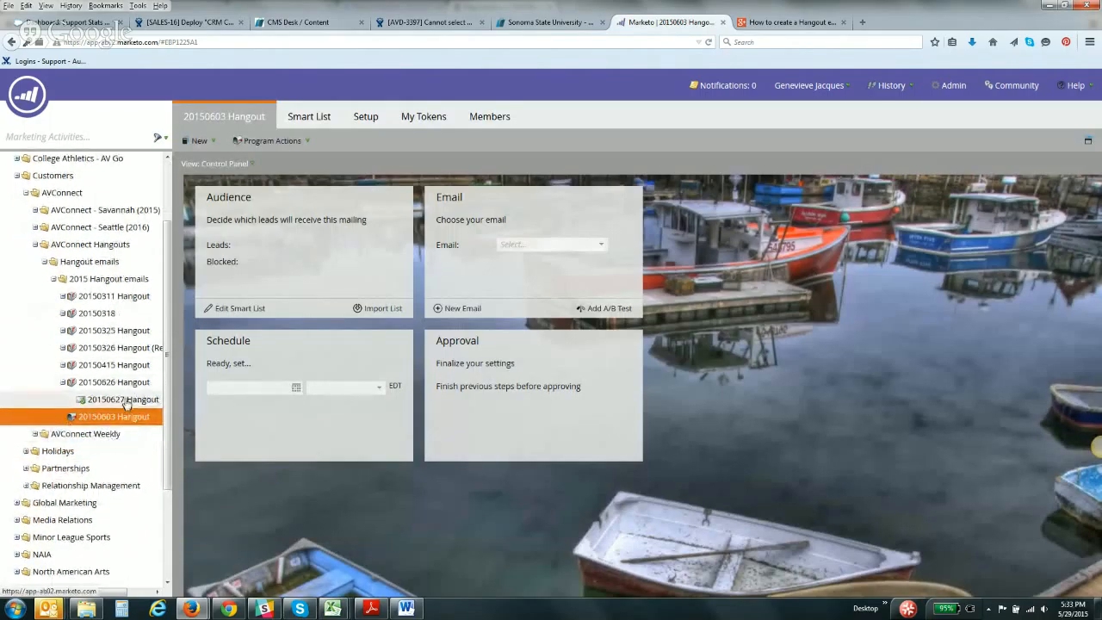
click(99, 401)
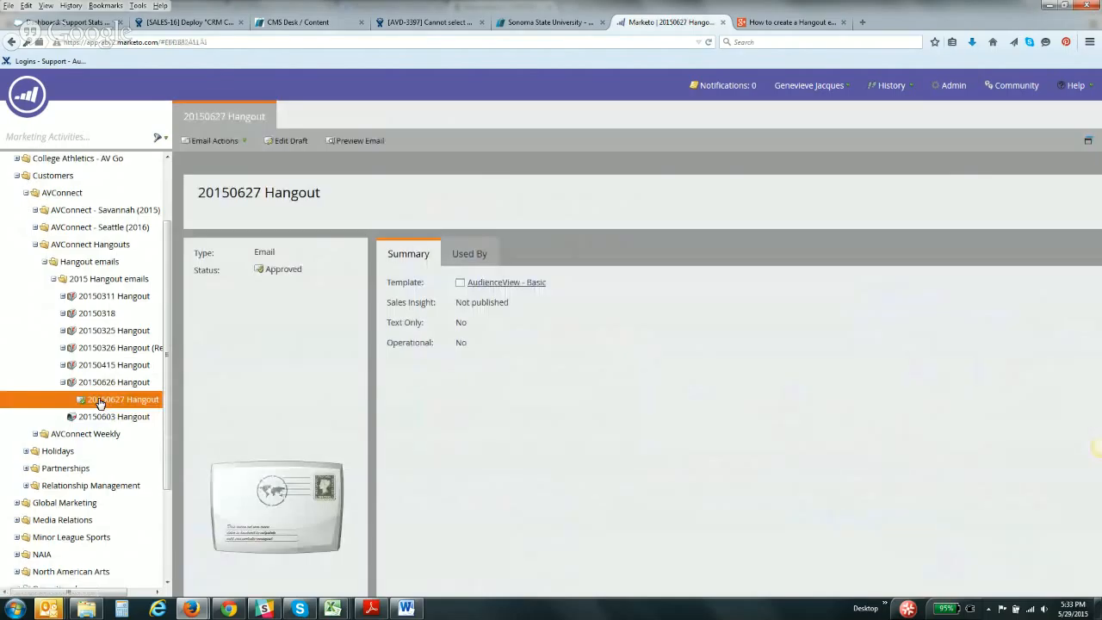
right_click(99, 401)
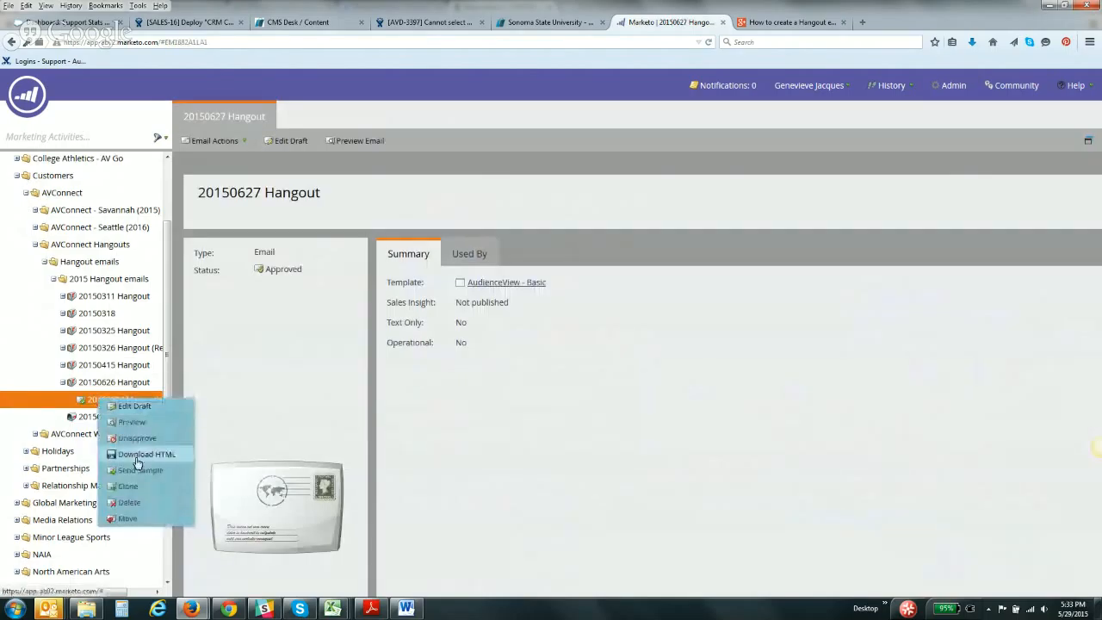
click(133, 493)
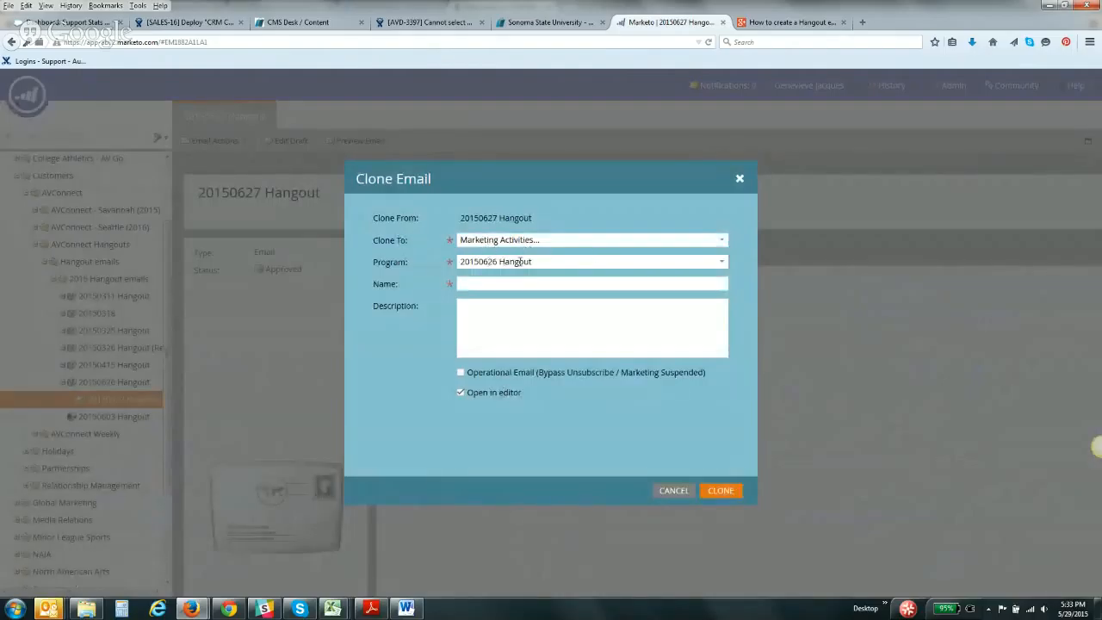
click(722, 262)
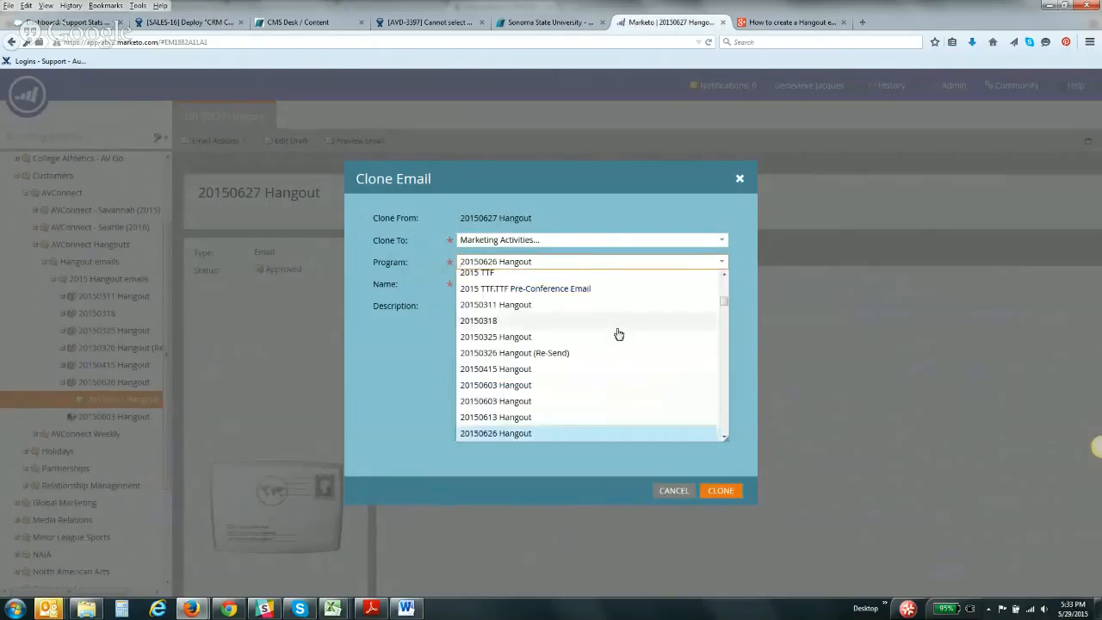
scroll(612, 422, down, 2)
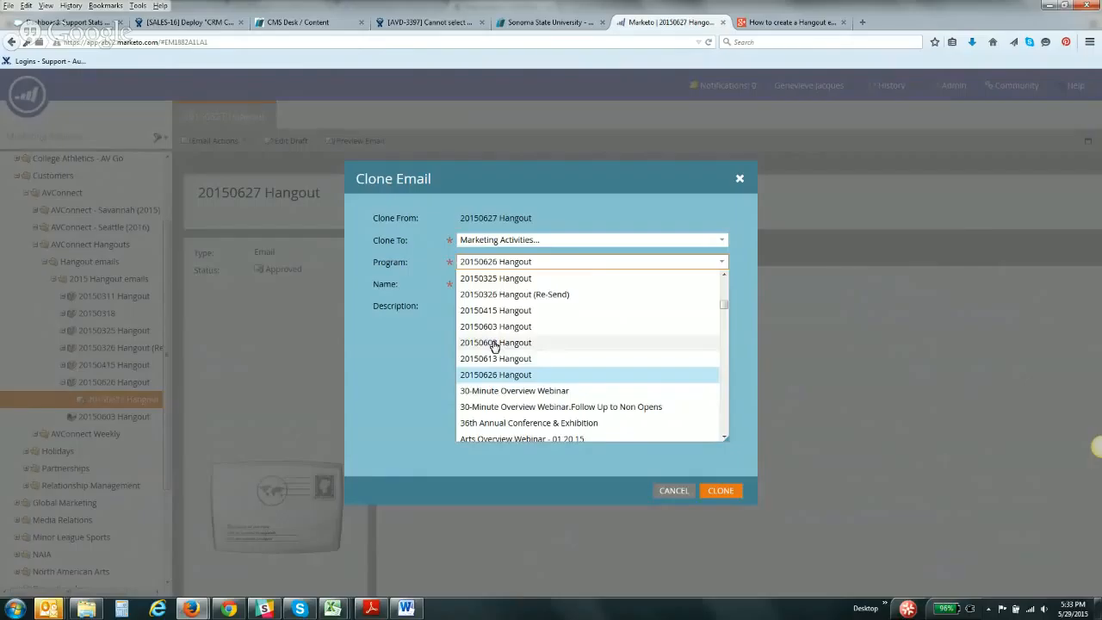
click(494, 342)
Step: Name the cloned email 20150603 Hangout, create it, and check it in the program tree before returning to its draft
click(487, 284)
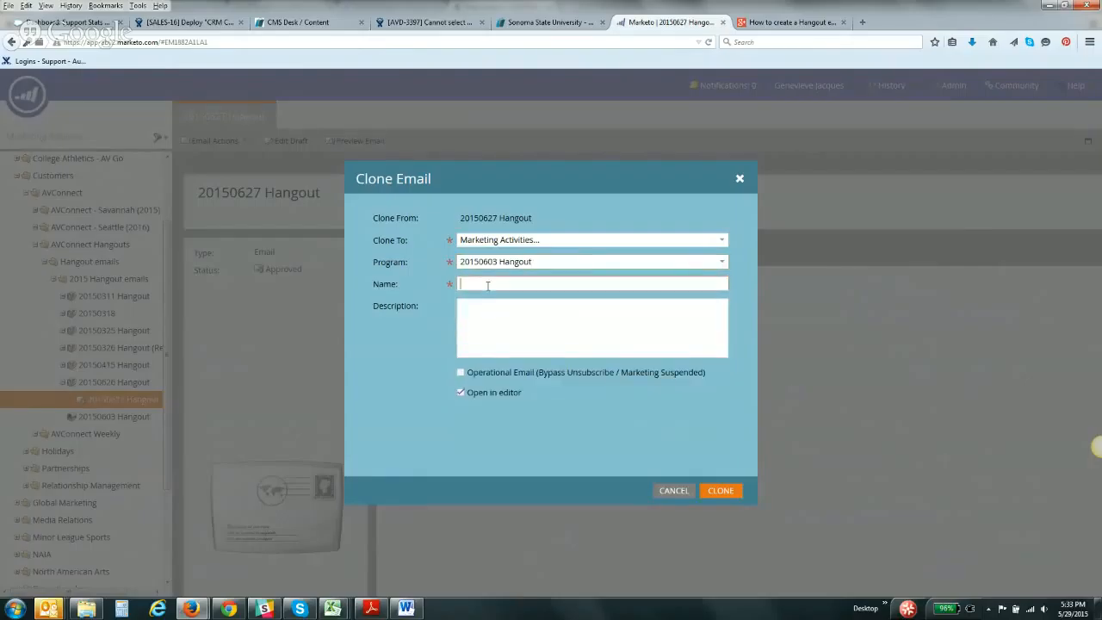
text(20150603 Hangout)
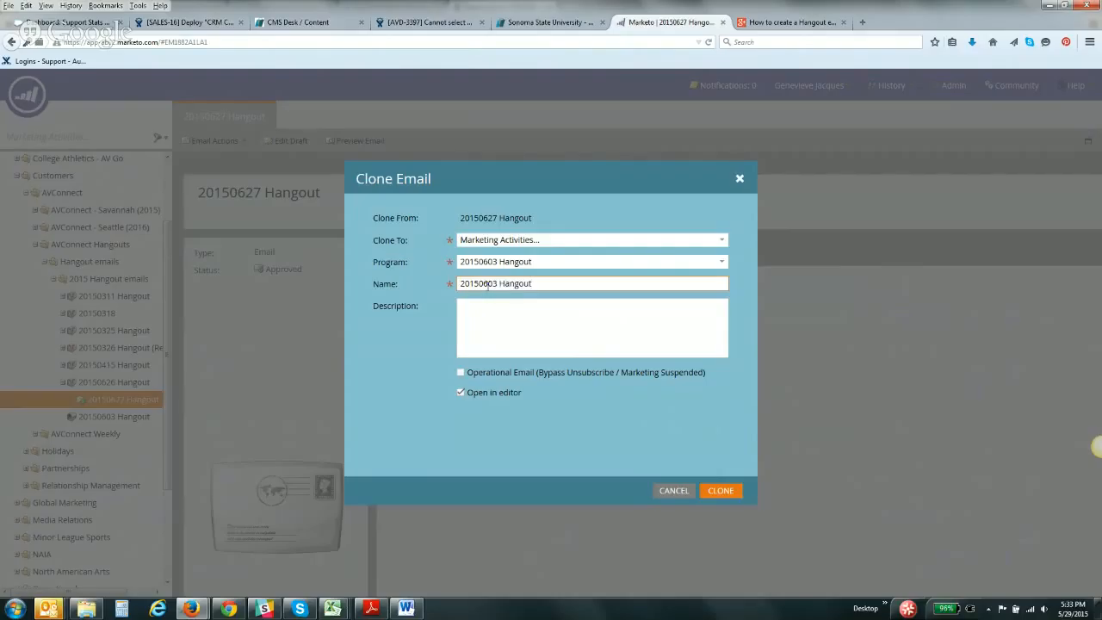
click(730, 496)
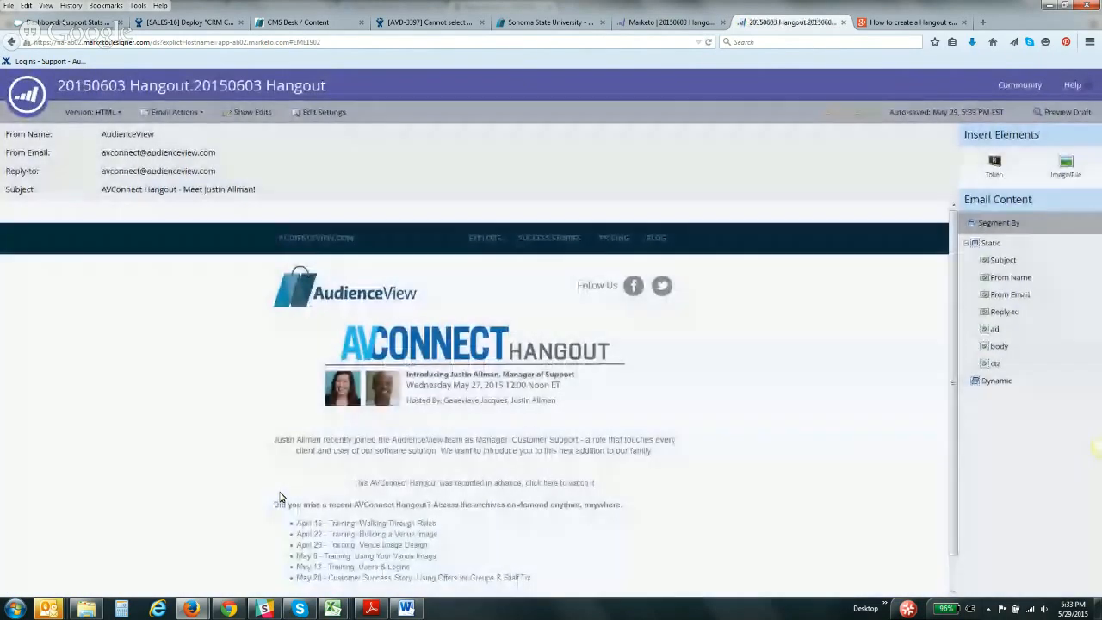
click(672, 23)
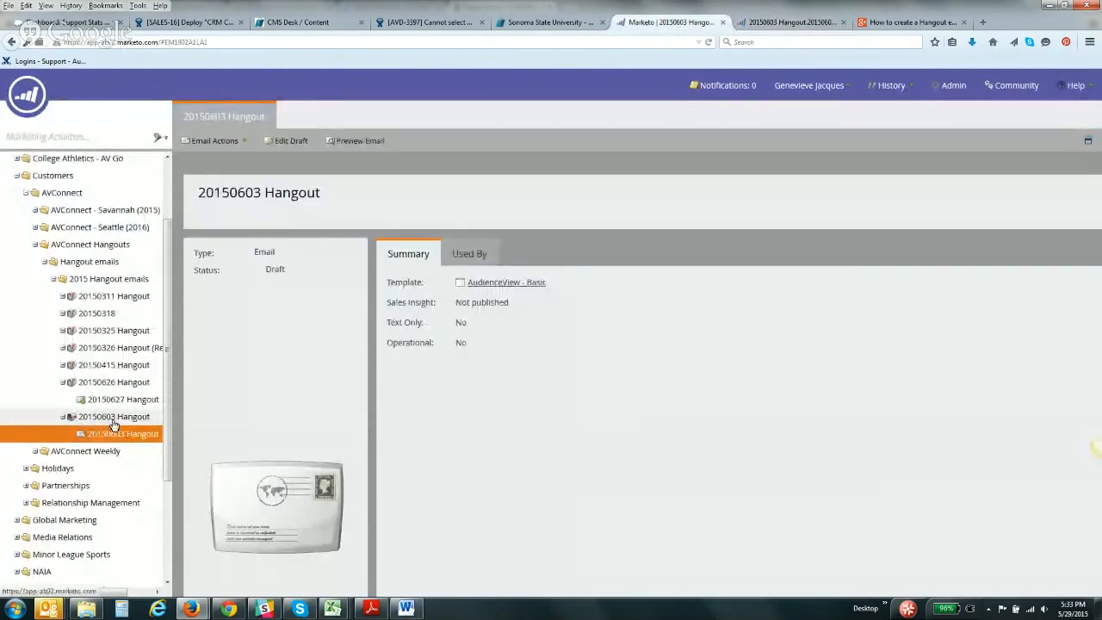
click(835, 16)
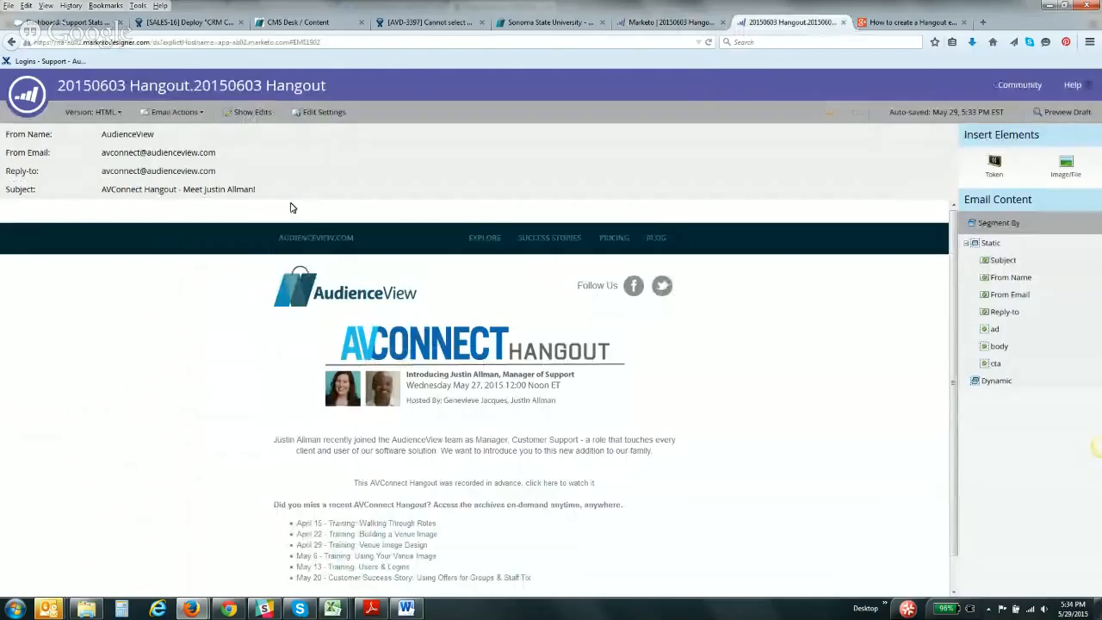
Step: Change the email subject to "AVConnect Hangout - Success Story Winner - Be Efficient with Virginia Tech!"
click(267, 190)
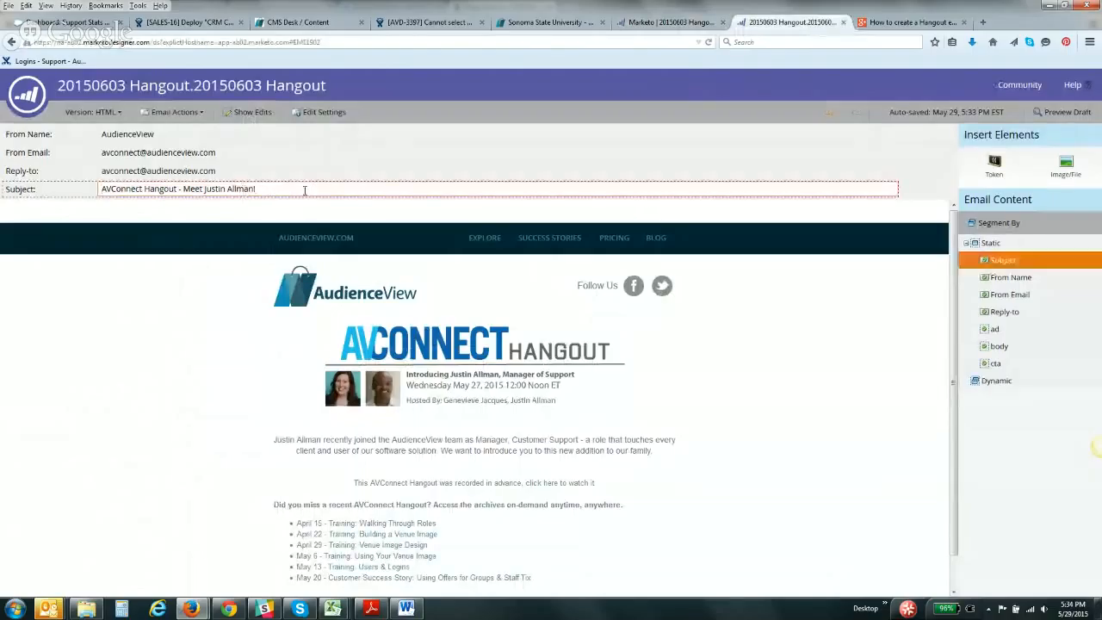
drag(255, 188, 183, 189)
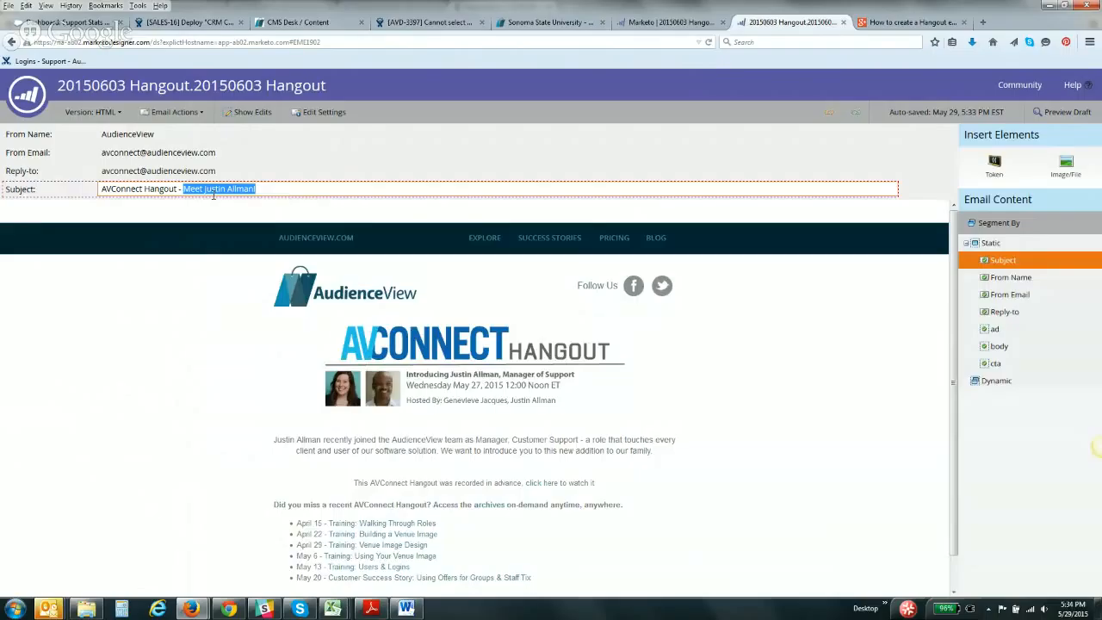
text(Success STory)
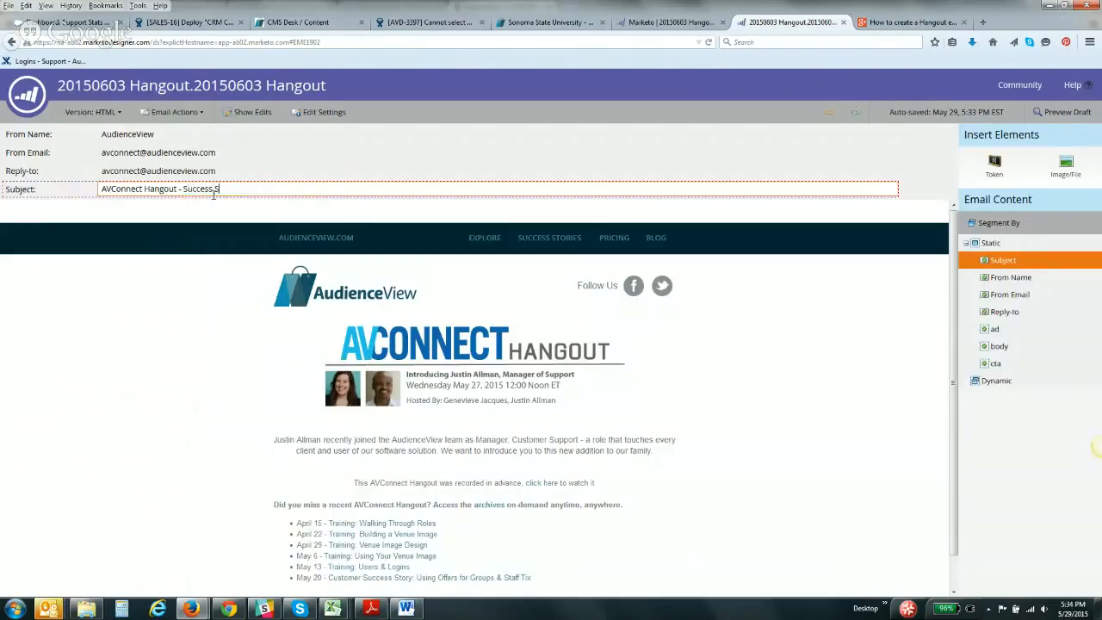
key(BackSpace)
key(BackSpace)
key(BackSpace)
key(BackSpace)
text(tory Winner - Be Efficient)
text(with Virgin)
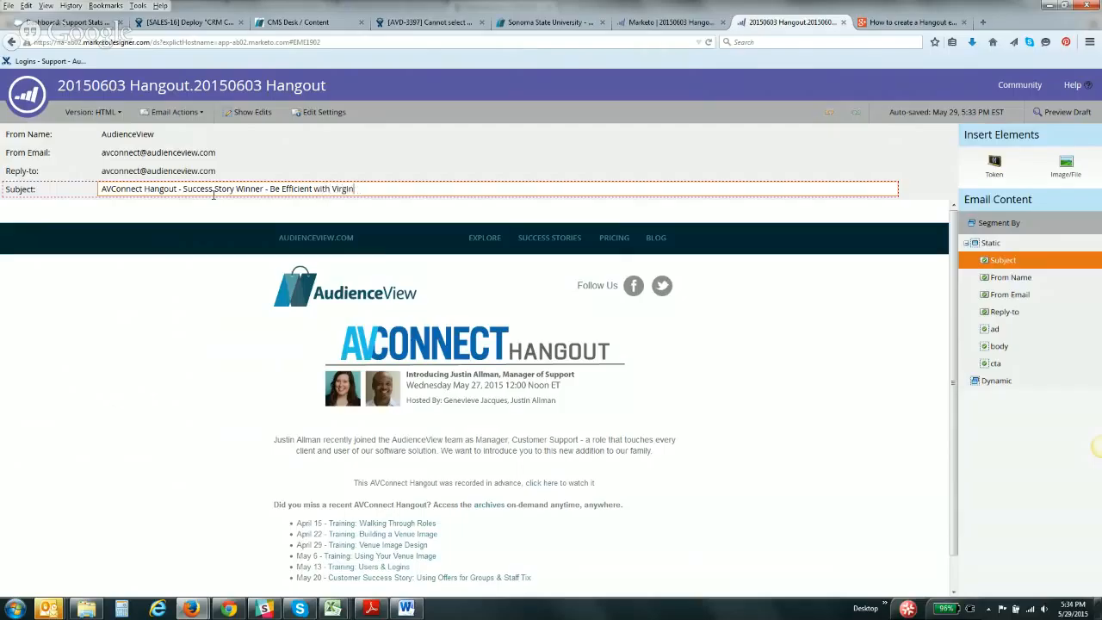
text(ia Tech!)
click(146, 329)
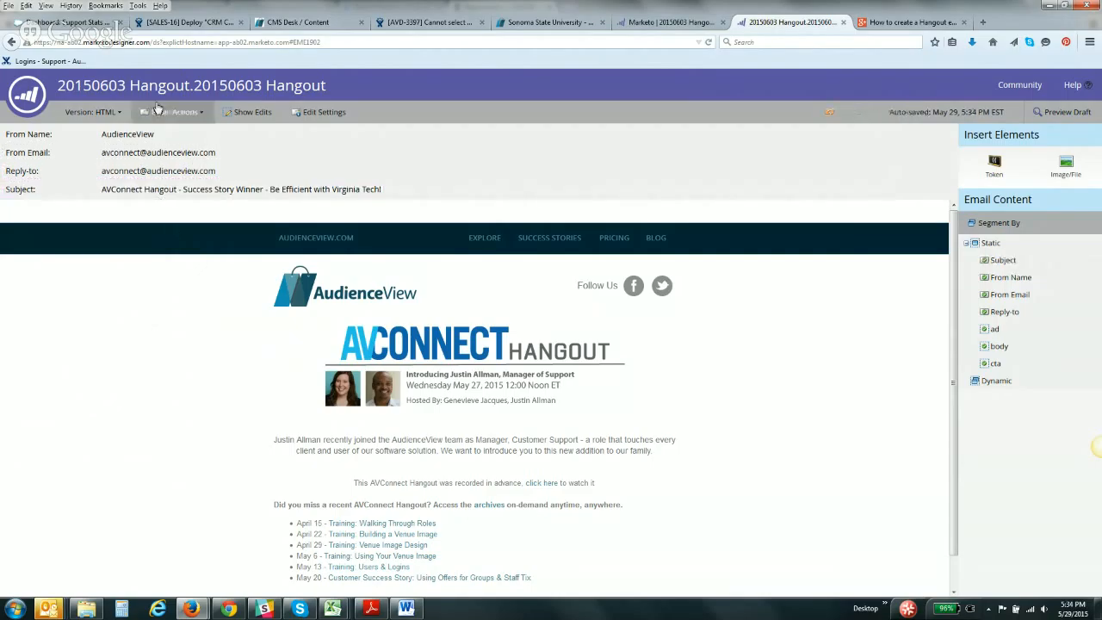
Step: Review the Hangout-060315 page preview in Kentico CMS Desk and return to the Marketo email draft
click(299, 24)
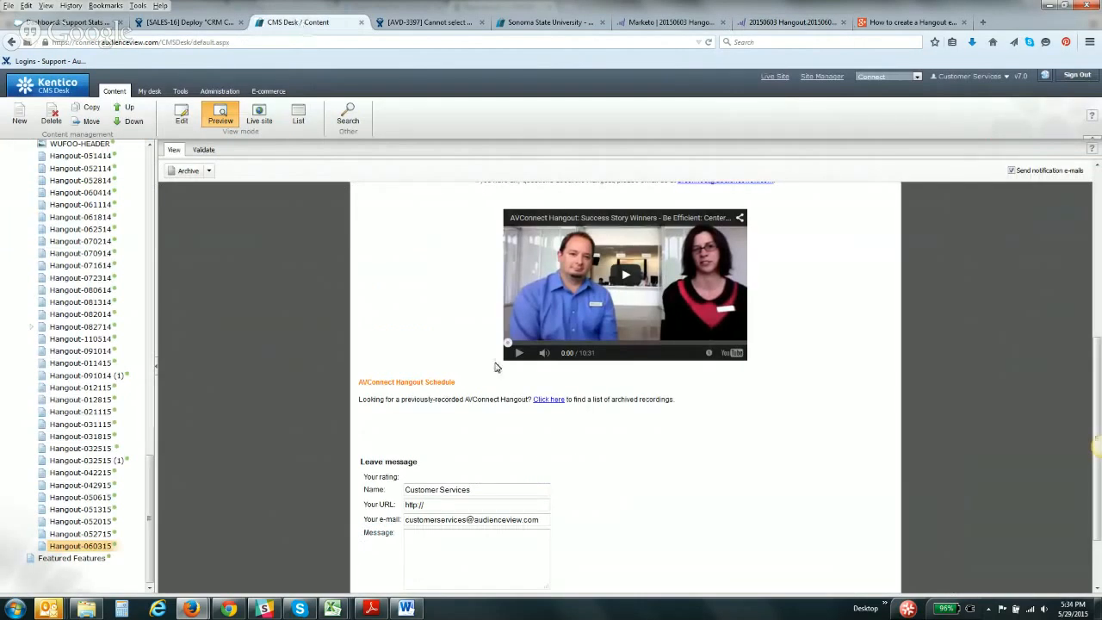
scroll(495, 368, up, 5)
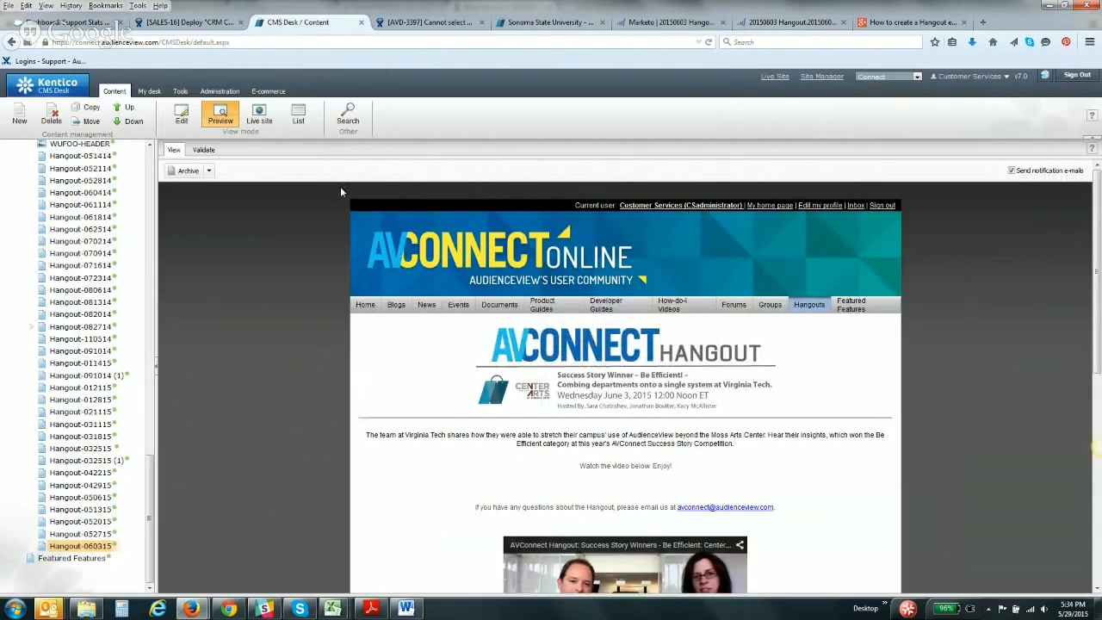
click(796, 21)
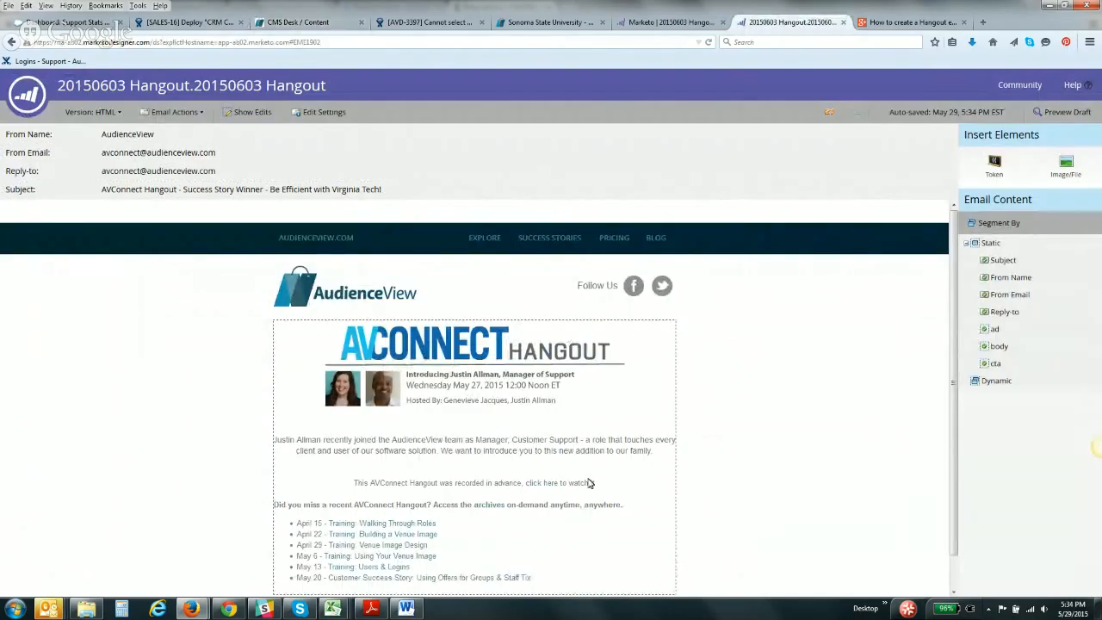
Step: Open the email's body section for editing, select its banner image, and open the image insertion settings at the image URL
click(482, 415)
double_click(482, 415)
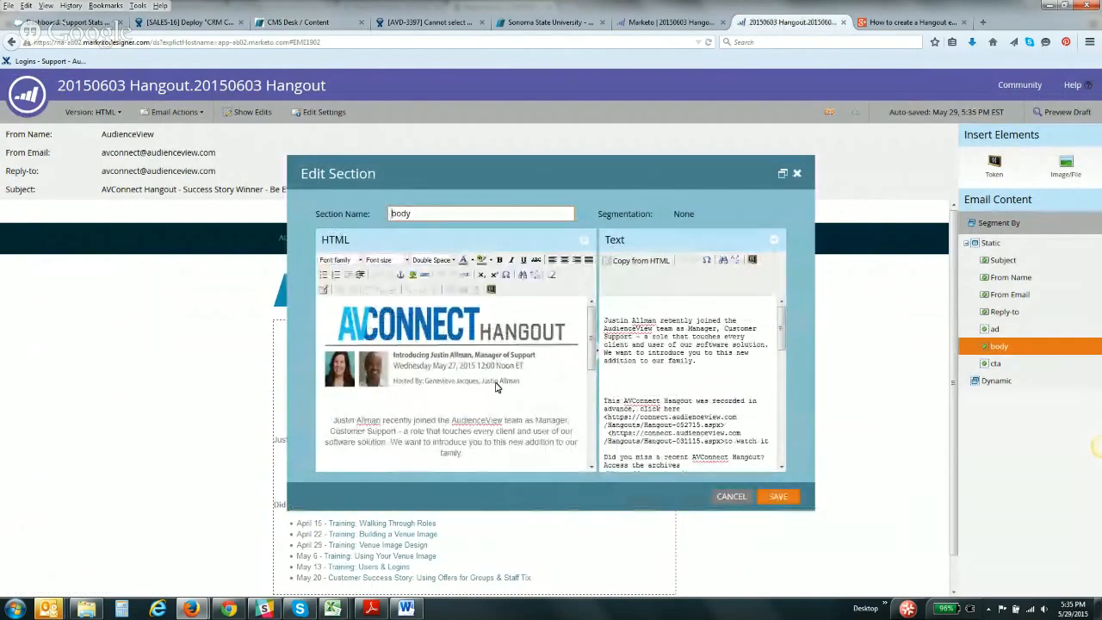
click(451, 353)
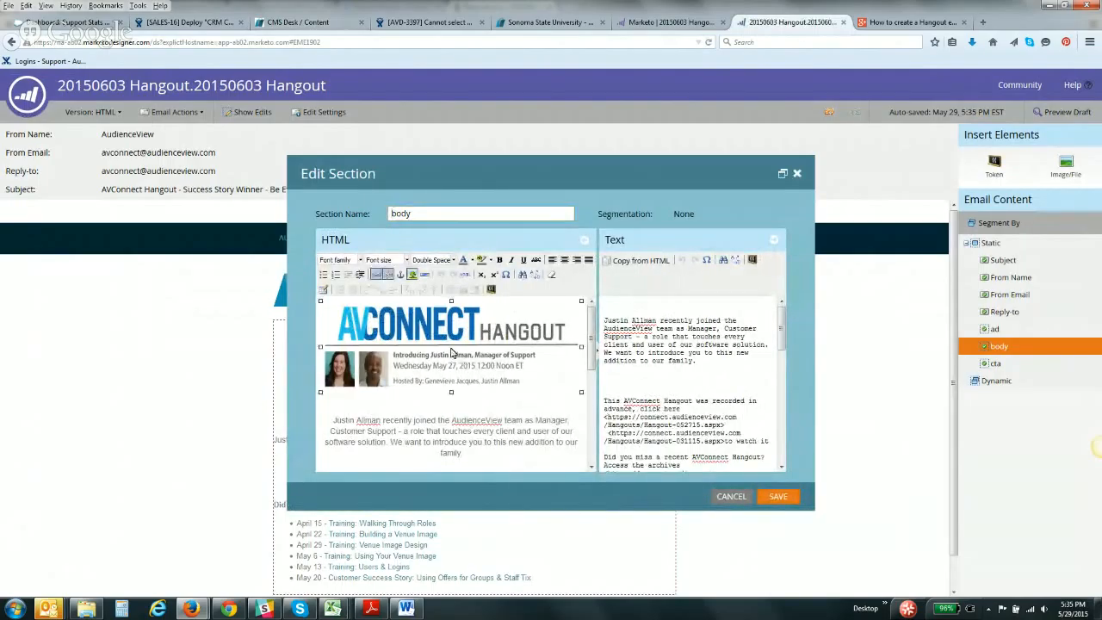
click(412, 275)
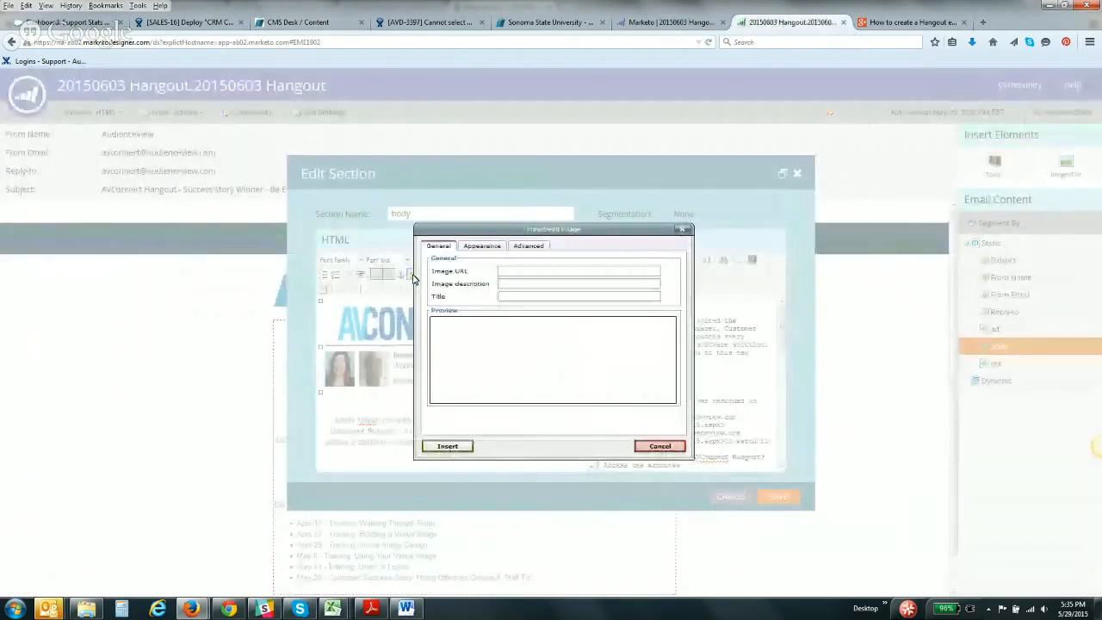
click(527, 271)
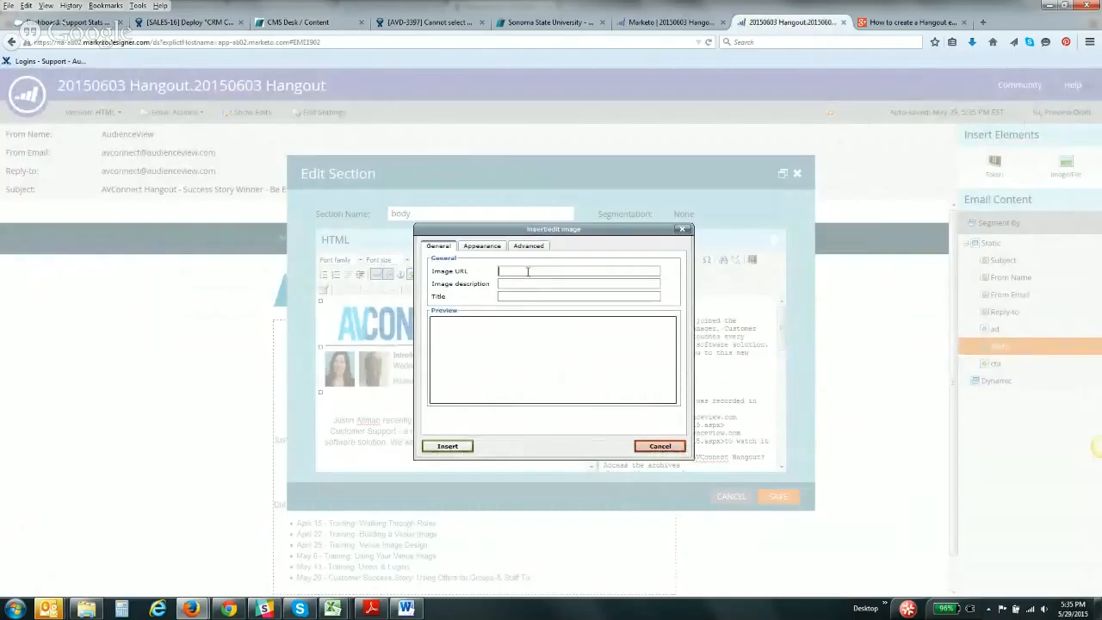
Step: Switch to Marketo's Design Studio and open the AVConnect Hangouts folder under Images and Files
click(661, 24)
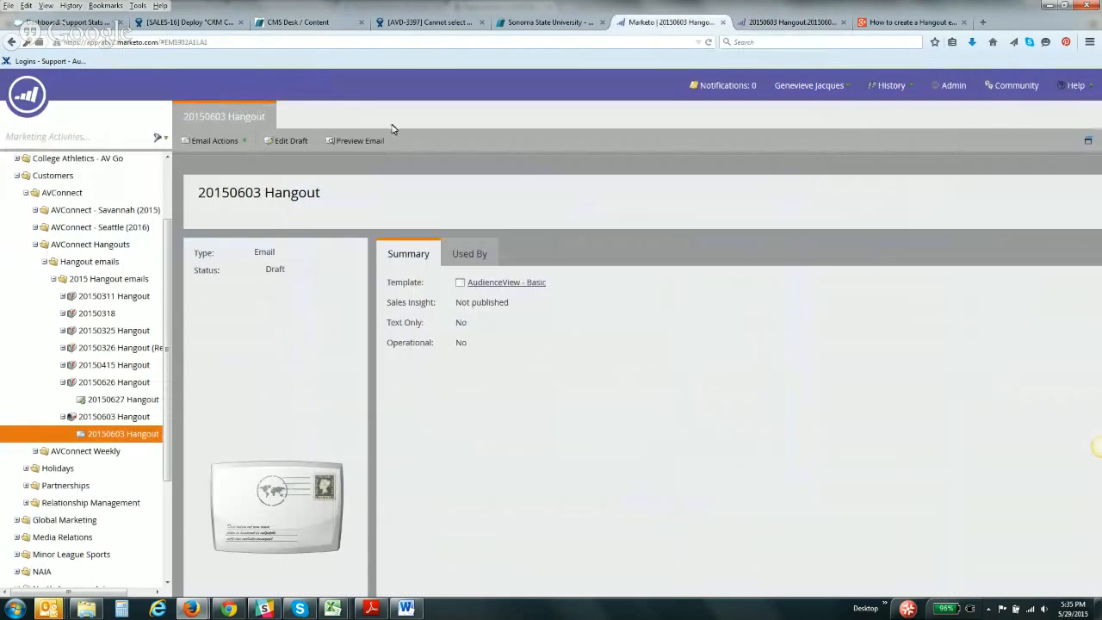
click(36, 104)
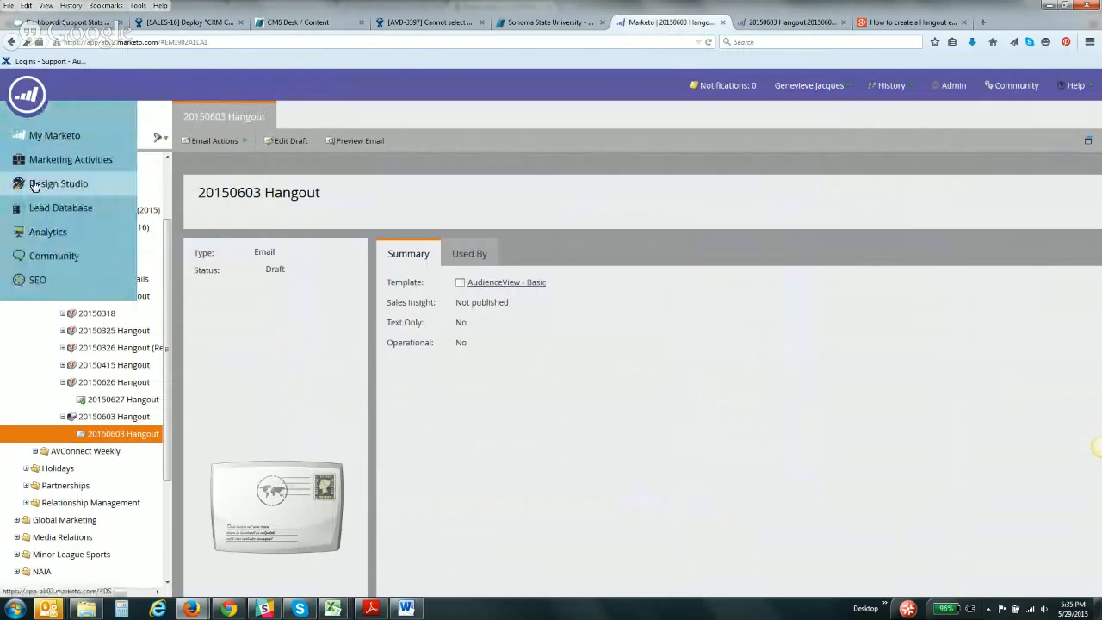
click(35, 184)
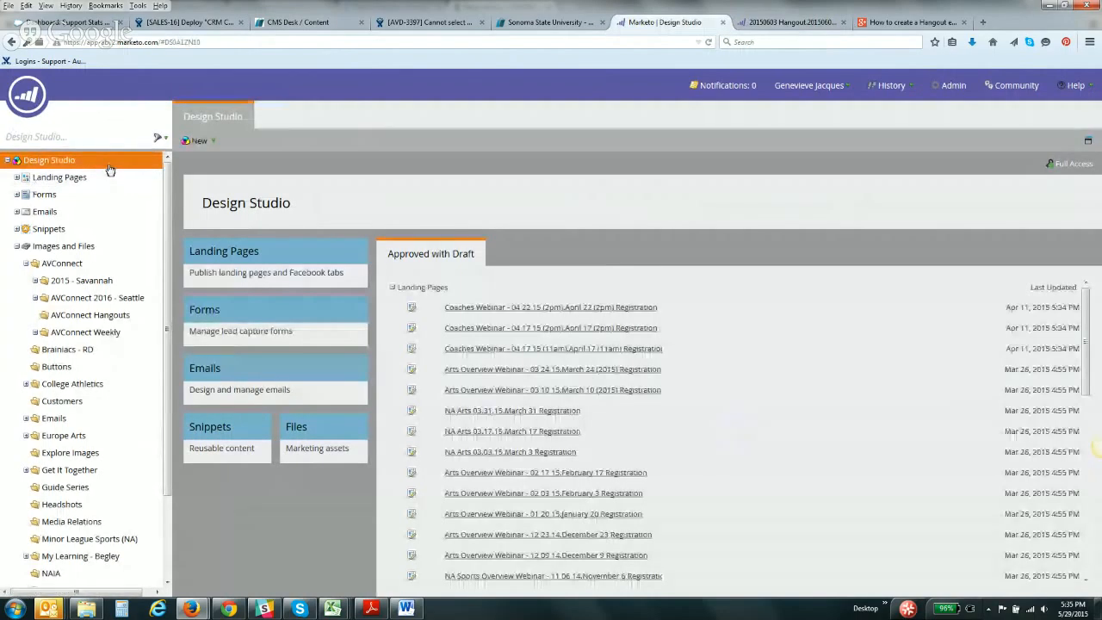
click(28, 94)
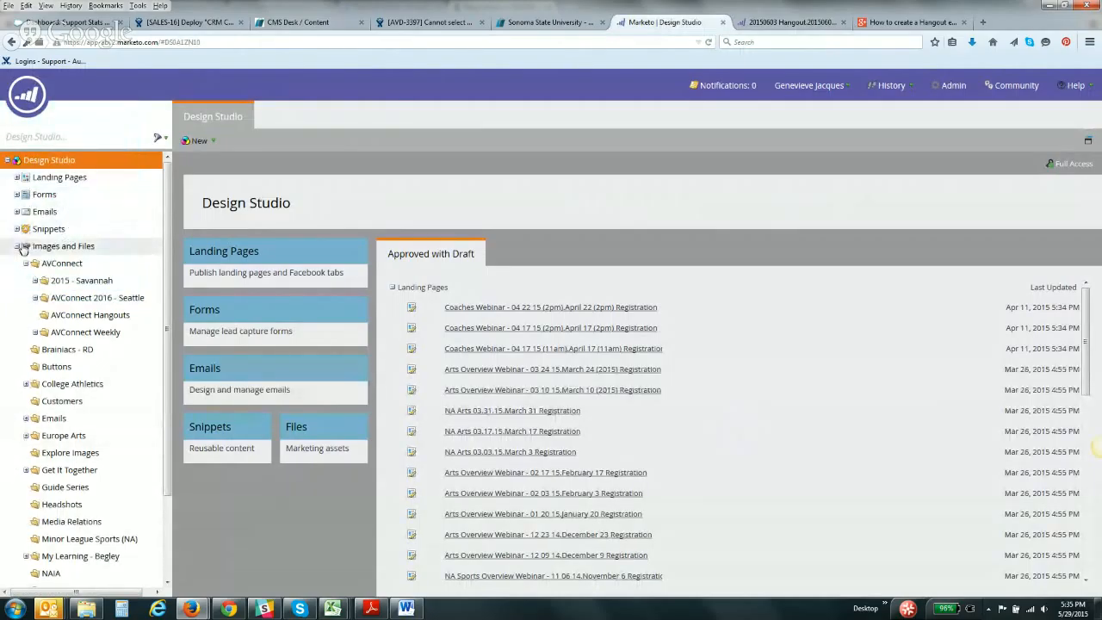
scroll(56, 249, down, 1)
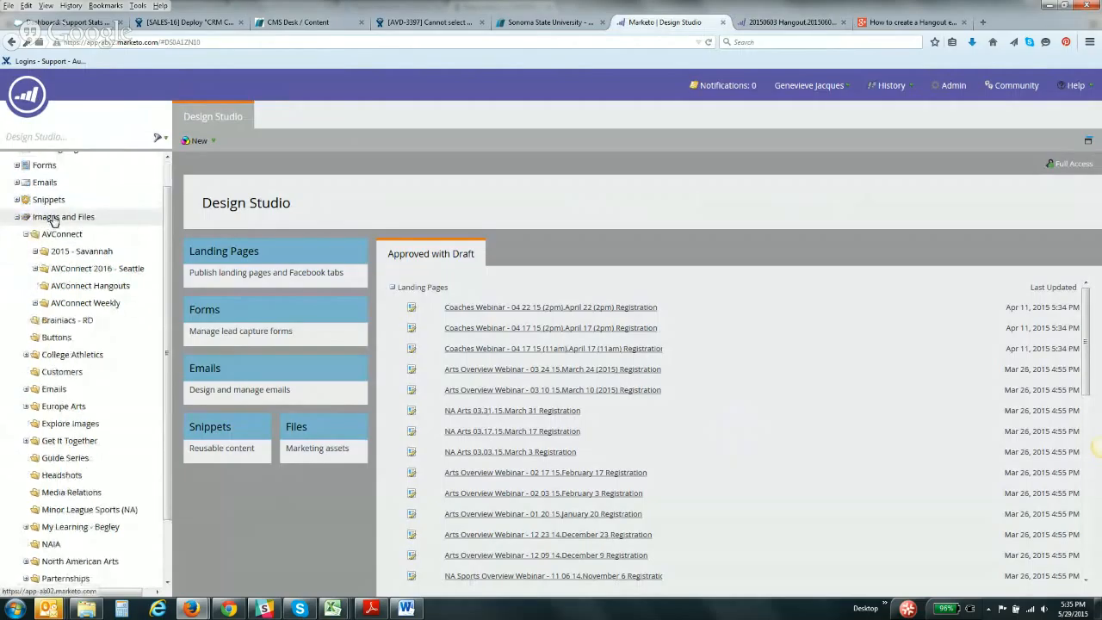
click(43, 217)
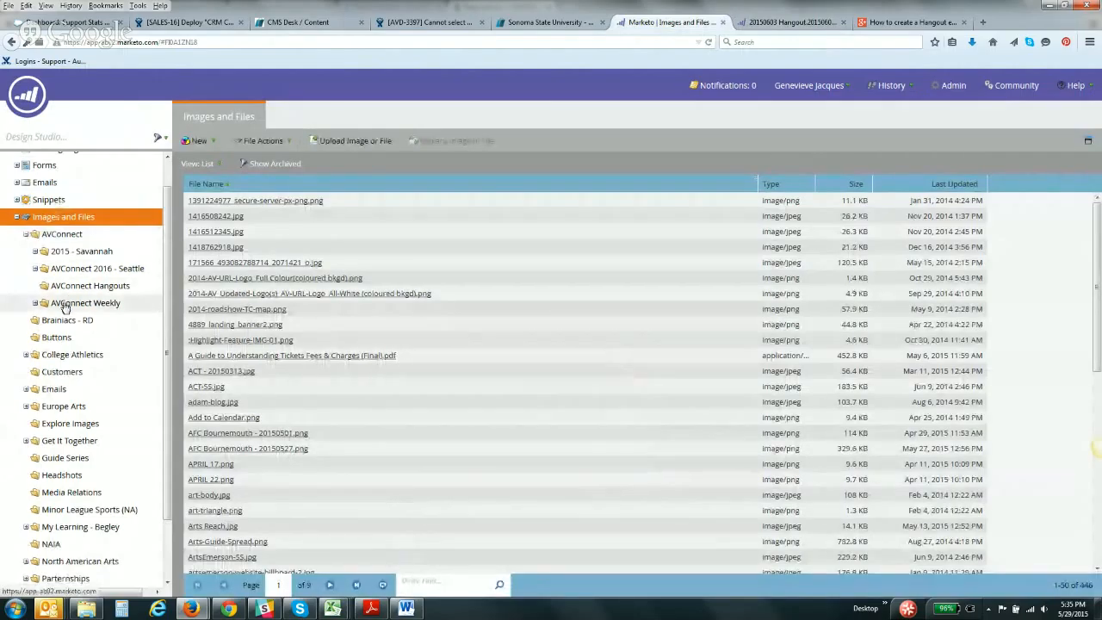
click(67, 292)
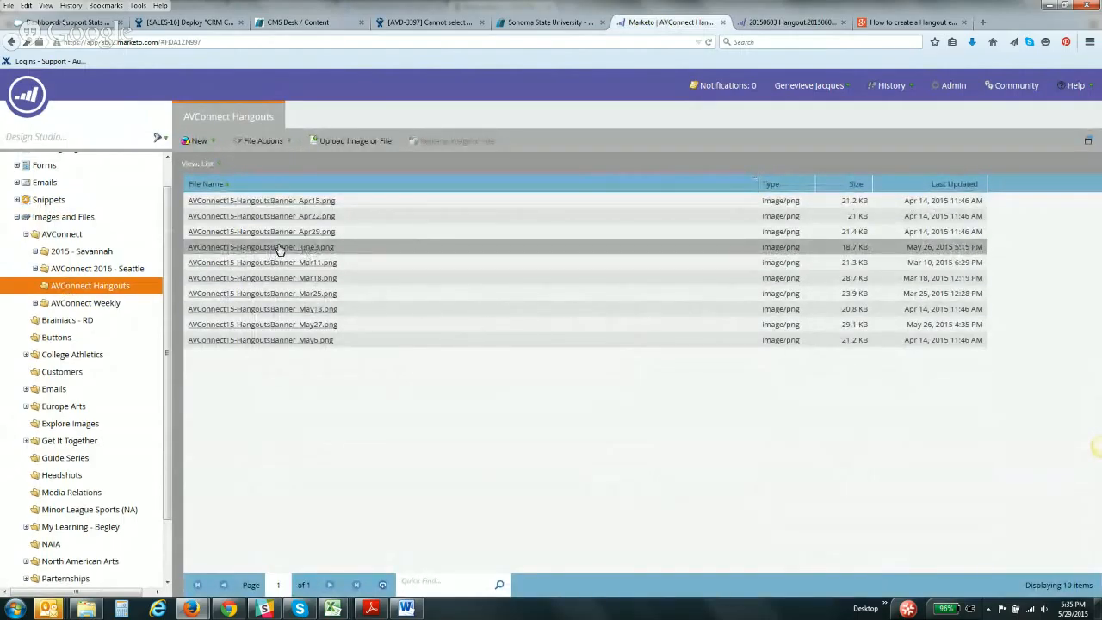
click(342, 146)
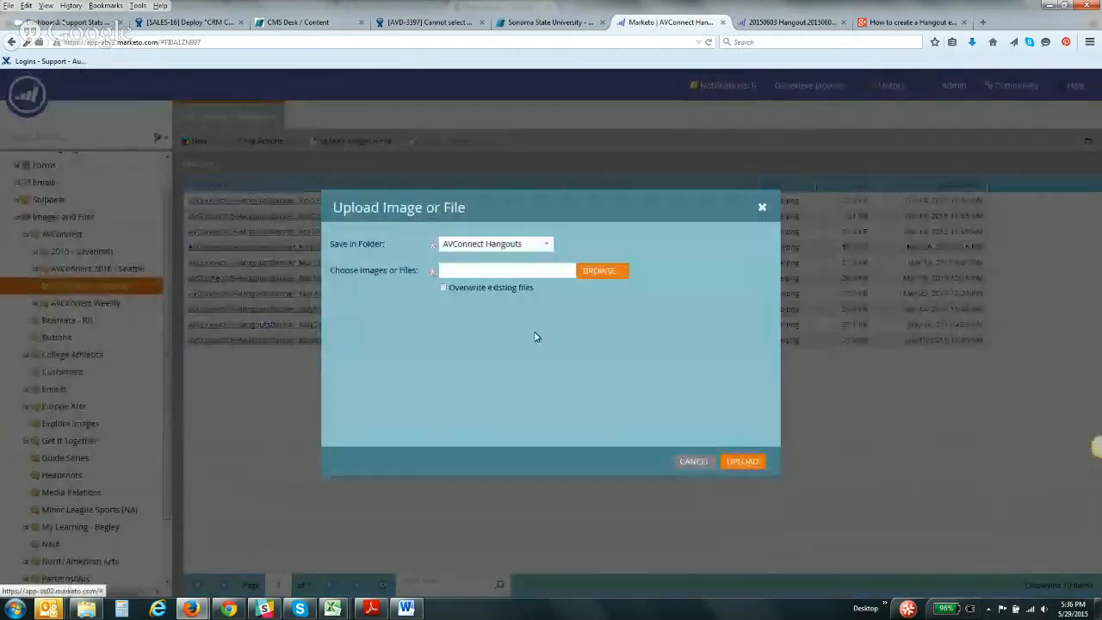
click(605, 271)
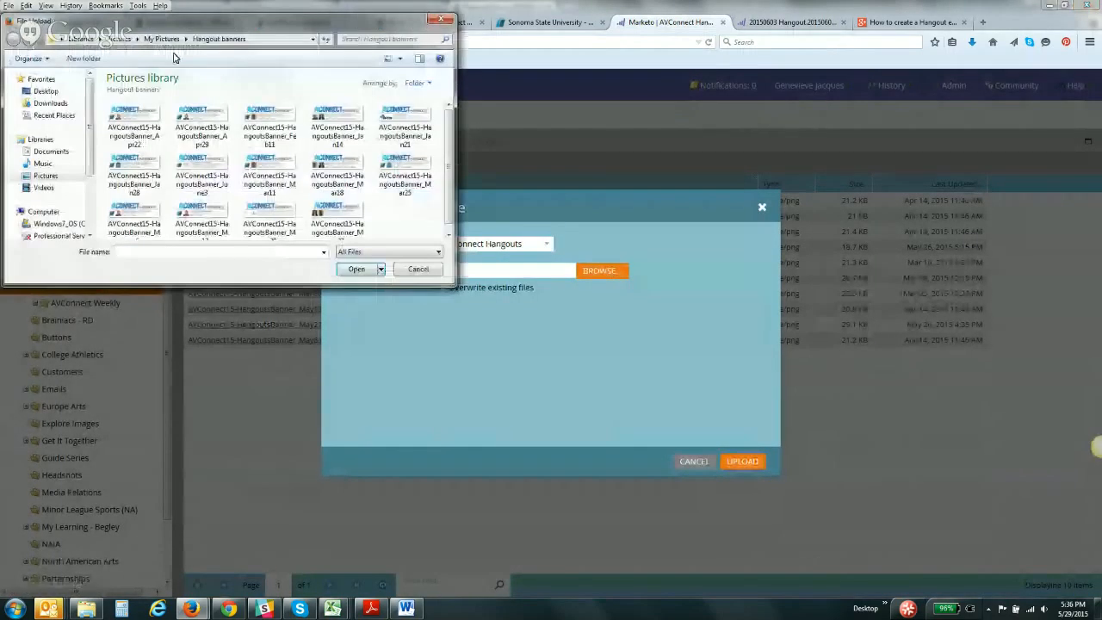
click(437, 19)
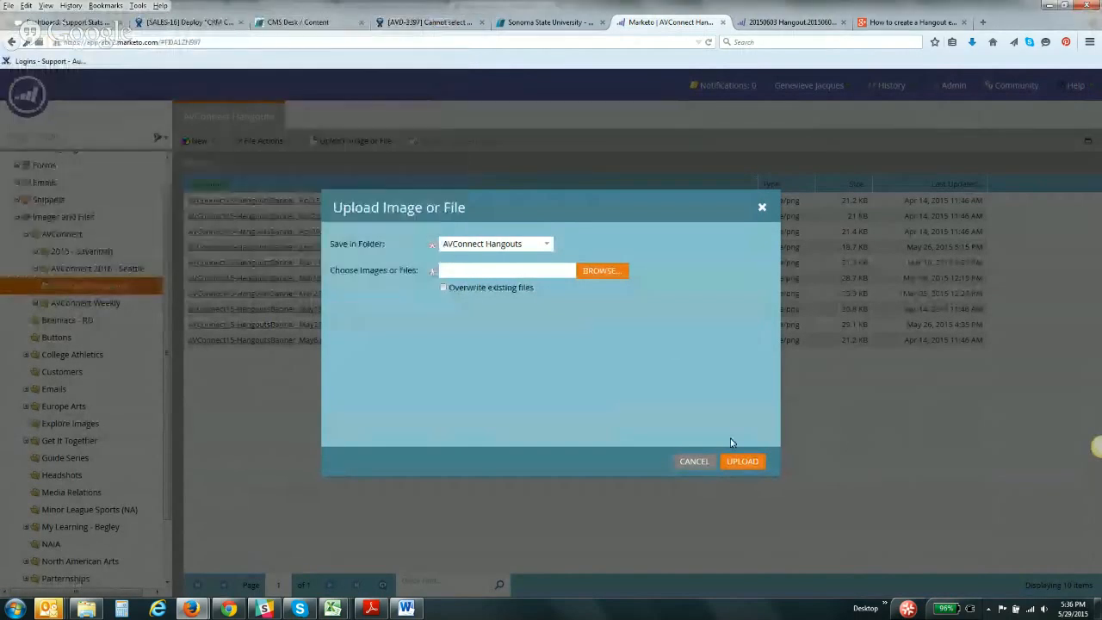
click(762, 207)
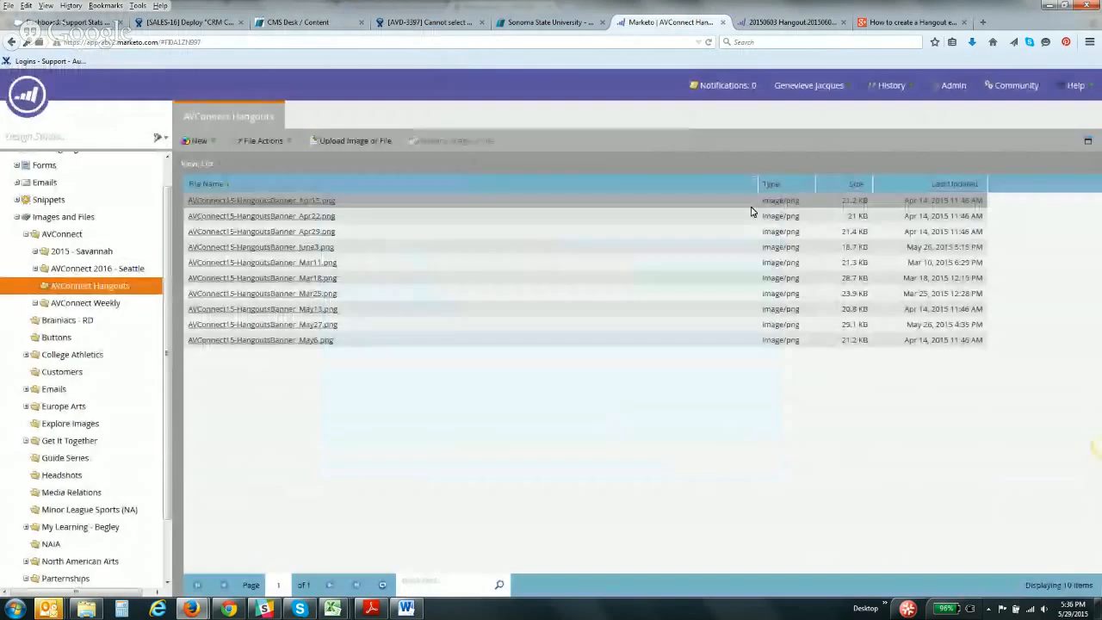
Step: Open AVConnect15-HangoutsBanner_June3.png and copy its image URL
double_click(227, 248)
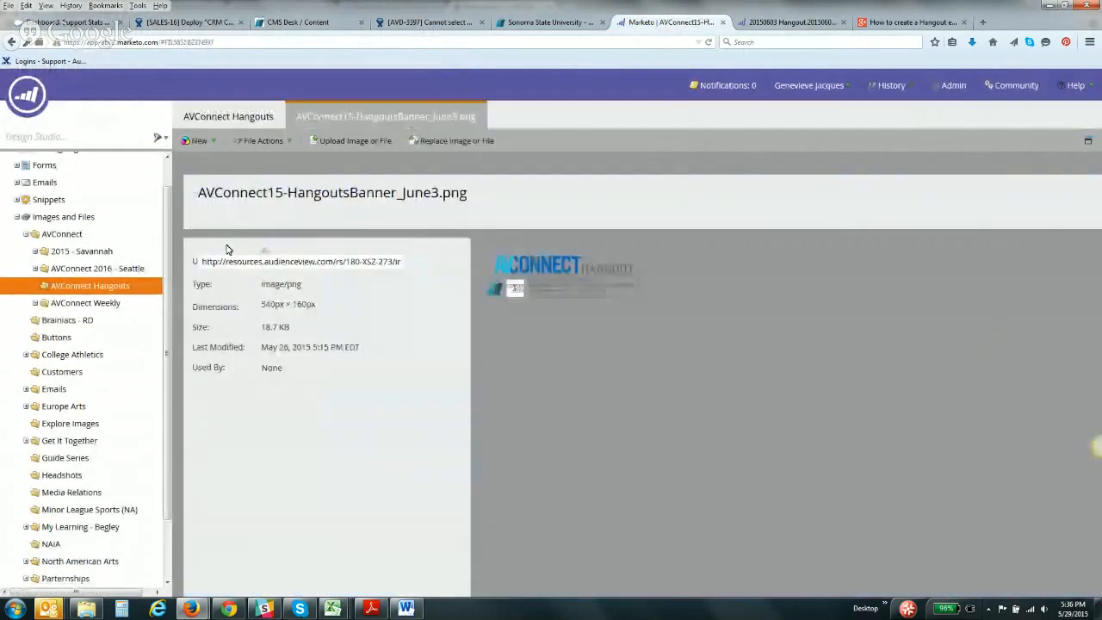
click(245, 261)
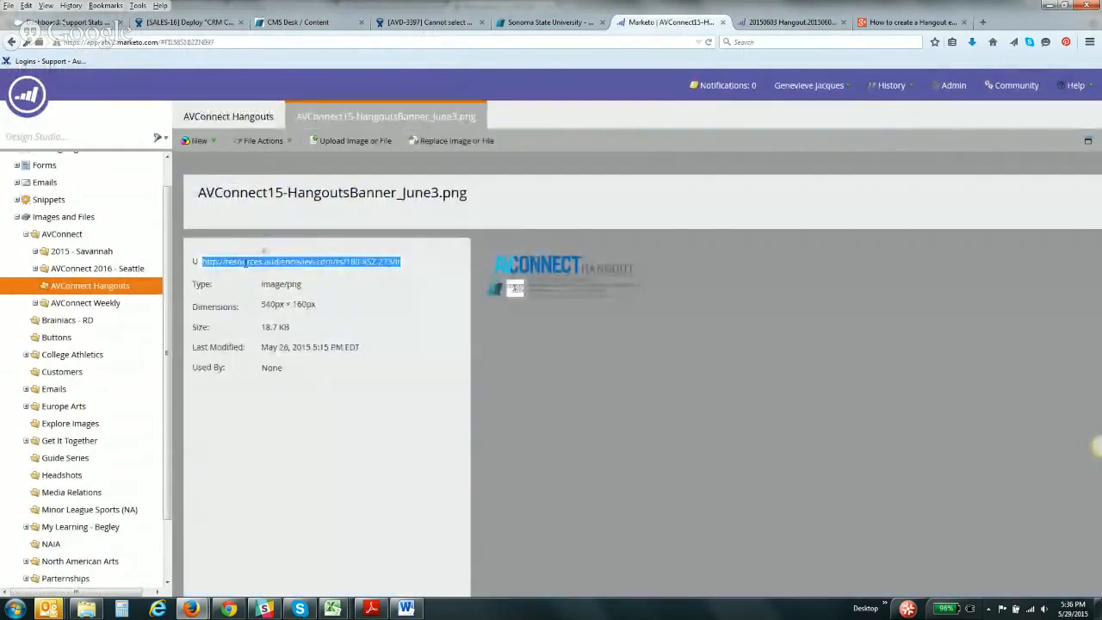
right_click(242, 266)
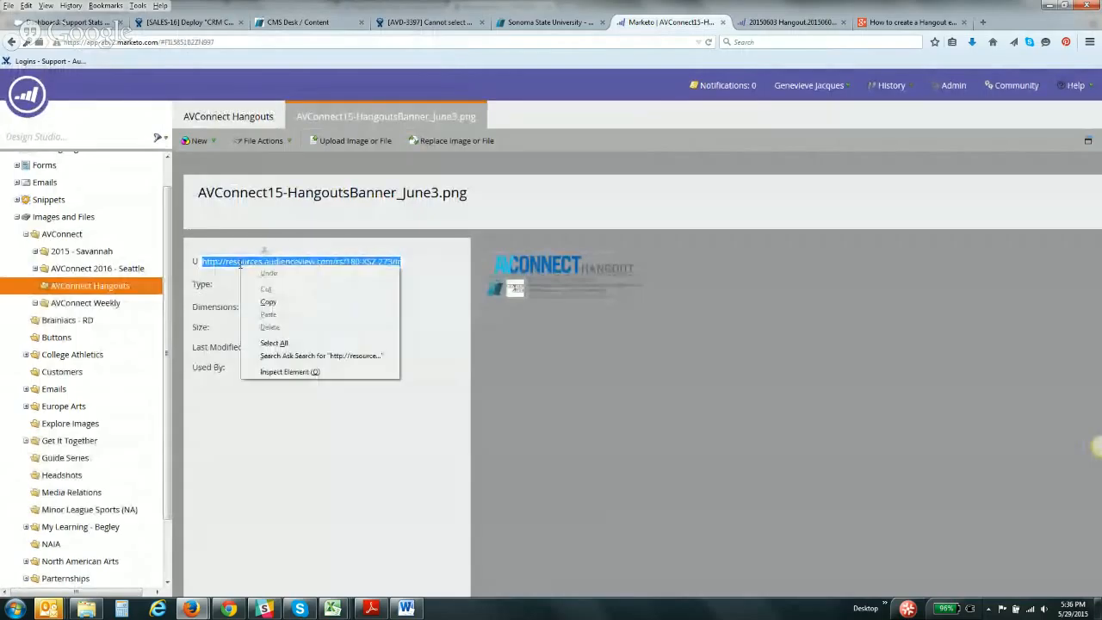
click(279, 302)
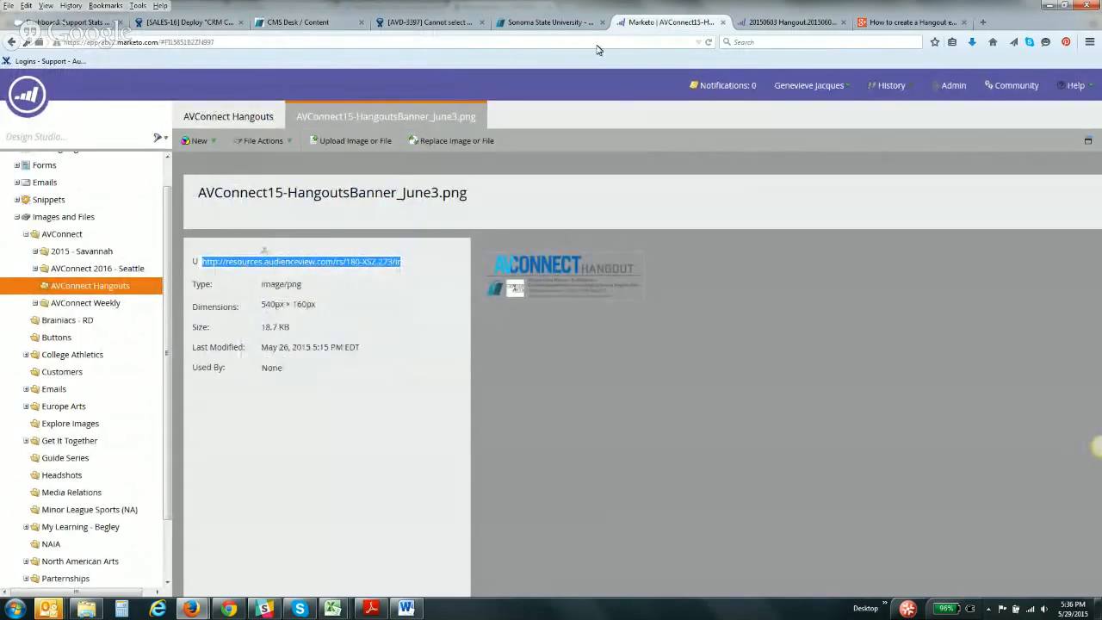
Step: Return to the email draft and insert the June 3 banner in the body using the copied URL, without an image description
click(779, 23)
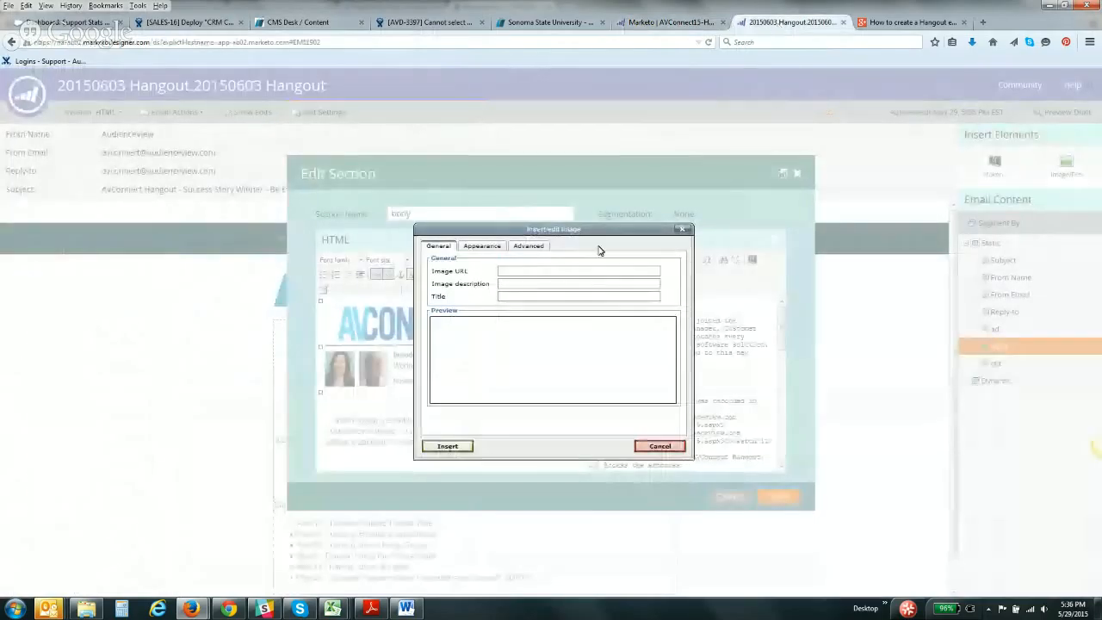
right_click(560, 272)
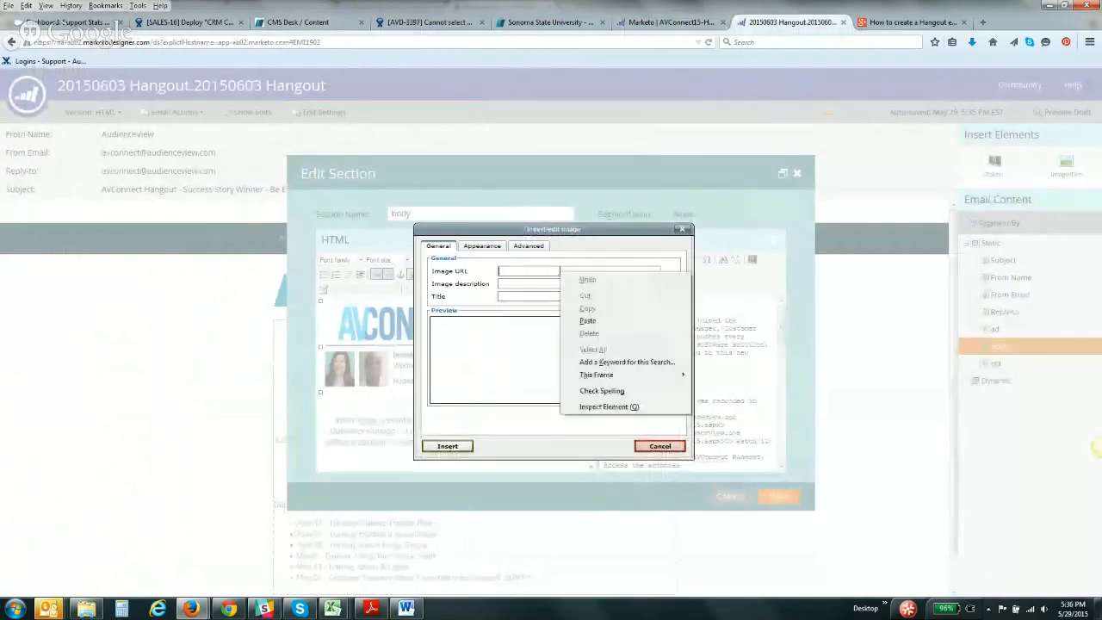
click(604, 320)
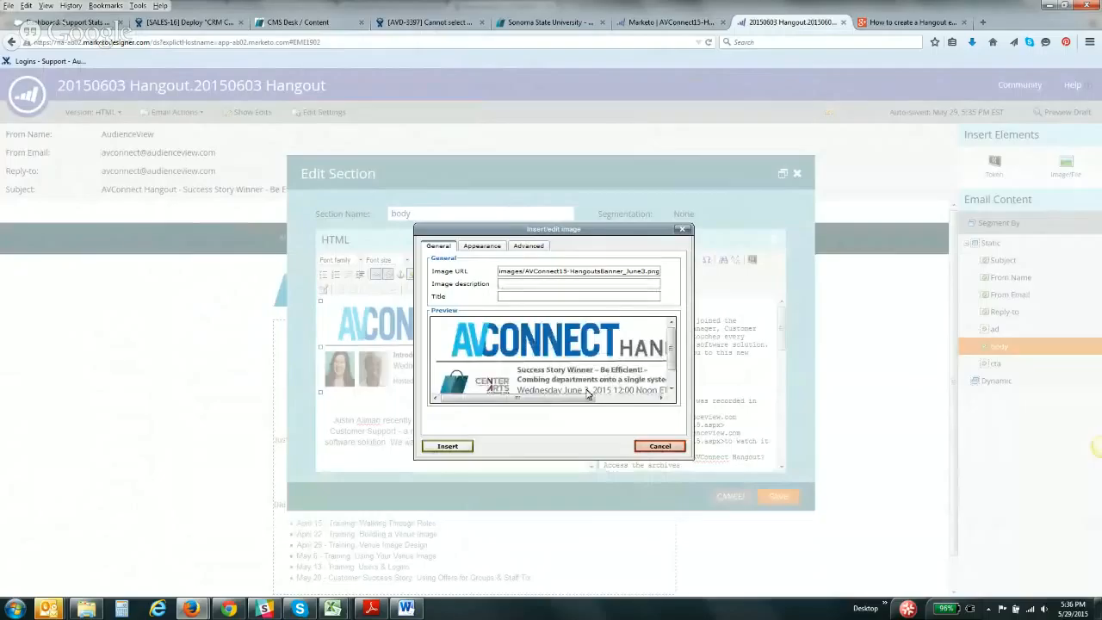
click(447, 446)
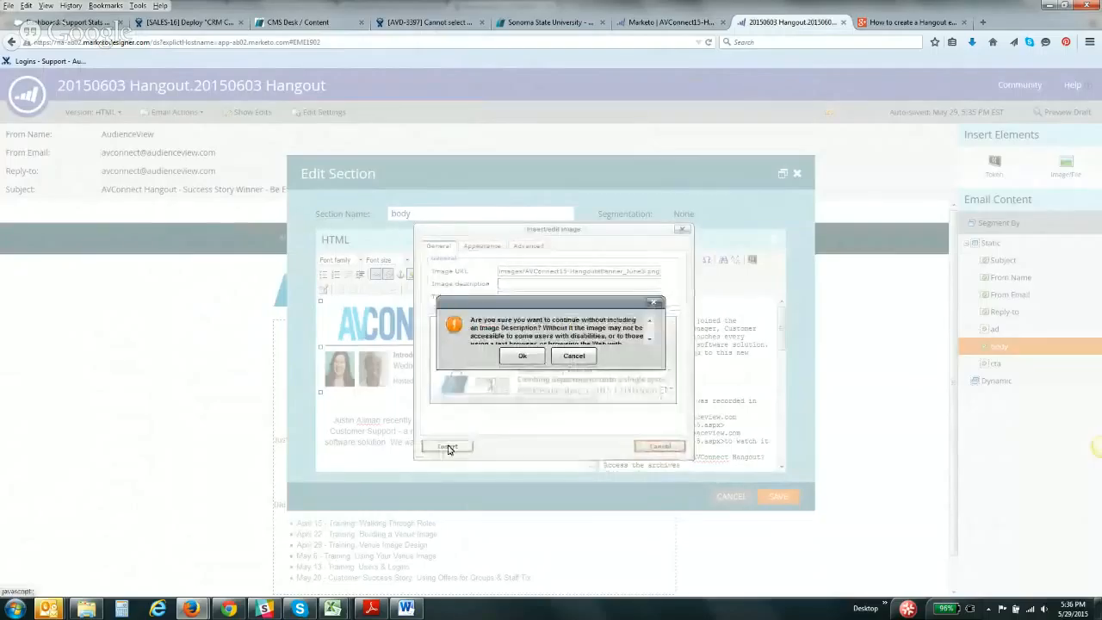
scroll(527, 330, down, 1)
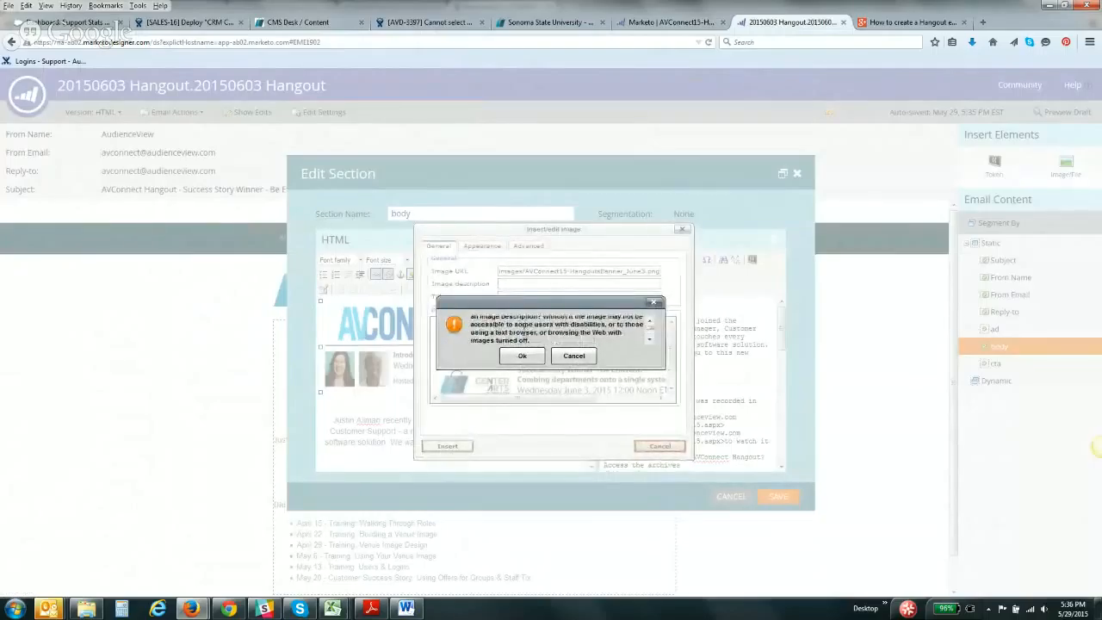
click(521, 356)
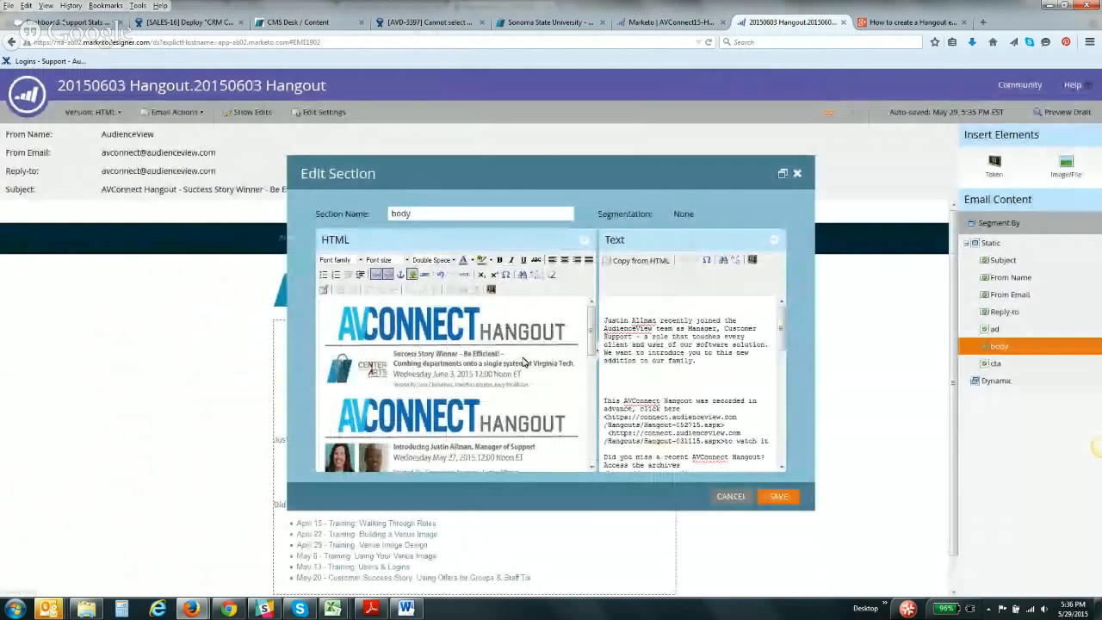
Step: Delete the old May 27 banner image from the body section
scroll(522, 361, down, 2)
click(508, 382)
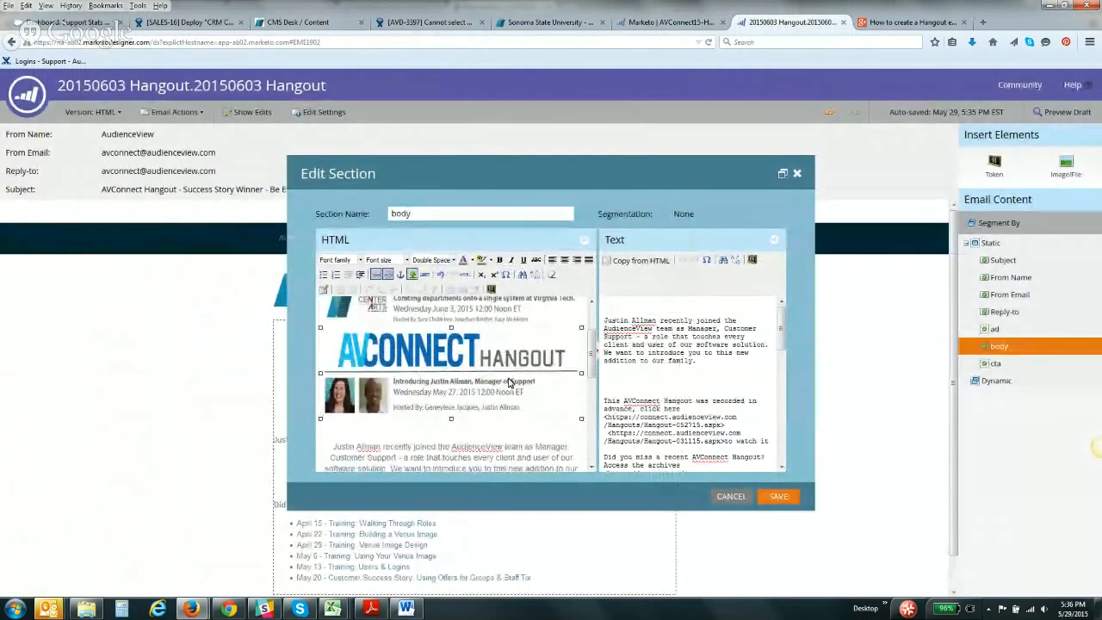
key(Delete)
scroll(503, 379, down, 3)
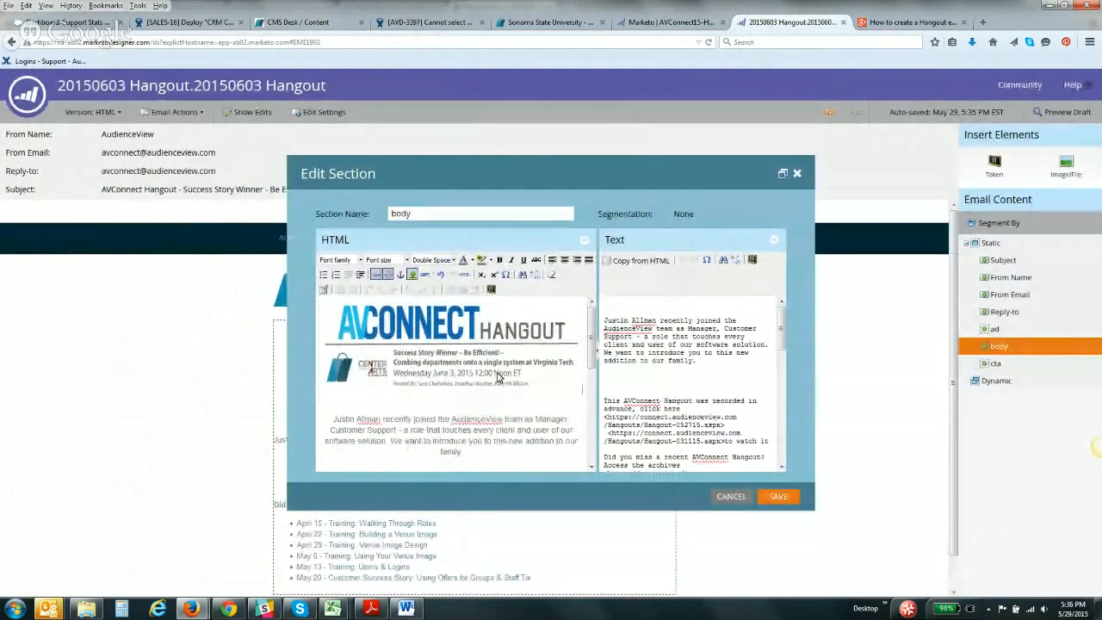
Step: Switch to the CMS page Hangout-060315 and copy the description paragraph about the team at Virginia Tech
click(483, 394)
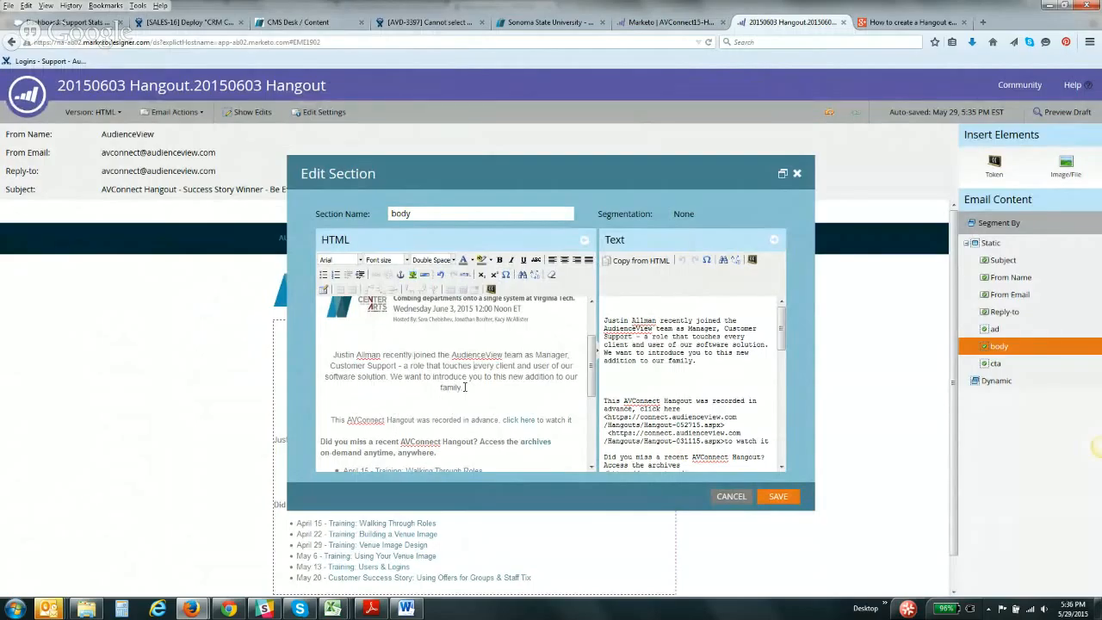
click(300, 22)
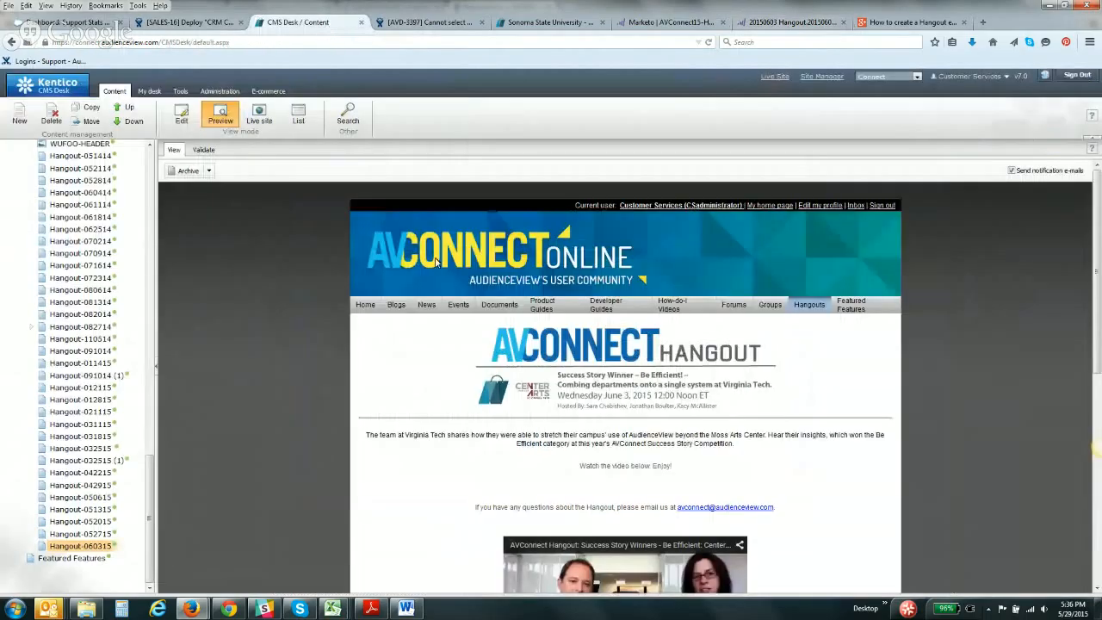
drag(734, 452, 404, 432)
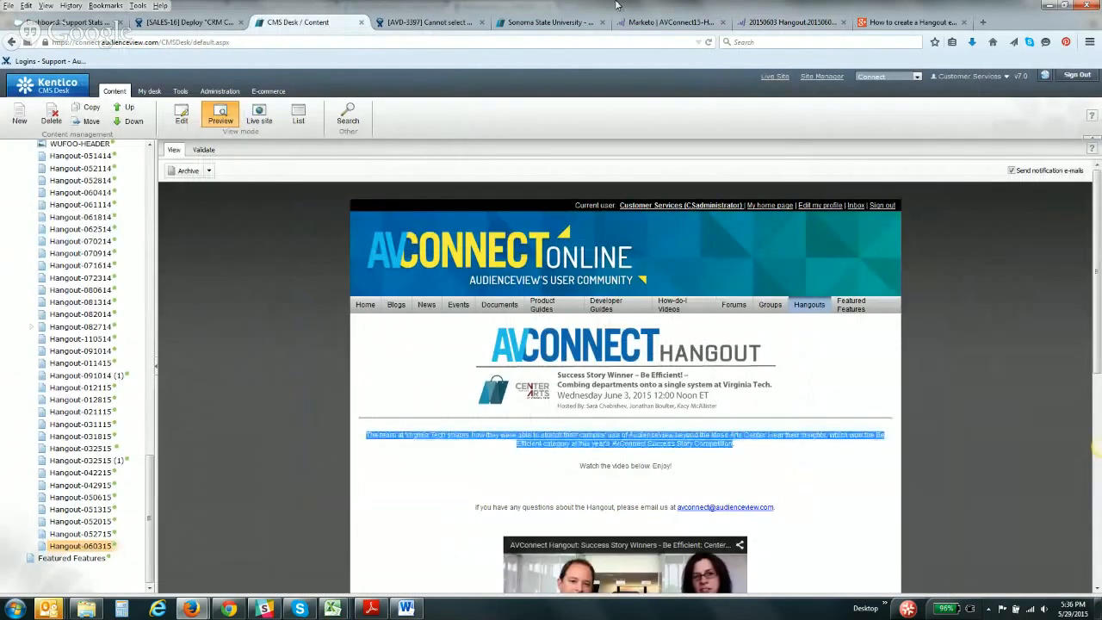
Step: Return to the email draft and replace the old introductory paragraph in the body with the copied Virginia Tech description
click(791, 22)
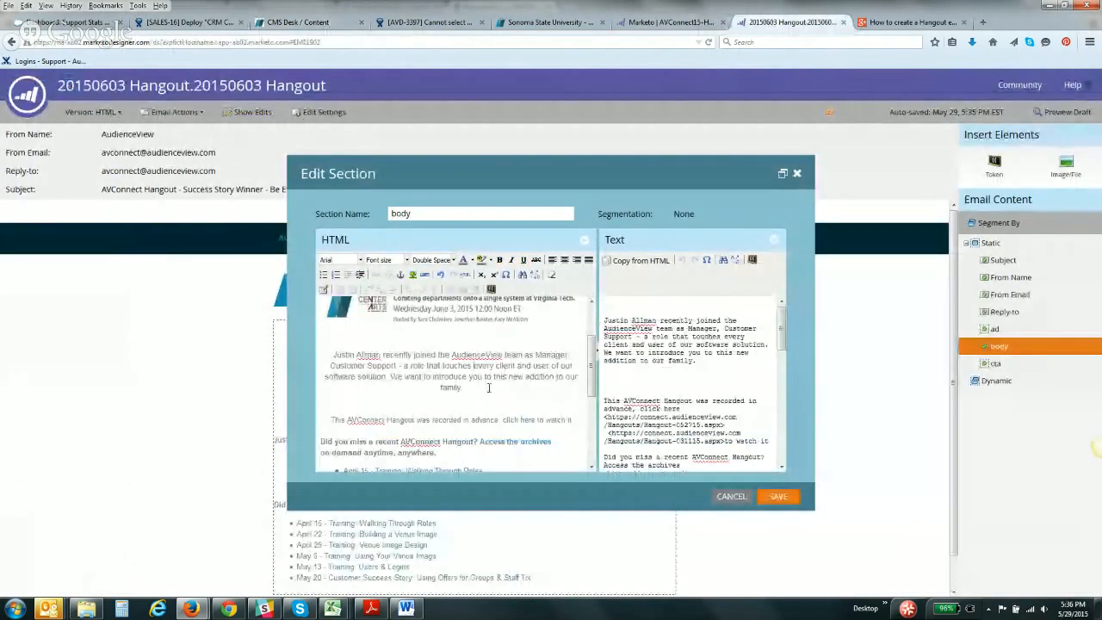
drag(489, 387, 331, 354)
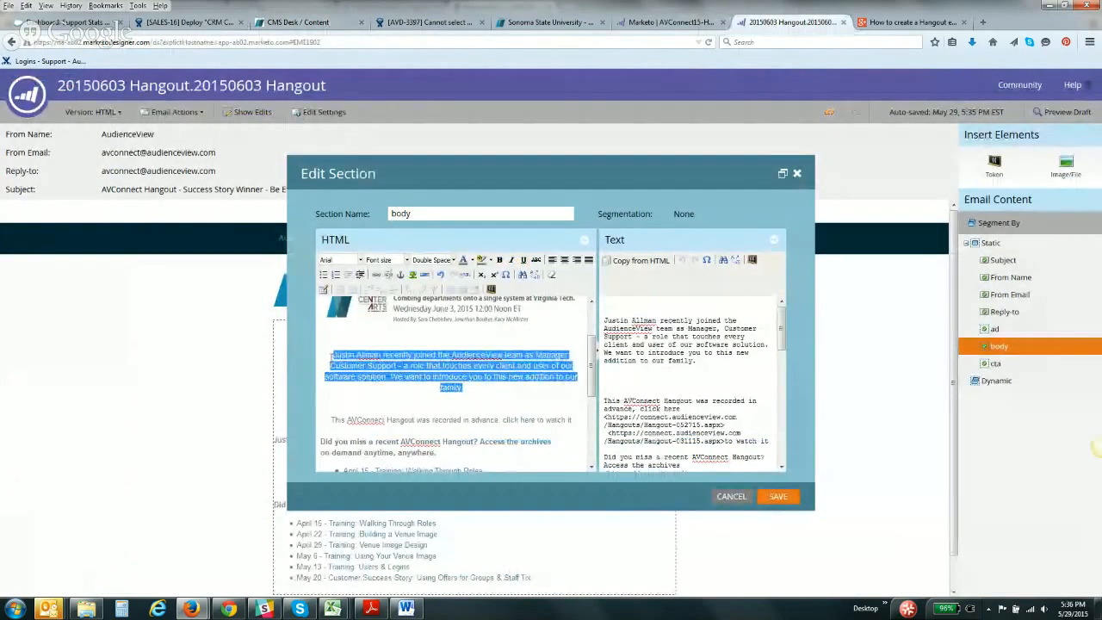
key(ctrl+v)
click(362, 360)
key(BackSpace)
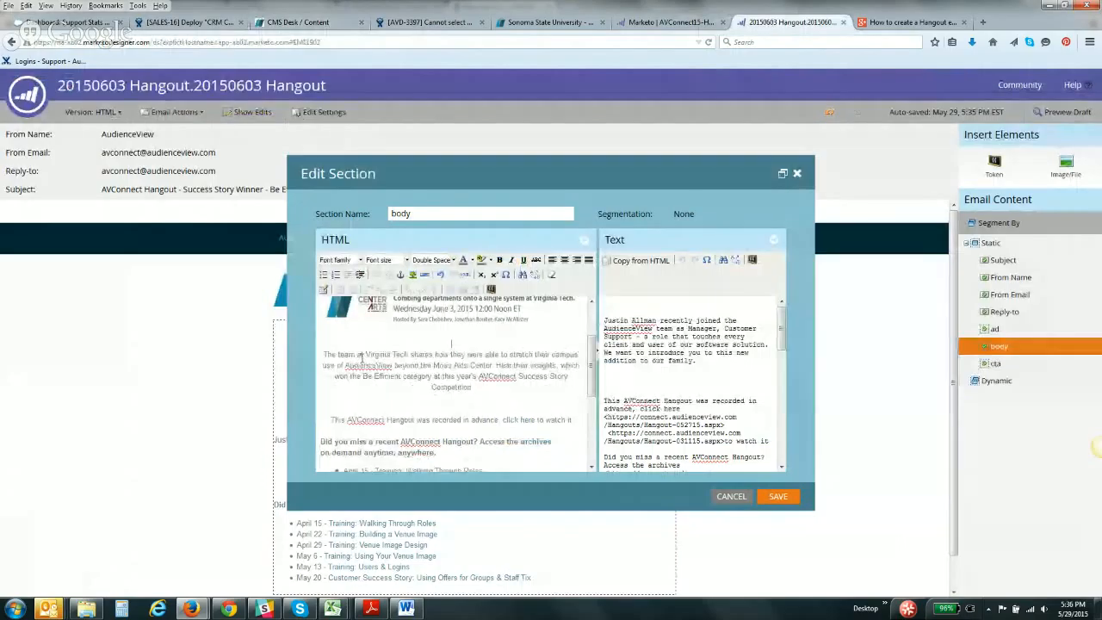
Step: Change the URL of the body's "click here" link so that it points to Hangout-060315.aspx
scroll(513, 344, down, 2)
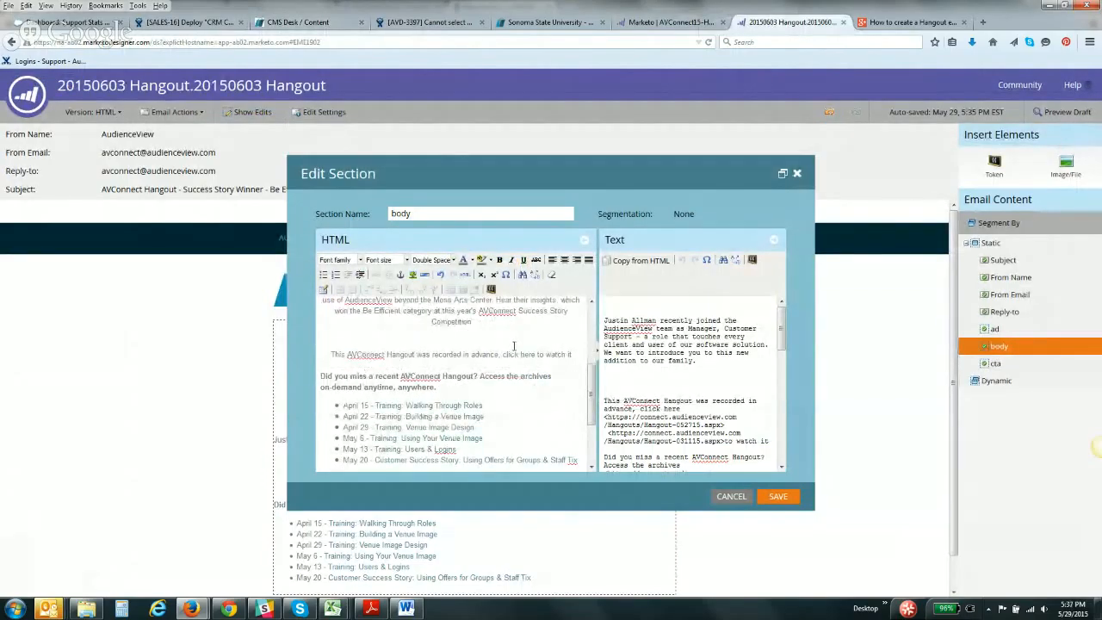
scroll(548, 360, down, 2)
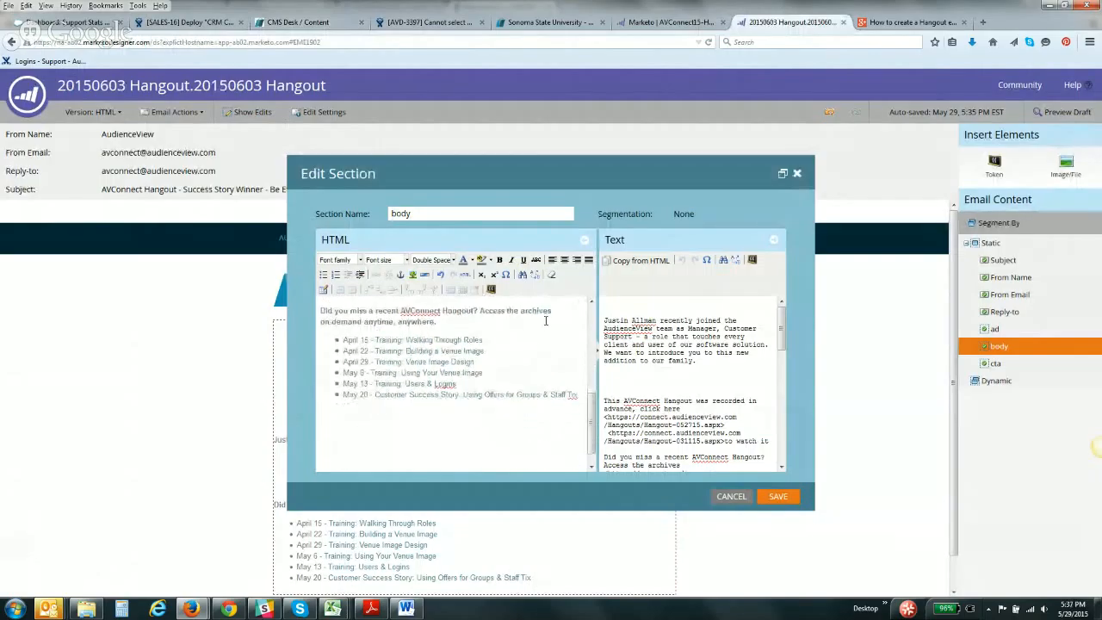
scroll(542, 359, up, 2)
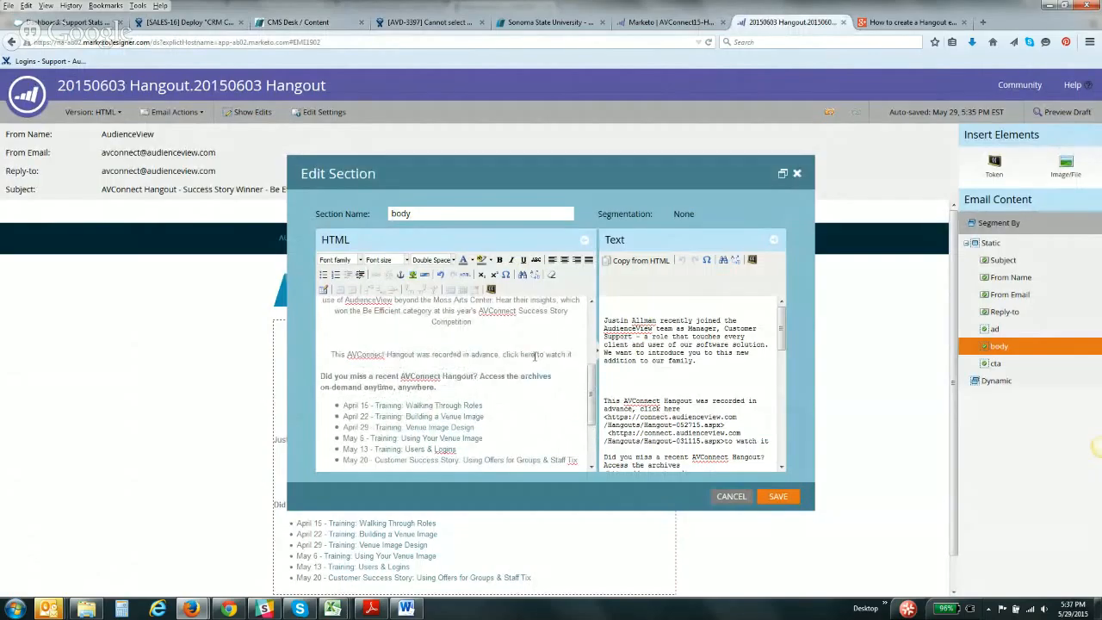
drag(535, 355, 506, 359)
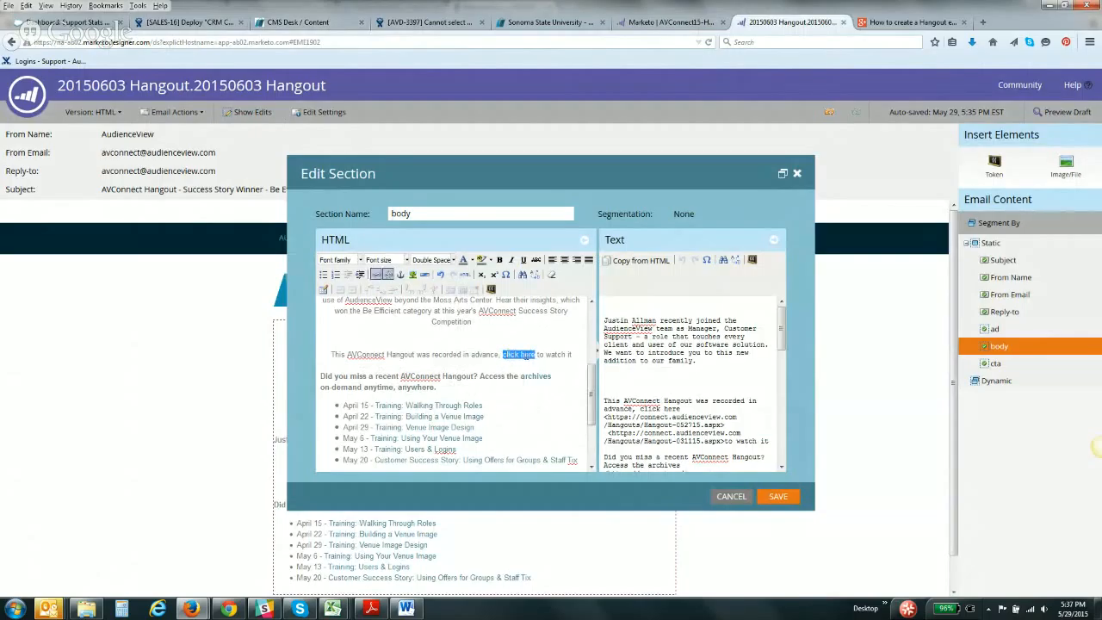
click(378, 275)
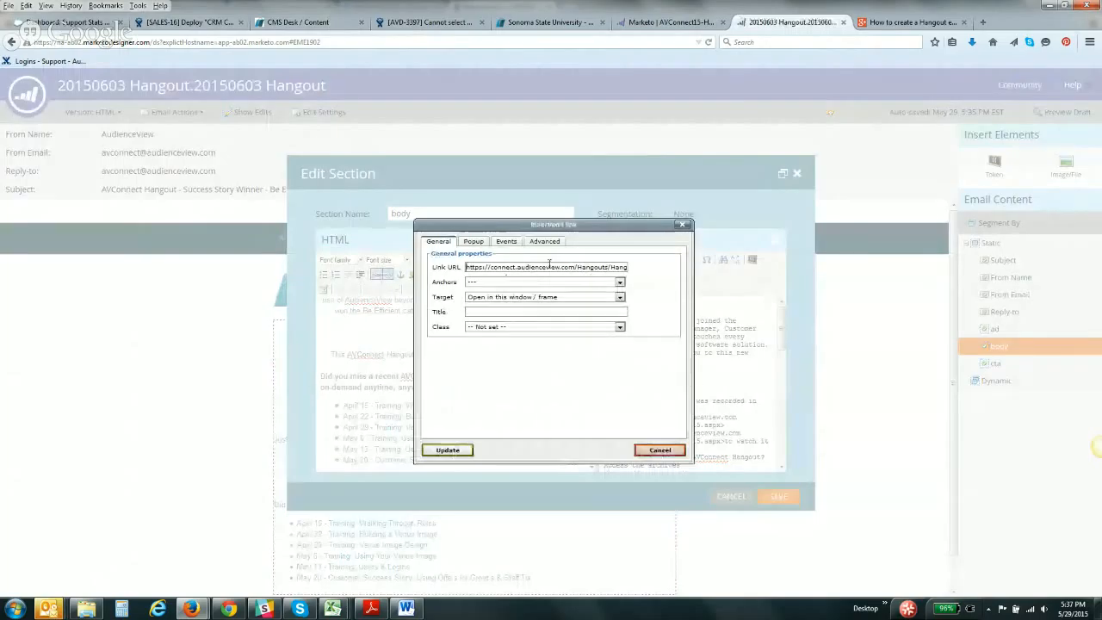
drag(539, 267, 634, 267)
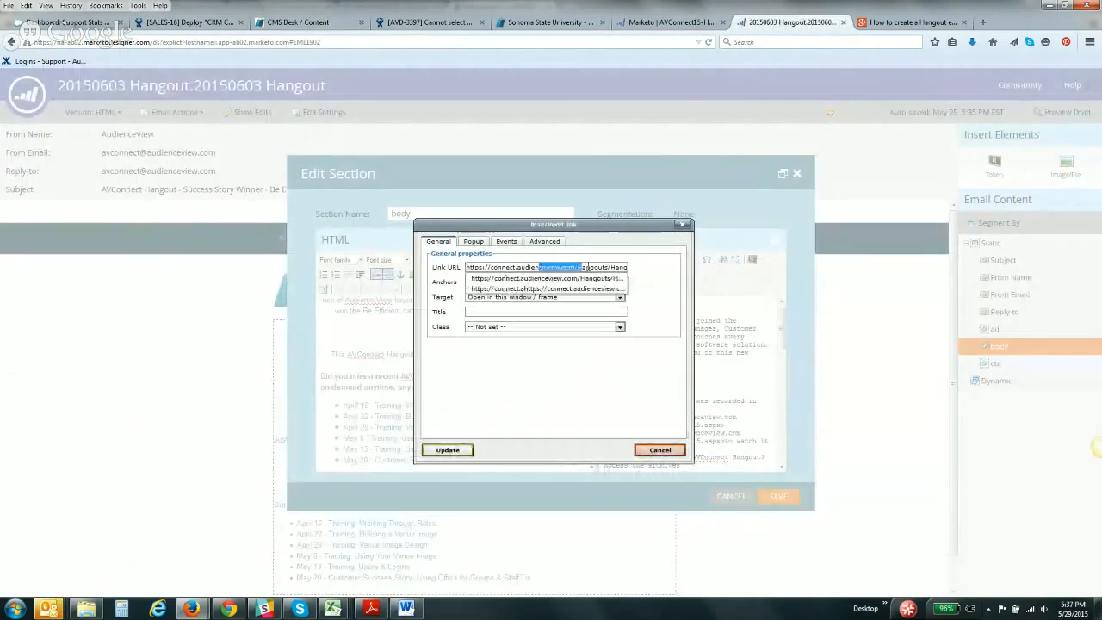
click(609, 267)
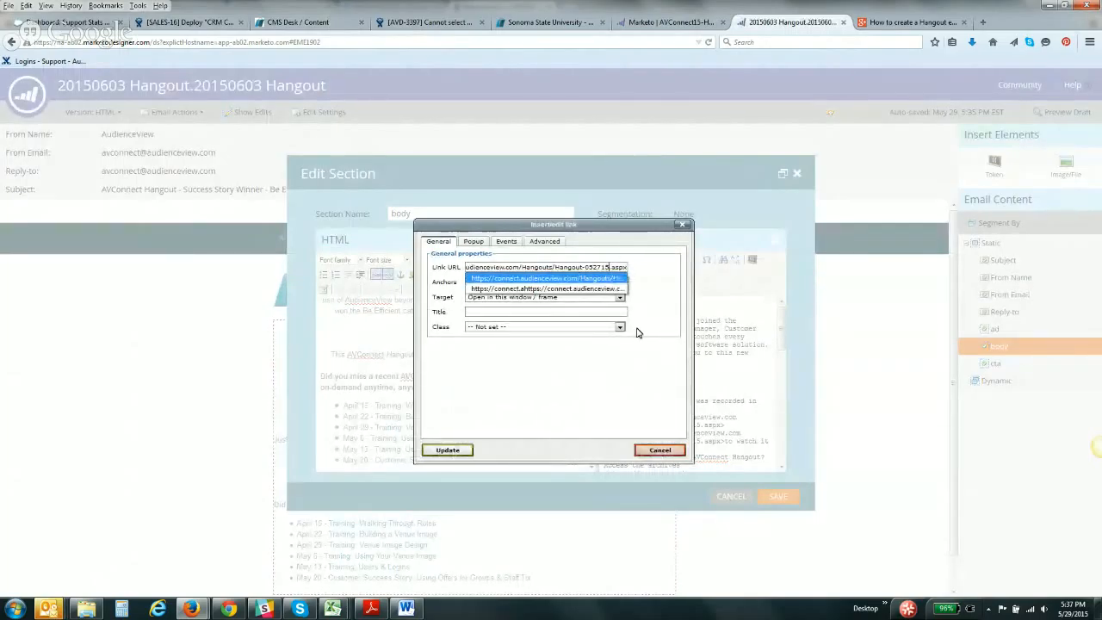
click(639, 332)
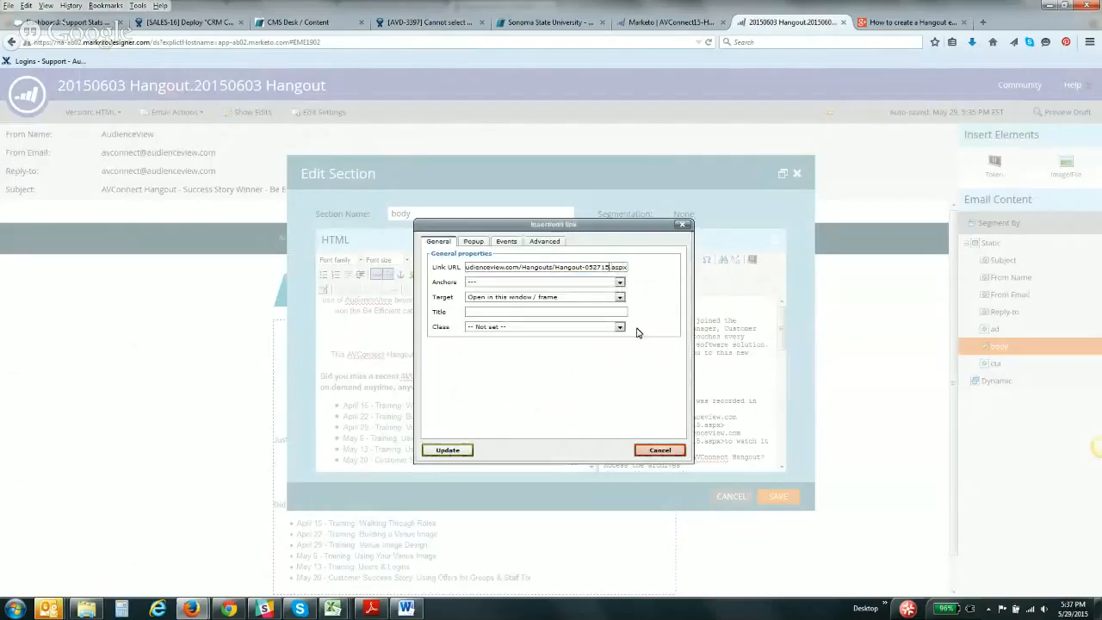
key(BackSpace)
text(6)
key(BackSpace)
key(BackSpace)
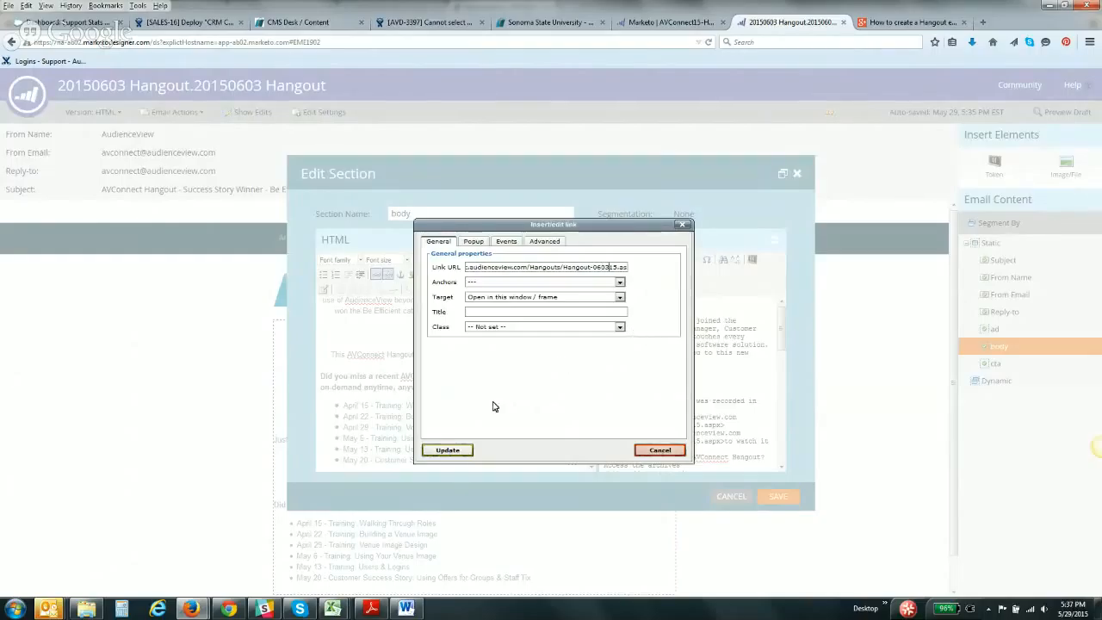
click(443, 451)
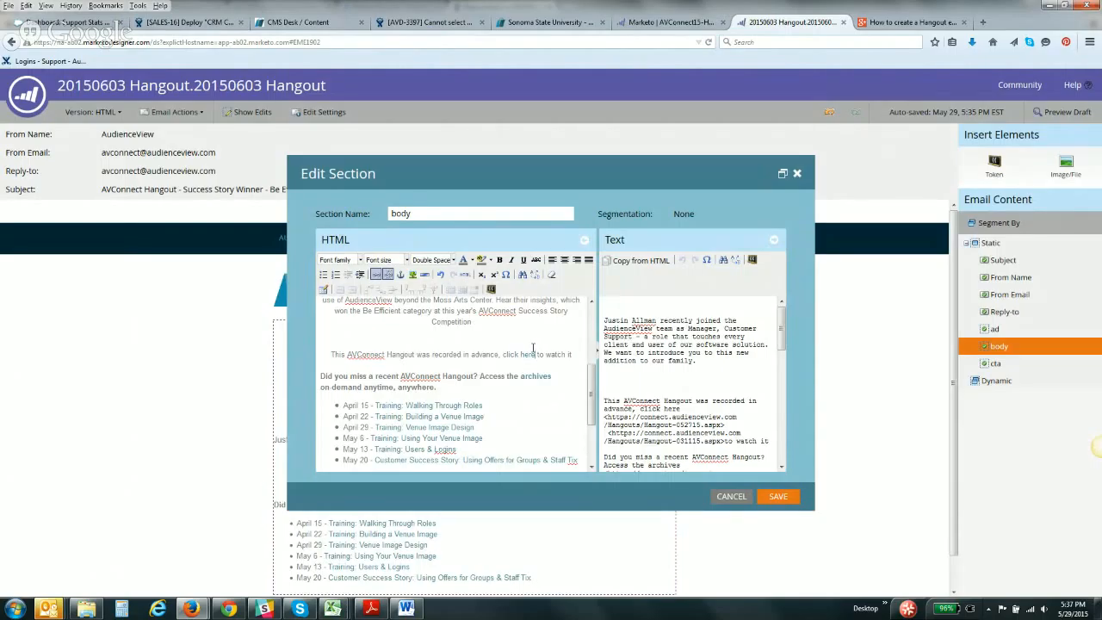
Step: Delete the April 15 training from the archive list and add a final item "May 27 - Meet" followed by the new manager's full name
scroll(463, 349, down, 3)
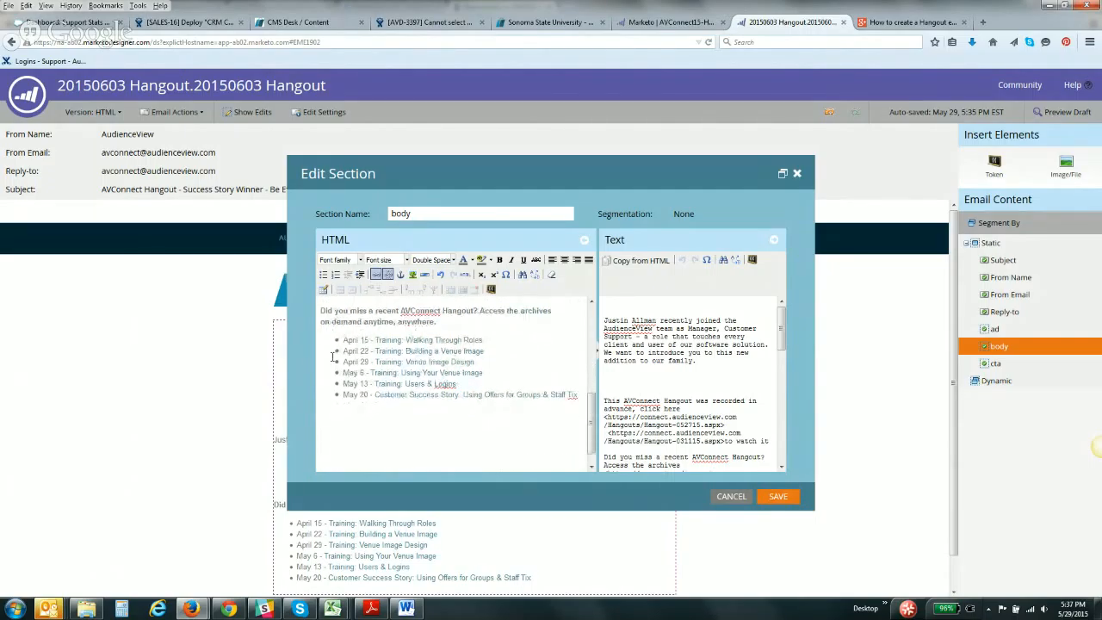
scroll(499, 402, up, 2)
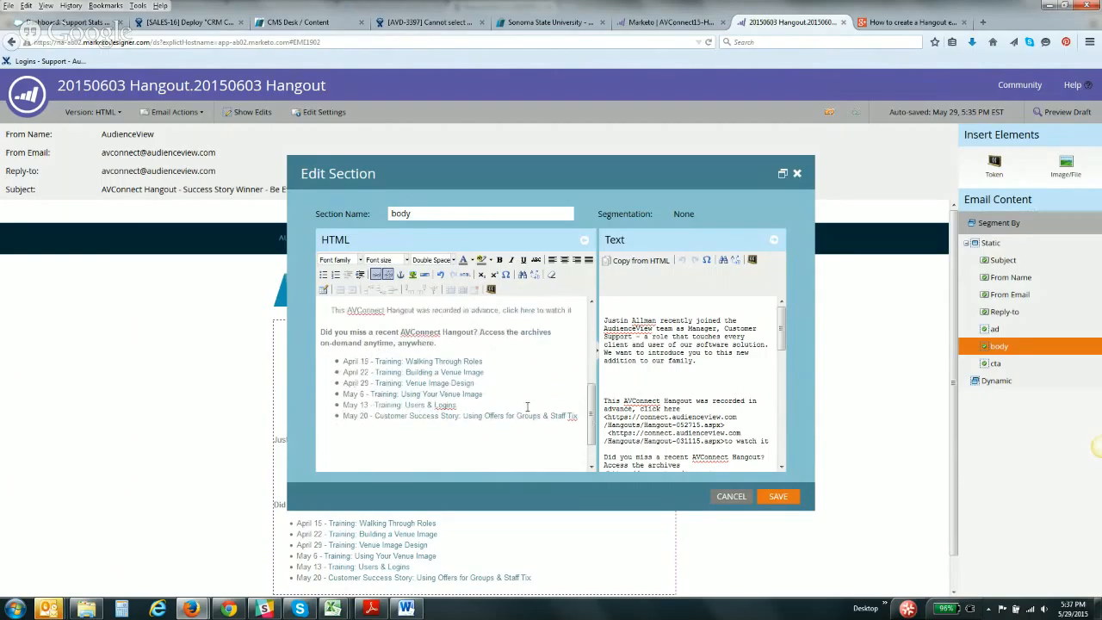
drag(484, 405, 336, 405)
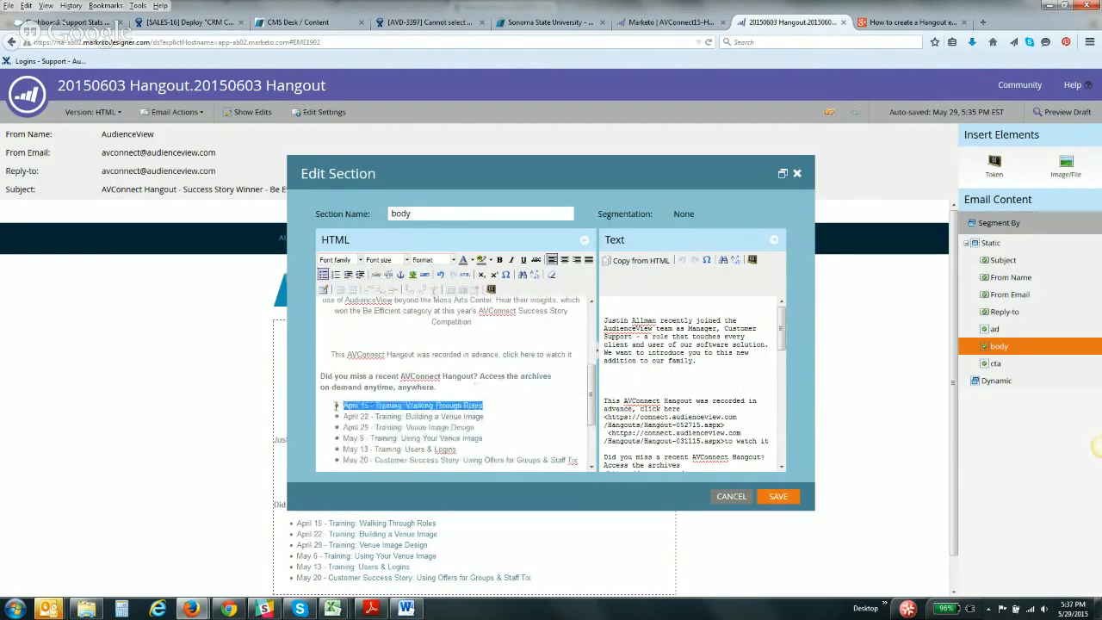
key(Delete)
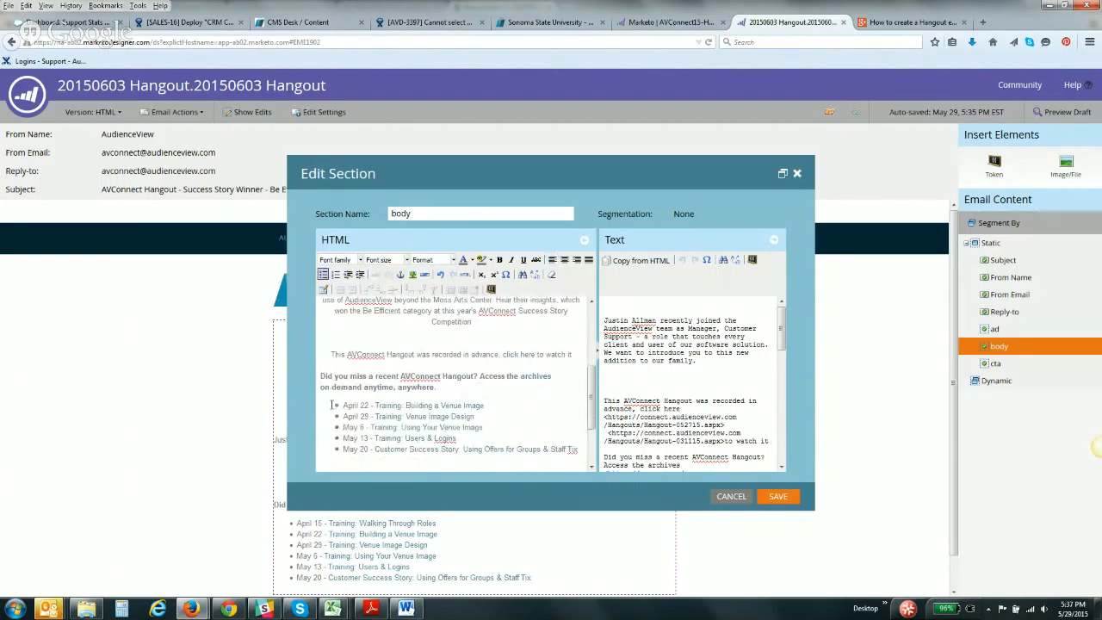
click(581, 449)
key(Return)
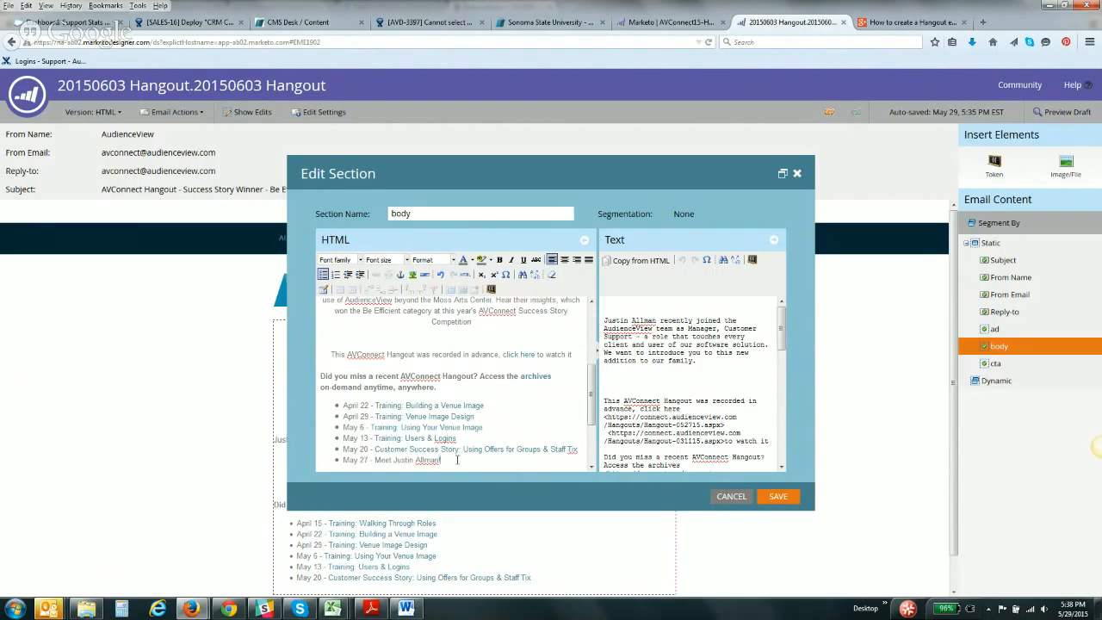
drag(455, 460, 375, 461)
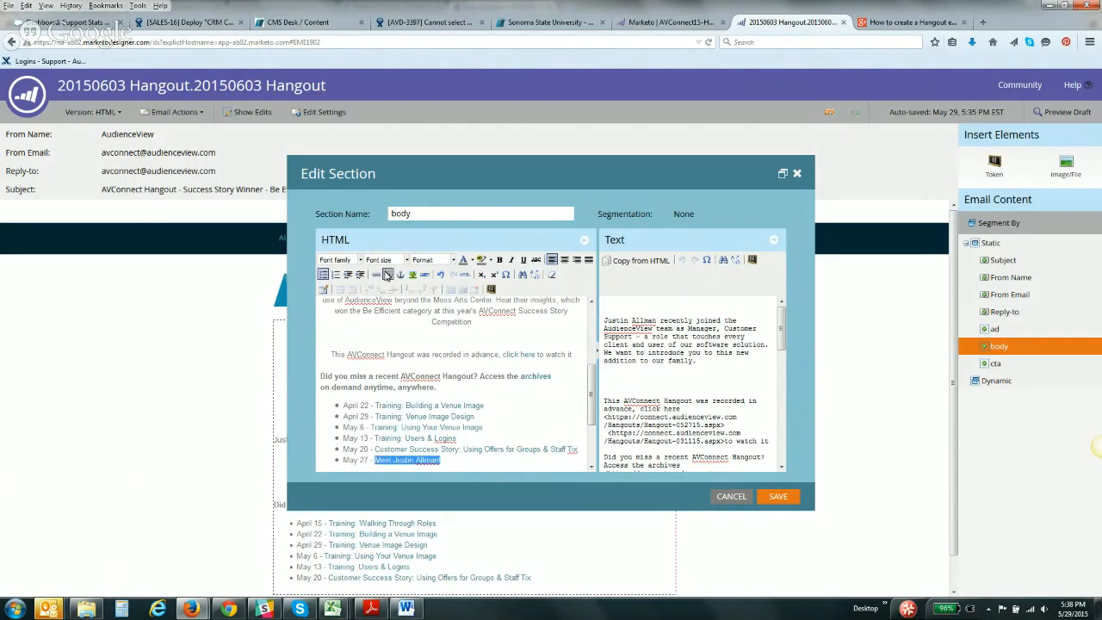
click(378, 275)
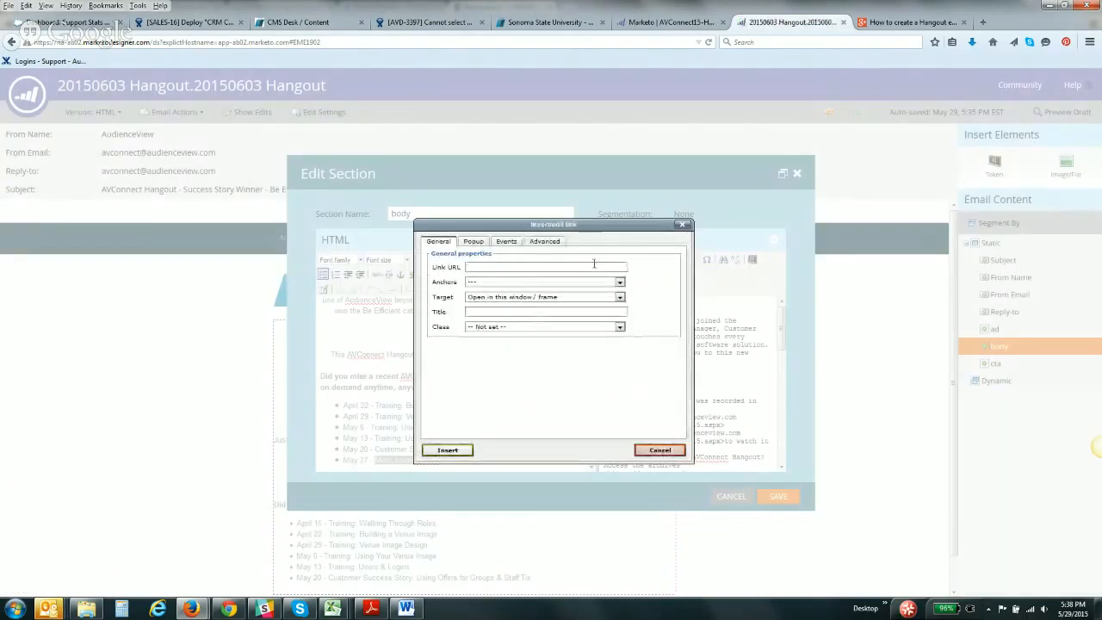
click(594, 264)
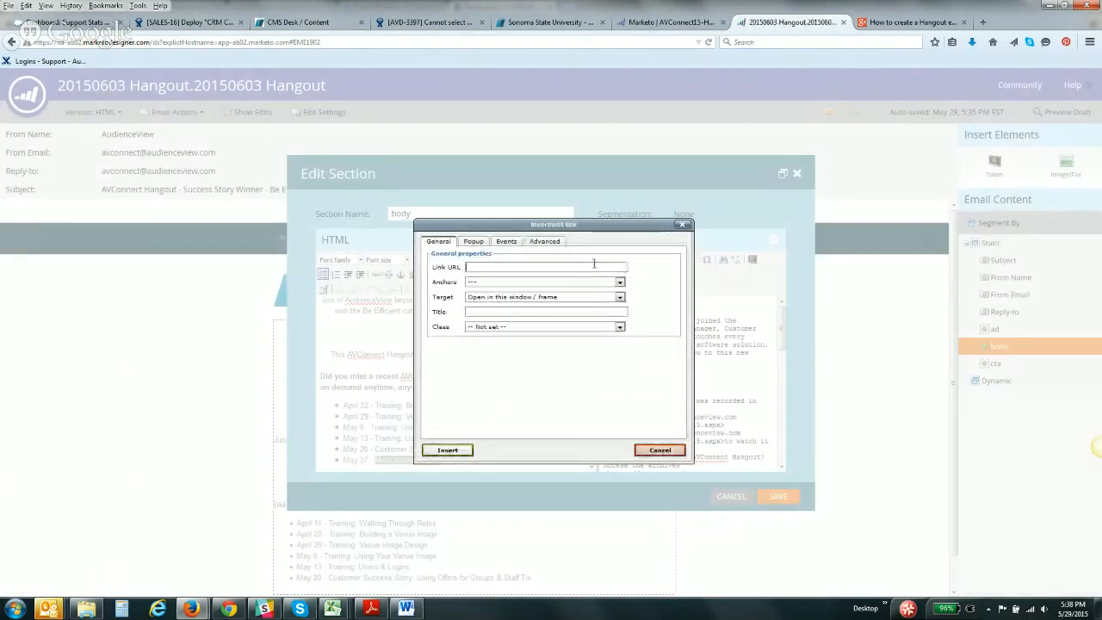
click(684, 228)
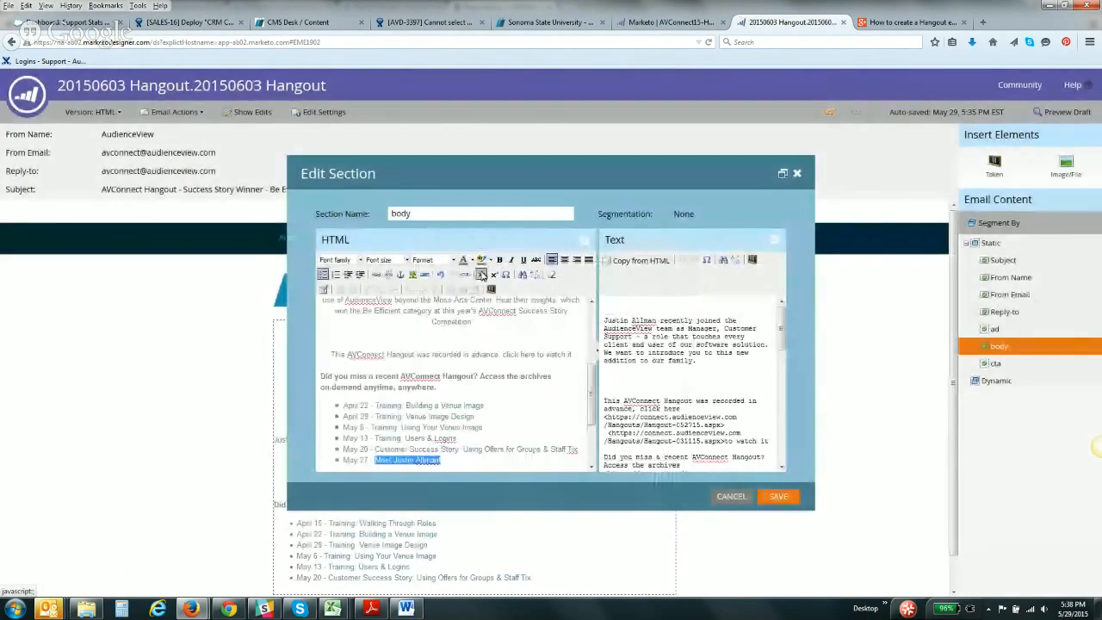
Step: Copy the URL from the "click here" link's properties and leave the link unchanged
drag(535, 355, 502, 354)
click(379, 274)
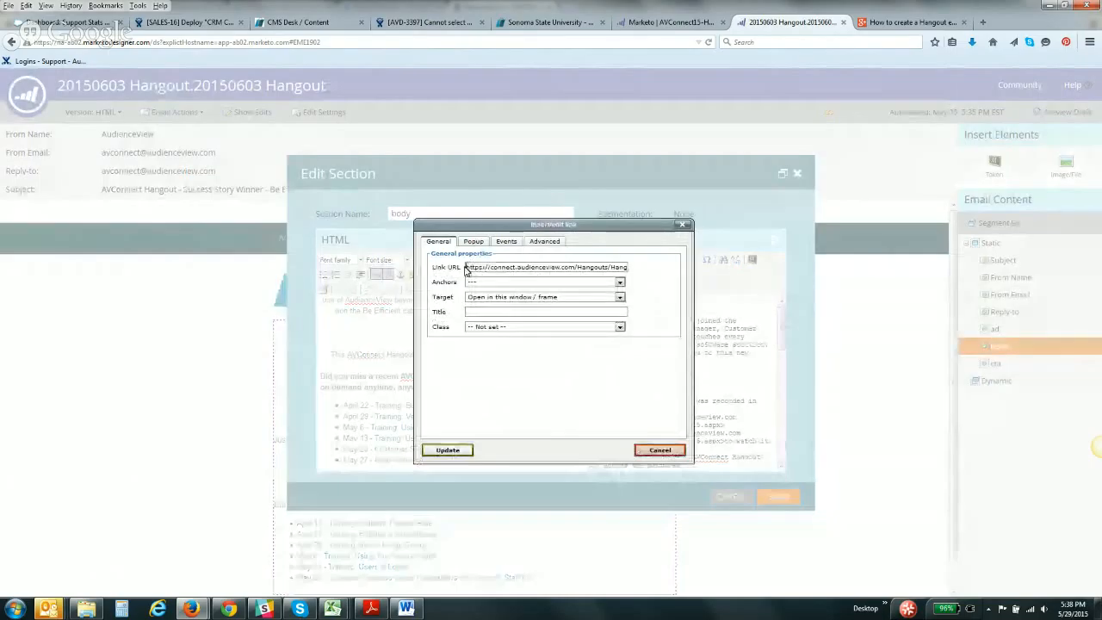
drag(465, 266, 761, 278)
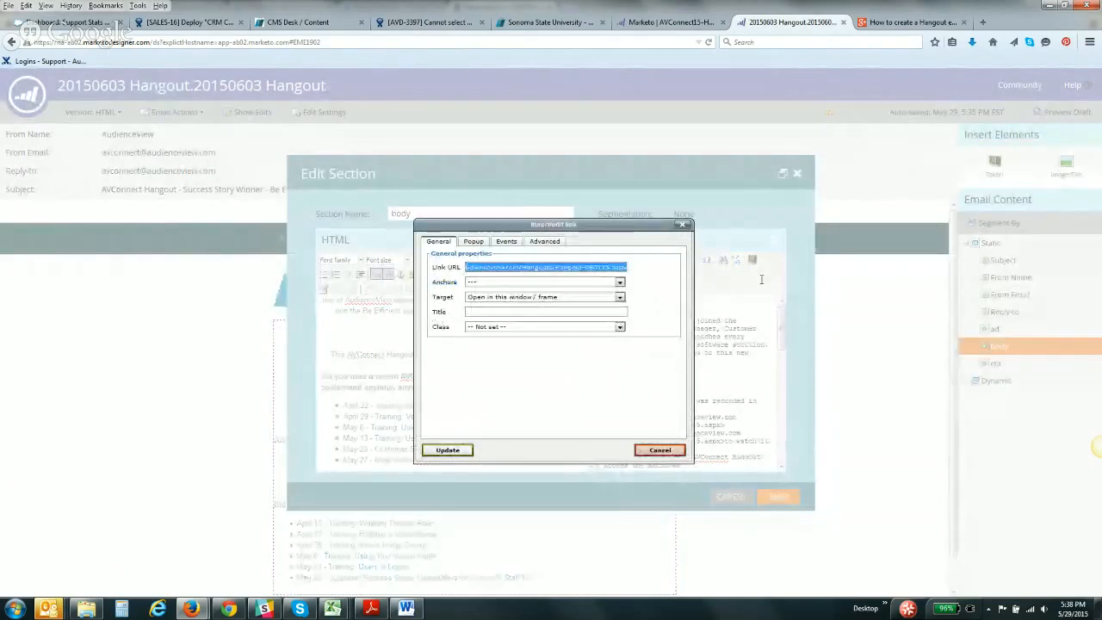
click(654, 449)
Step: Try to link the title of the May 27 archive item using the copied URL
scroll(482, 388, down, 2)
drag(466, 397, 374, 396)
key(ctrl+c)
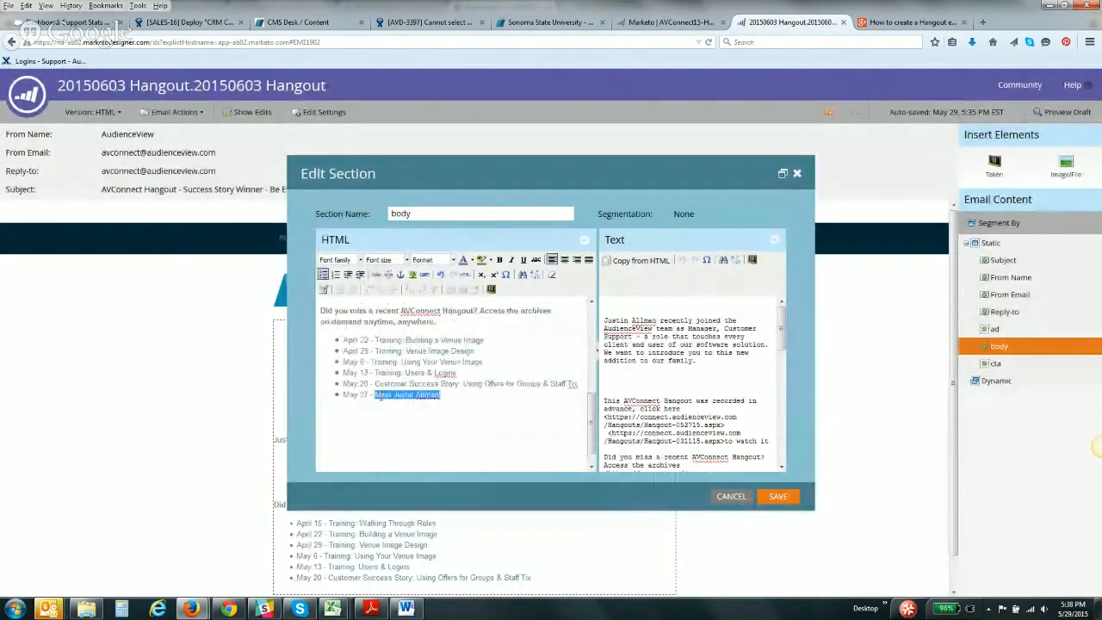
click(376, 274)
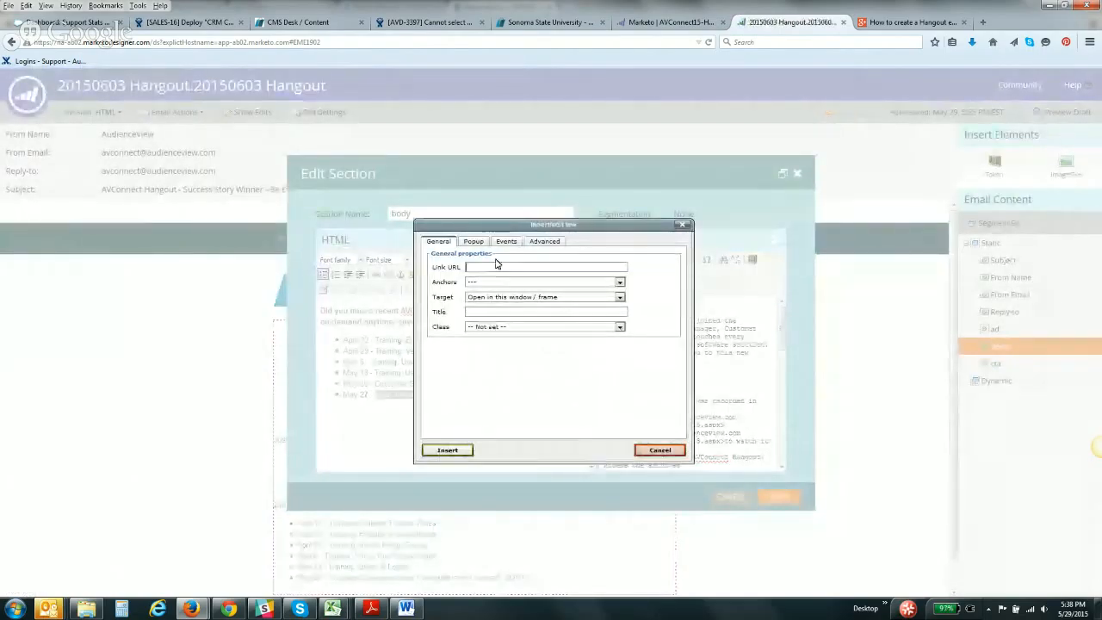
key(ctrl+v)
drag(535, 268, 441, 273)
key(BackSpace)
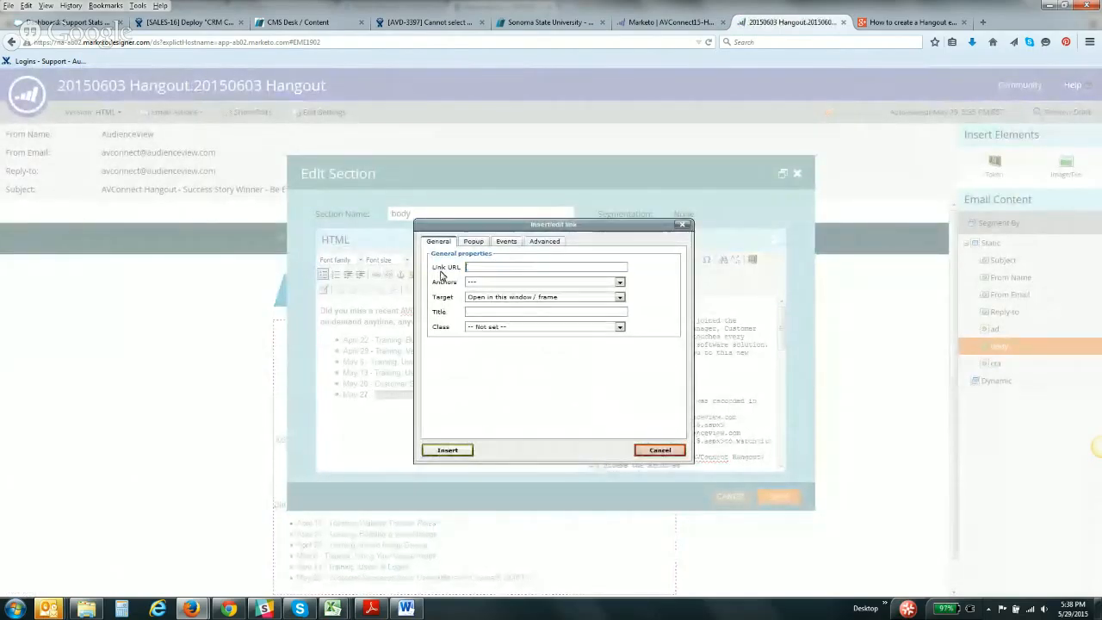
click(659, 450)
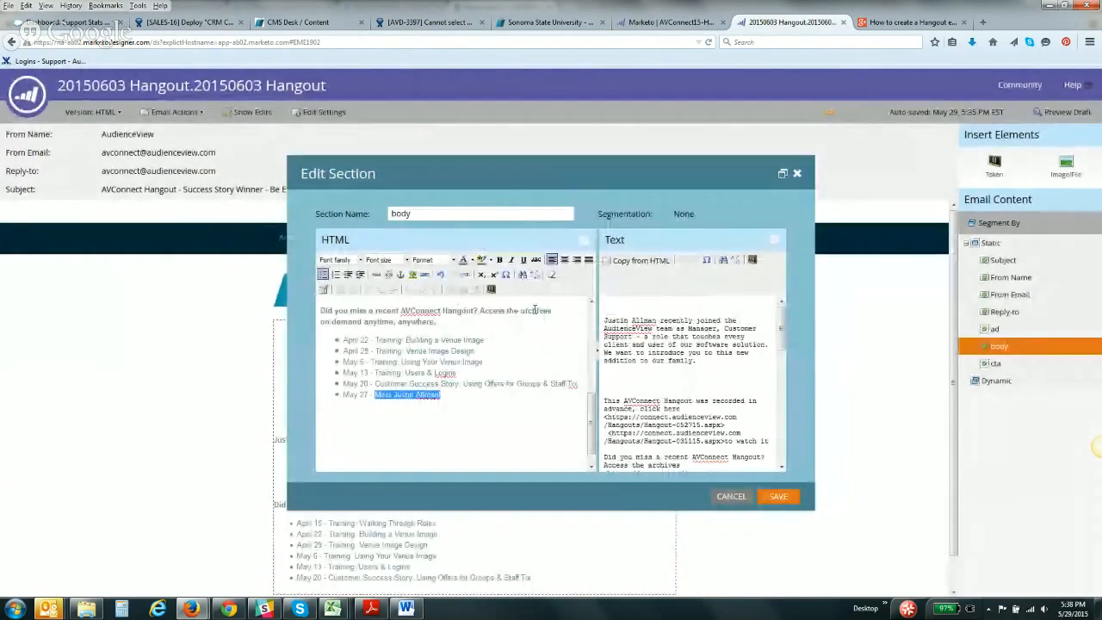
Step: Copy the previously used Hangout-031815.aspx URL from the link dialog of the "click here" text and leave that link unchanged
scroll(514, 419, up, 3)
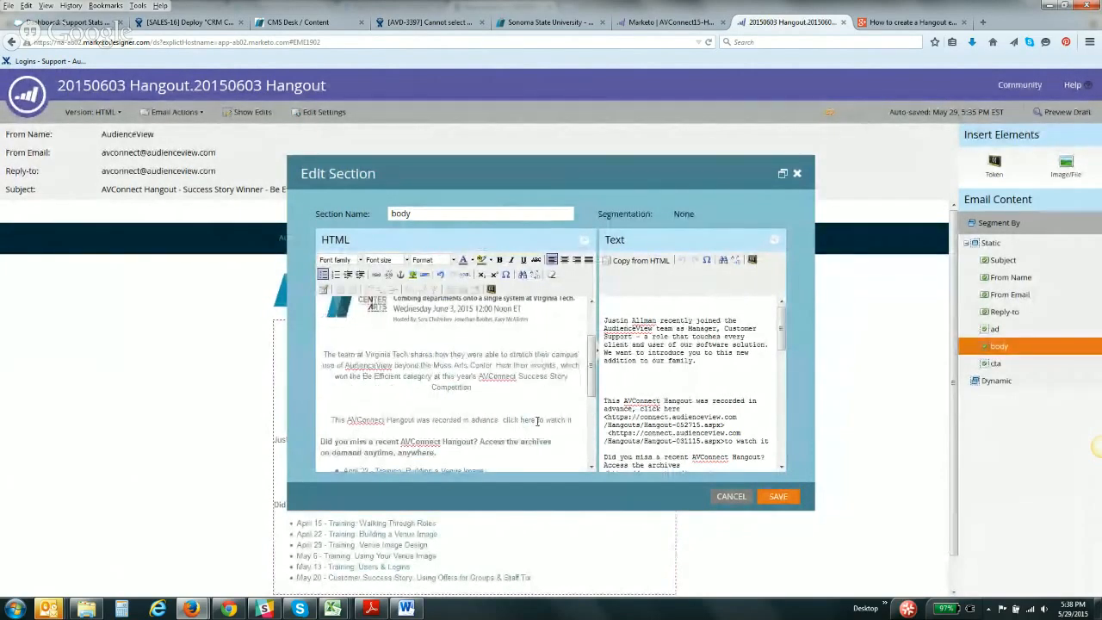
drag(533, 420, 503, 420)
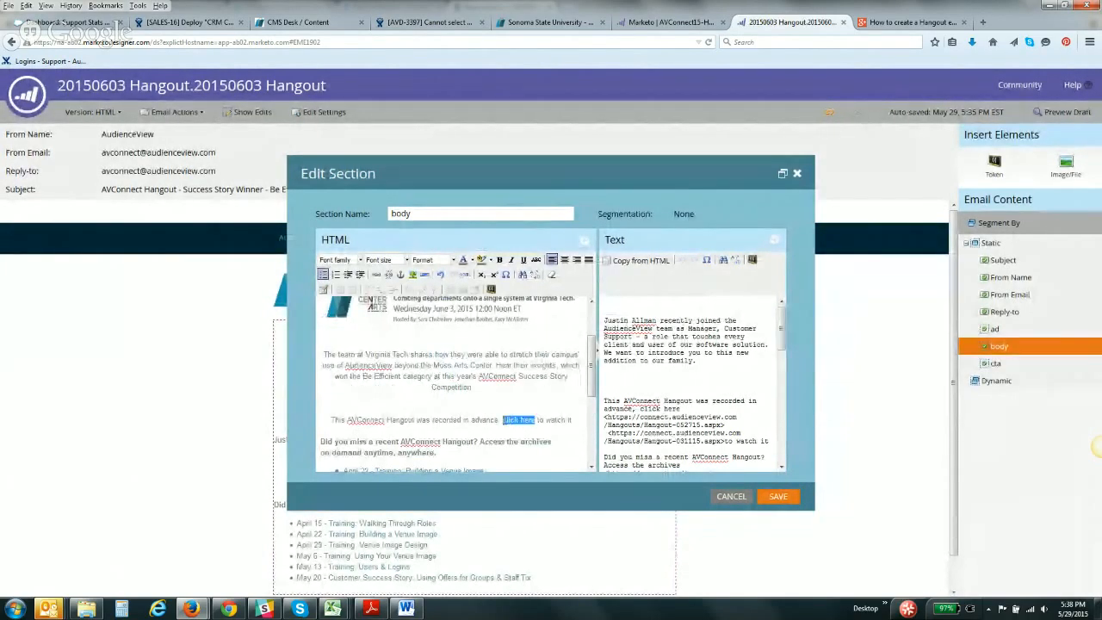
right_click(506, 419)
click(522, 429)
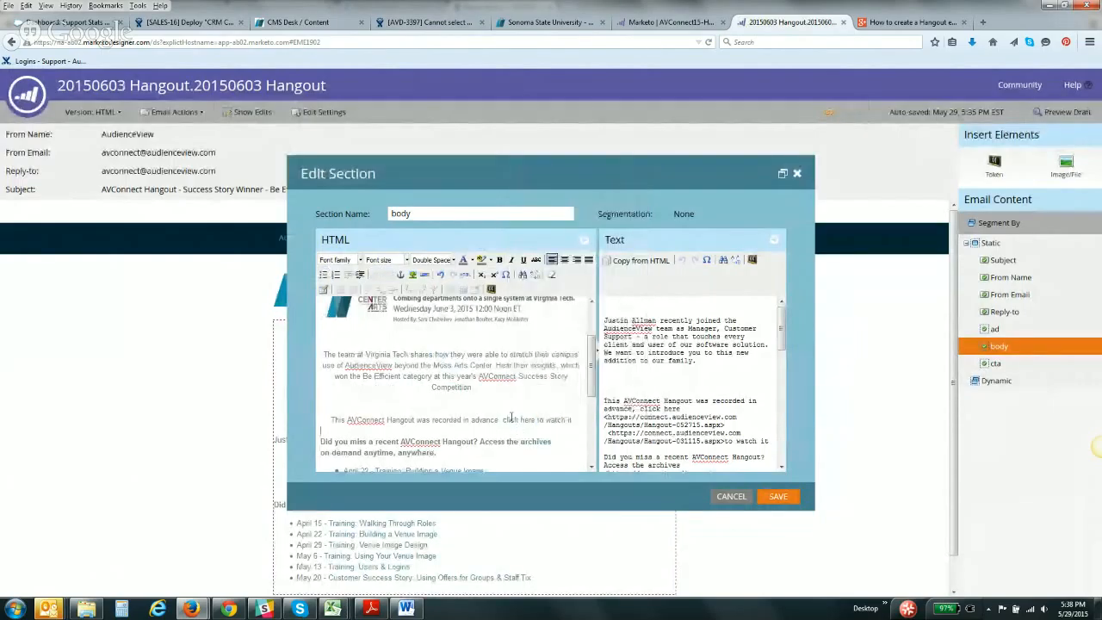
drag(505, 419, 538, 420)
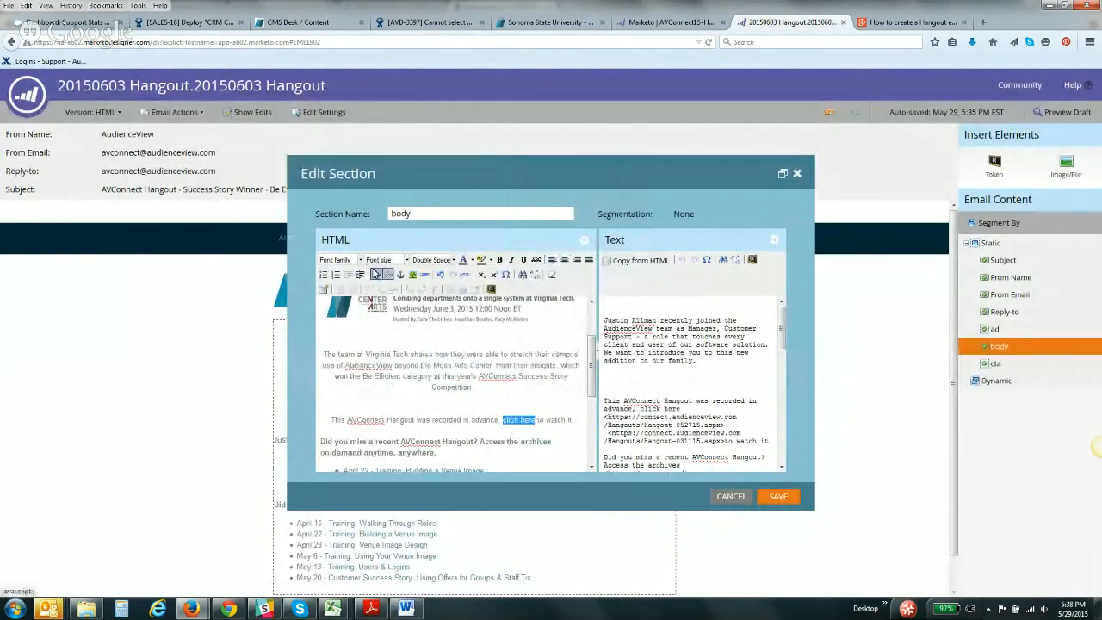
click(377, 275)
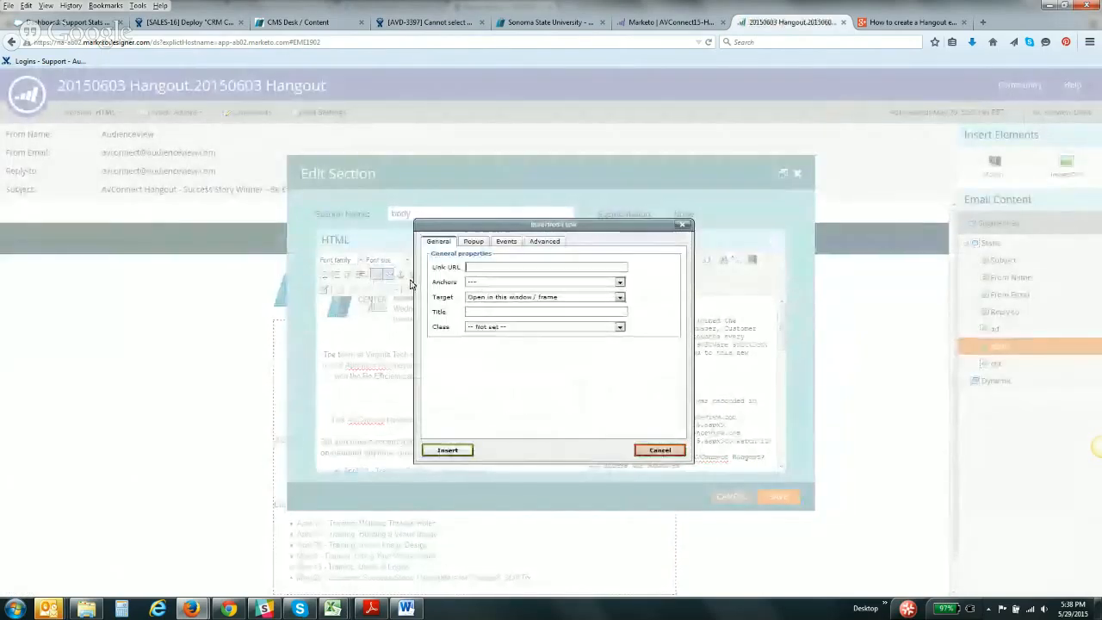
click(541, 267)
click(540, 268)
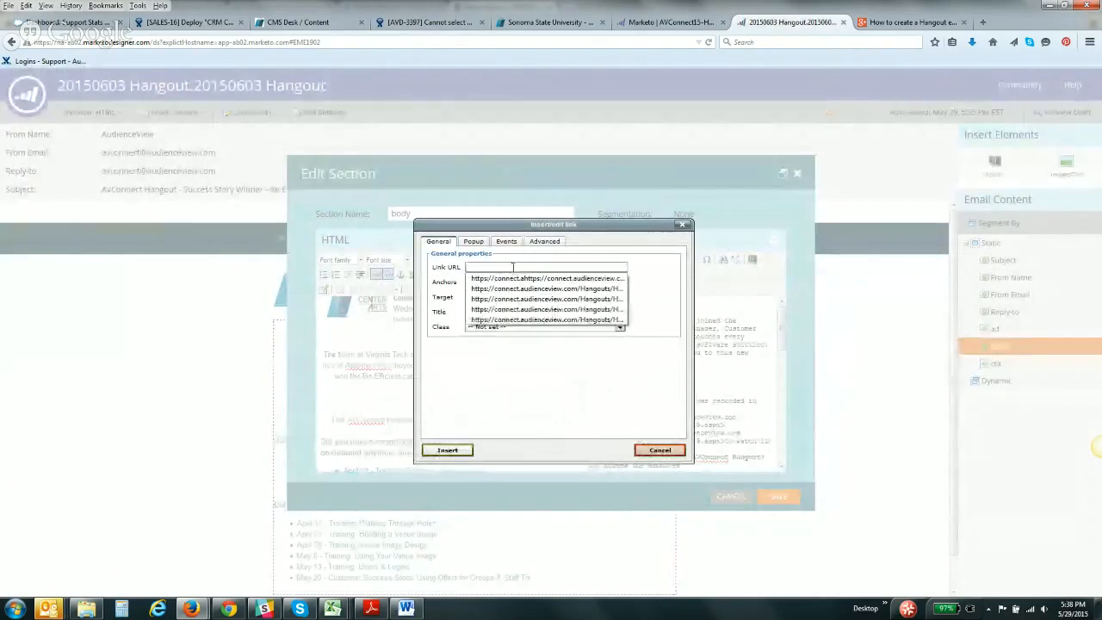
click(531, 310)
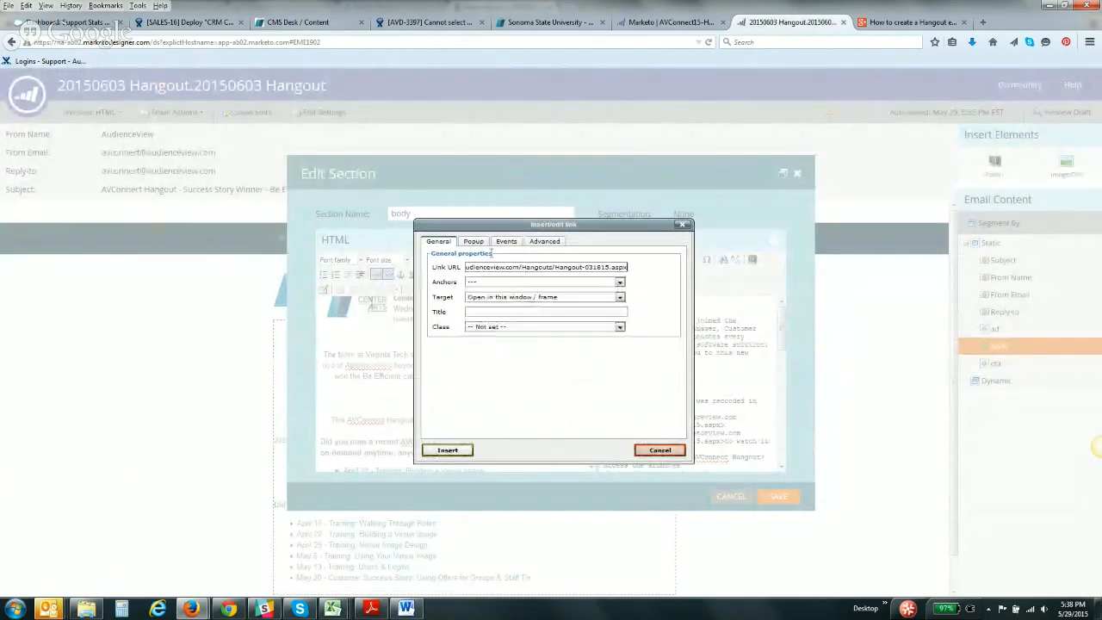
triple_click(630, 266)
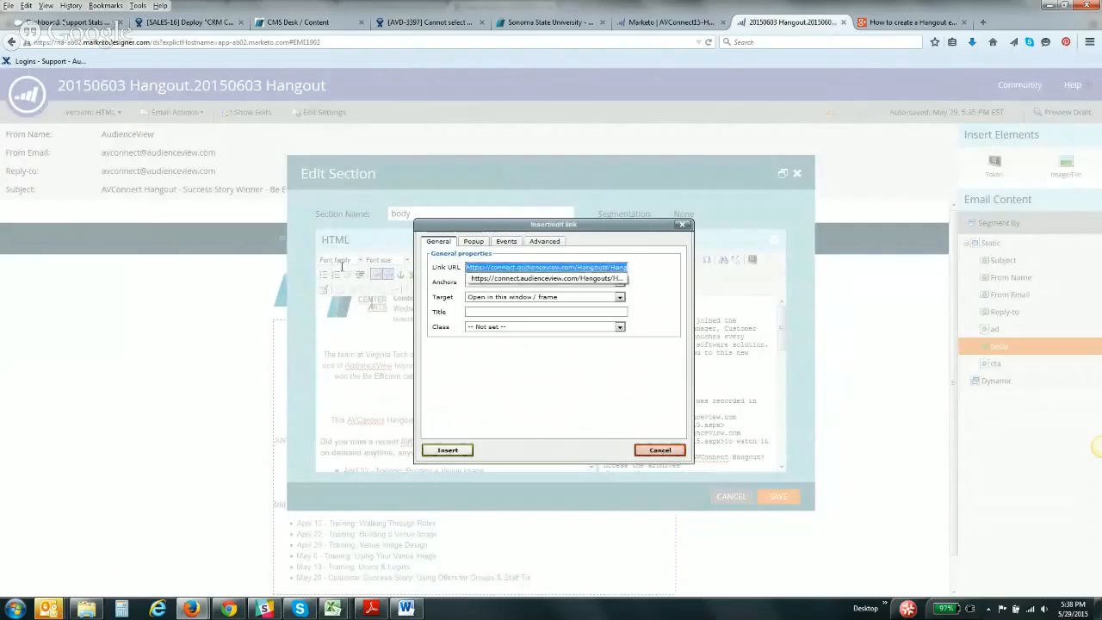
click(657, 450)
Step: Link the title of the May 27 archive item to the copied Hangouts URL, changing its ending to Hangout-052715.aspx
scroll(465, 387, down, 3)
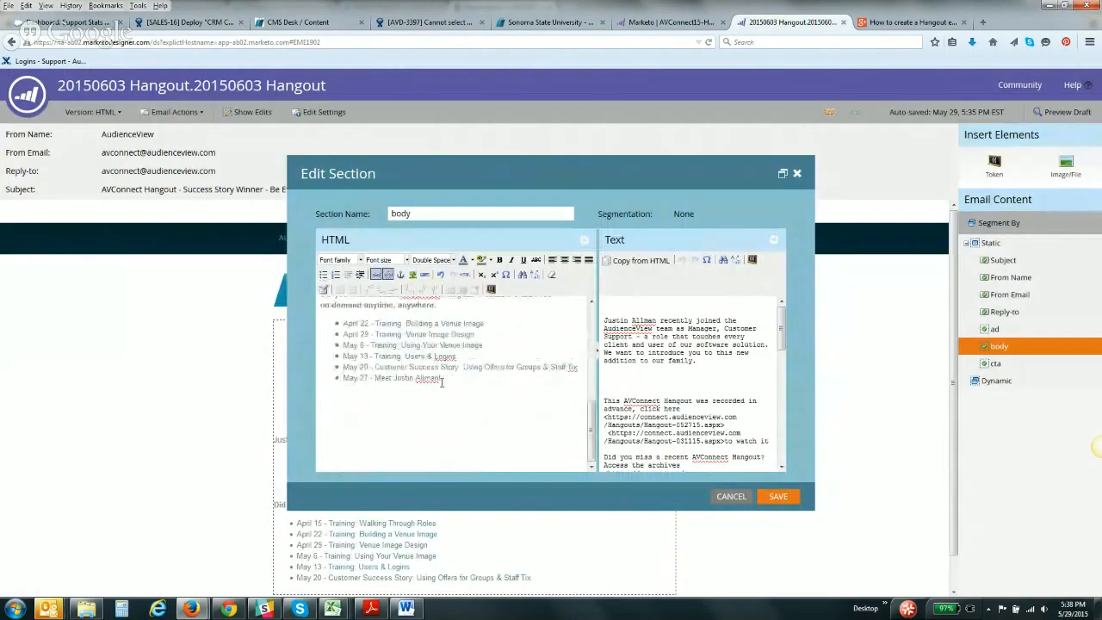
drag(442, 382, 385, 379)
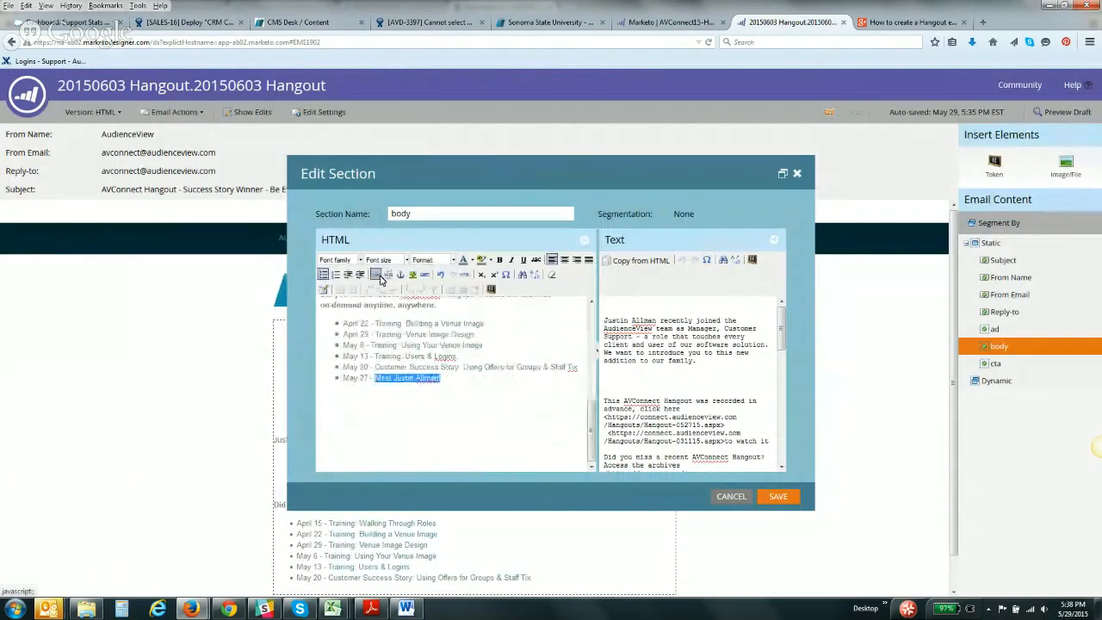
click(376, 274)
click(530, 268)
key(ctrl+v)
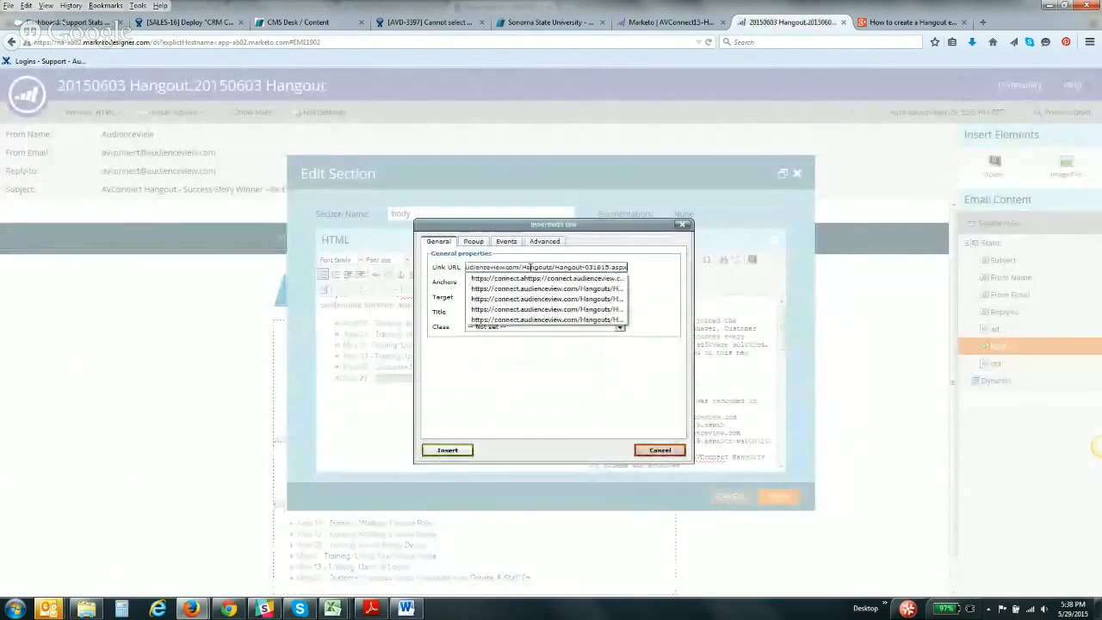
click(612, 268)
key(Left)
key(Left)
key(BackSpace)
key(BackSpace)
key(BackSpace)
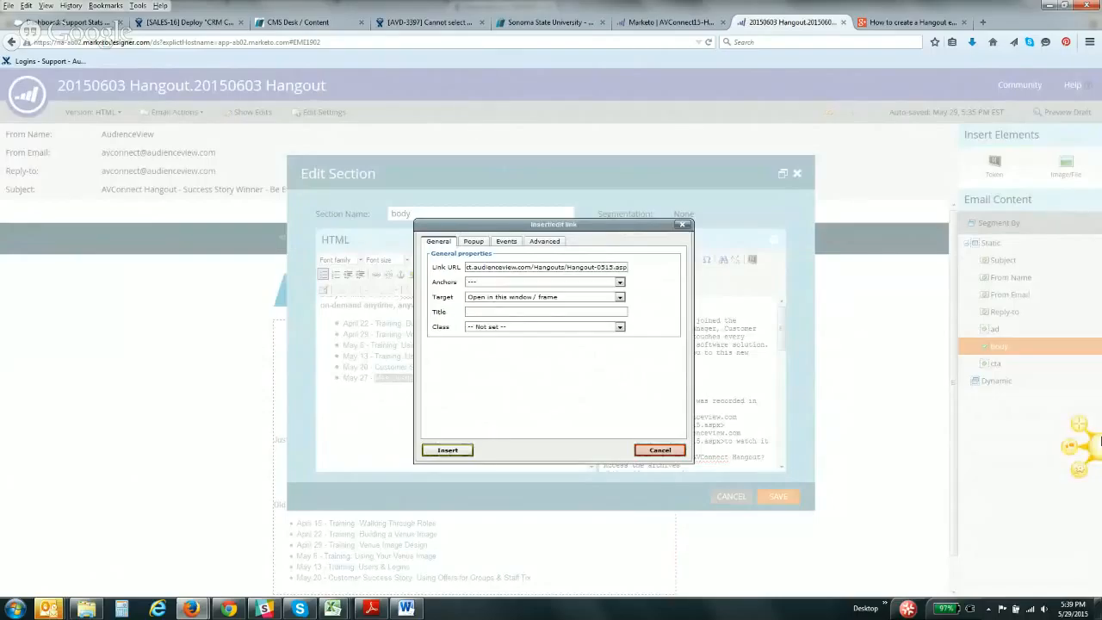
text(527)
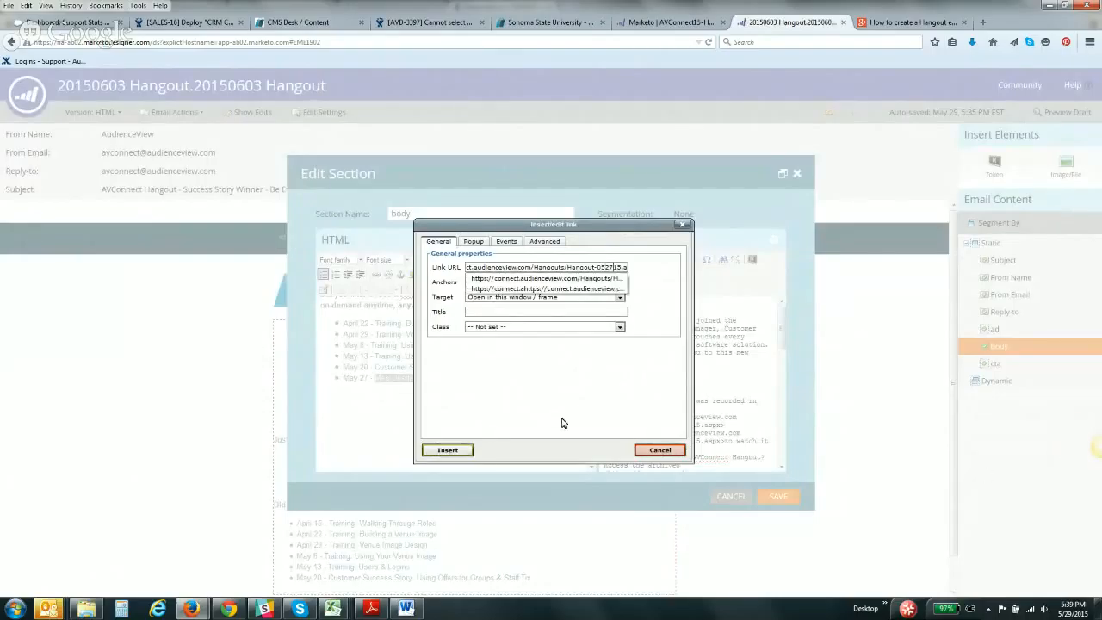
click(456, 450)
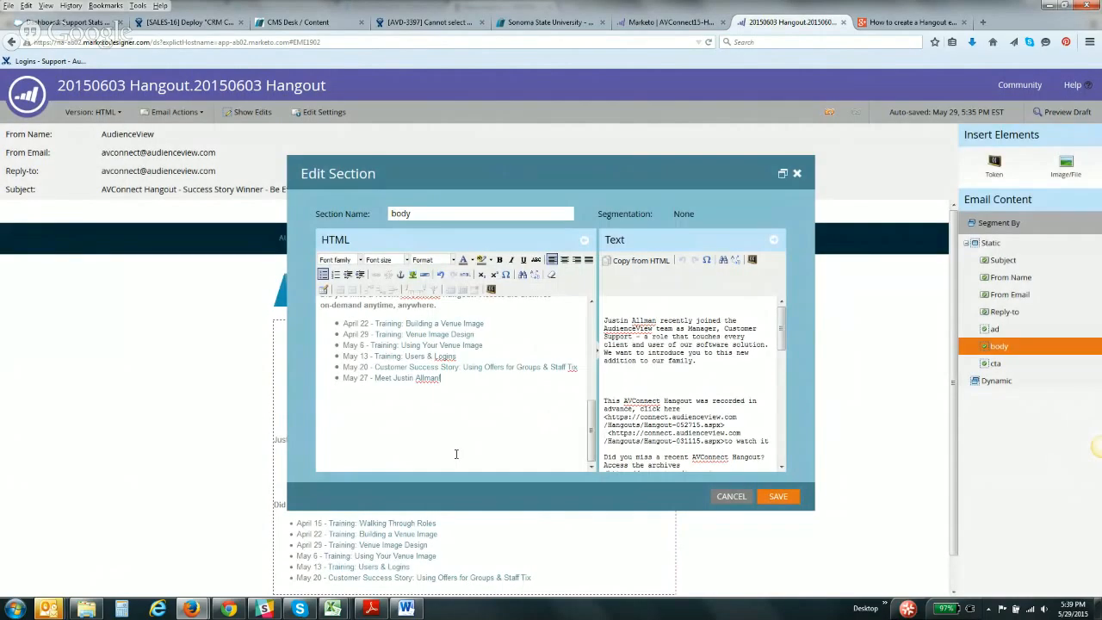
Step: Review the edited body, replace its text version with a copy of the HTML content and save the section
scroll(590, 301, up, 5)
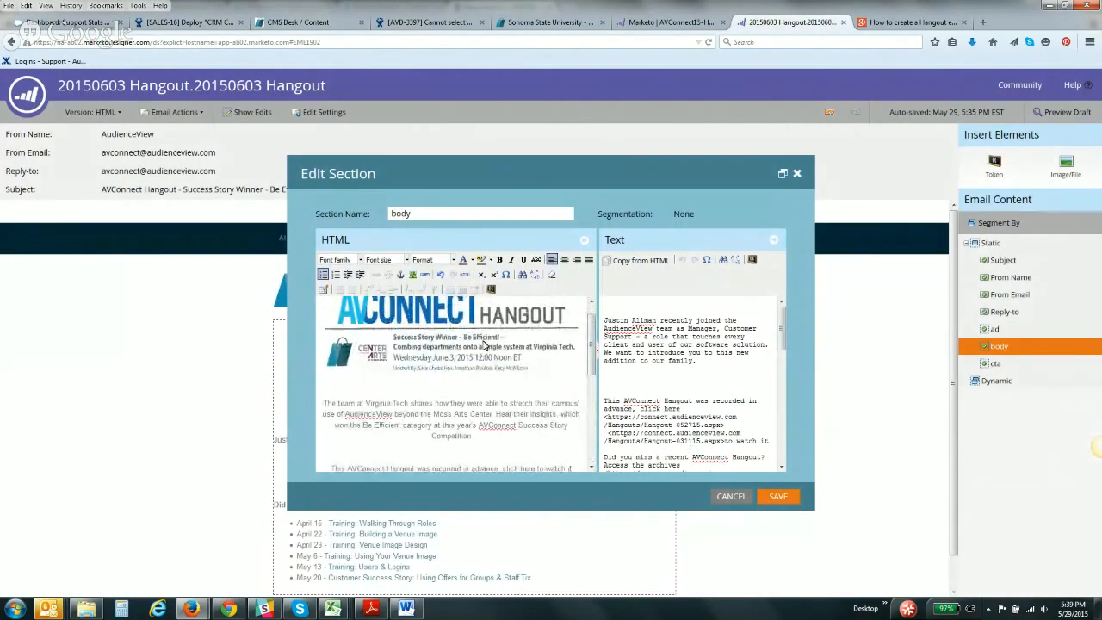
scroll(422, 353, down, 2)
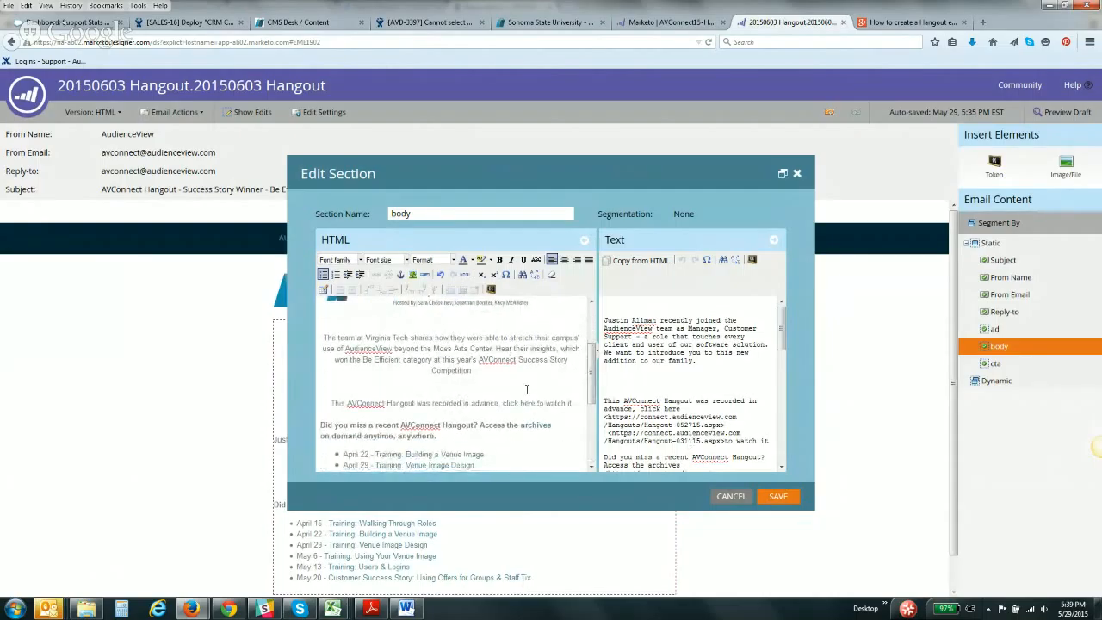
scroll(505, 402, down, 4)
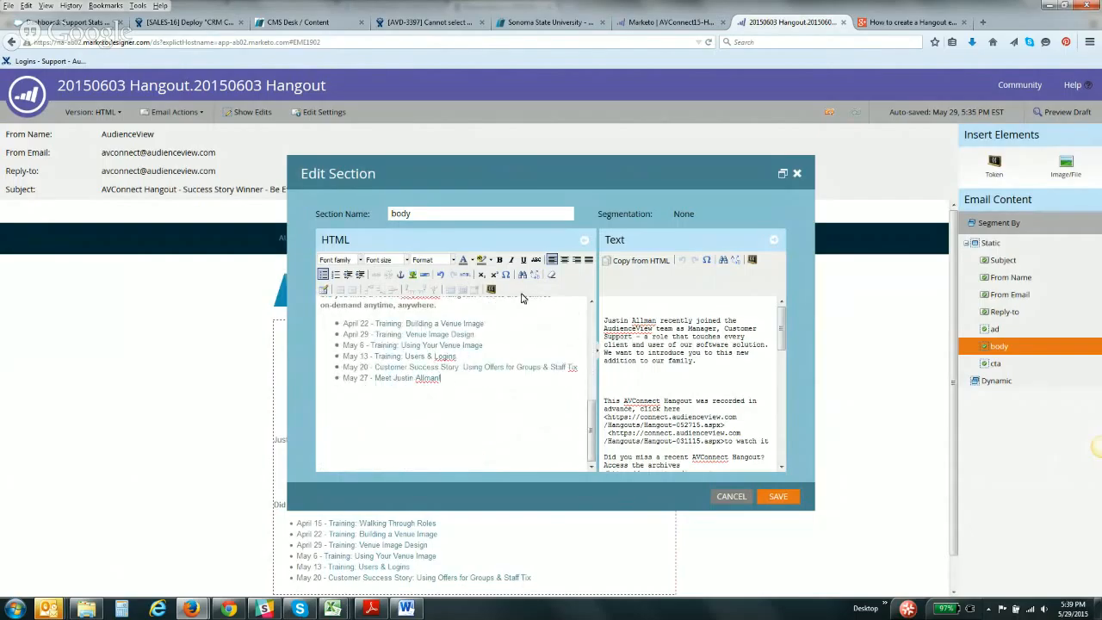
scroll(521, 298, up, 8)
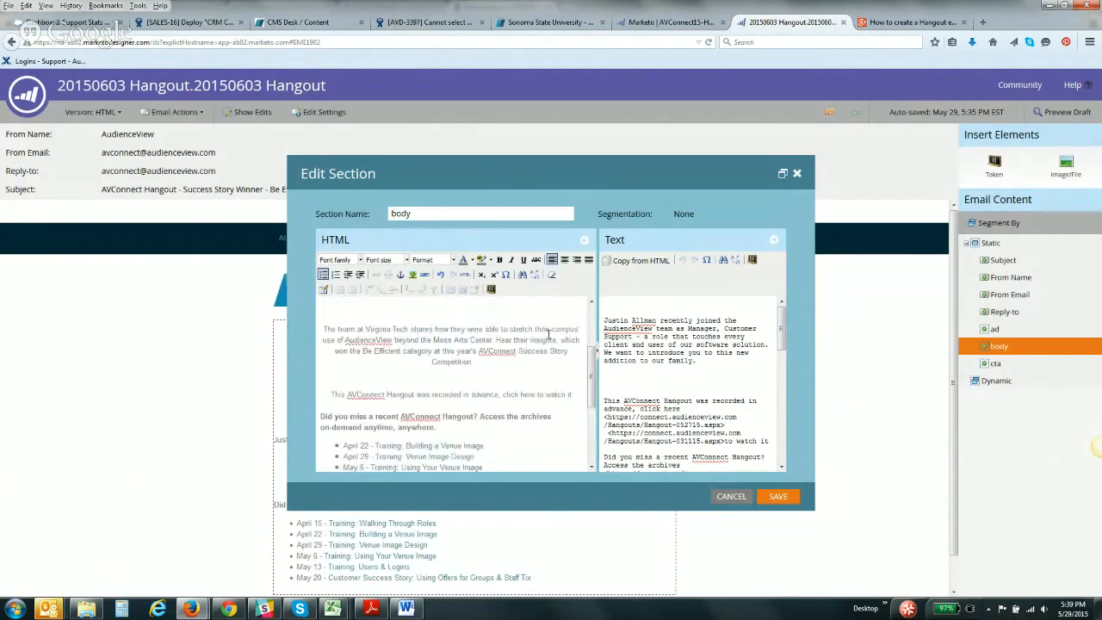
click(636, 261)
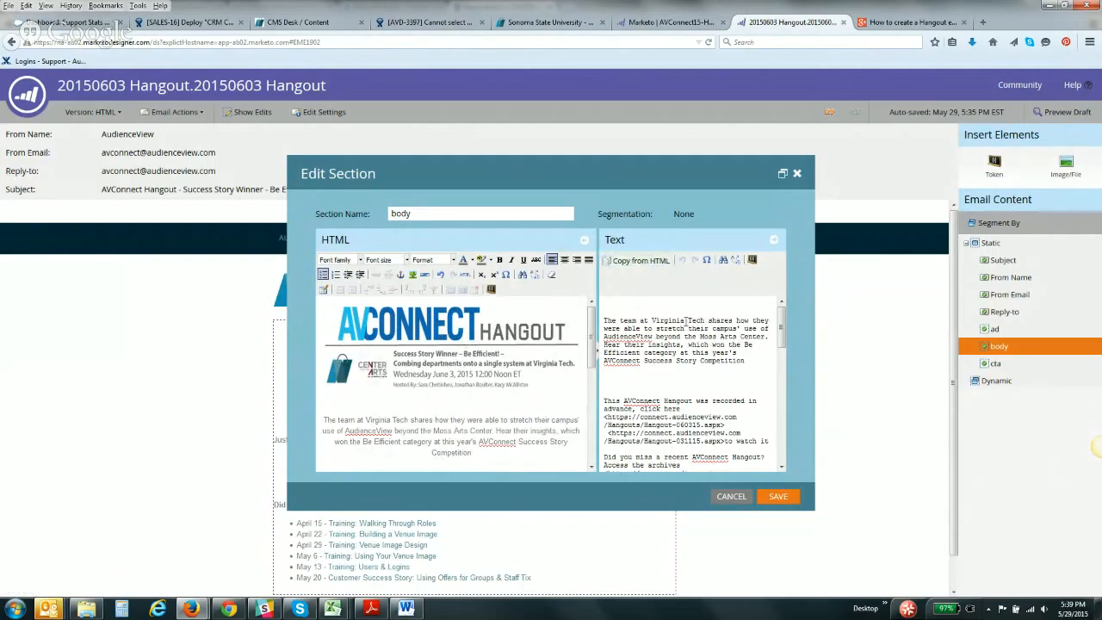
click(779, 497)
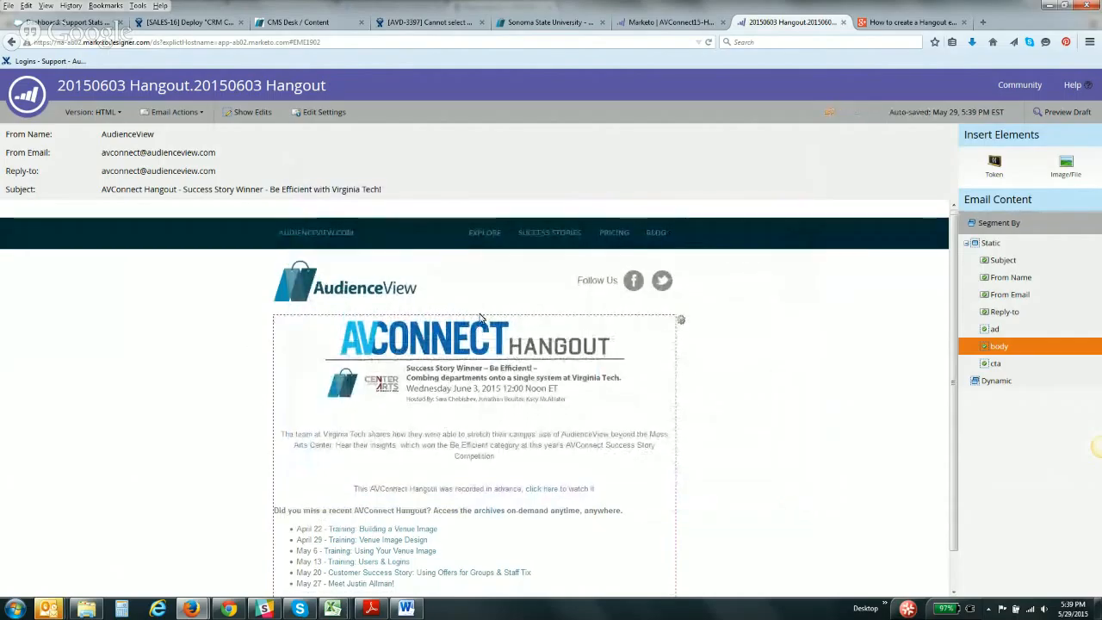
Step: Check the updated email and send a sample of it to the recipient's e-mail address
scroll(482, 319, down, 1)
scroll(485, 319, up, 1)
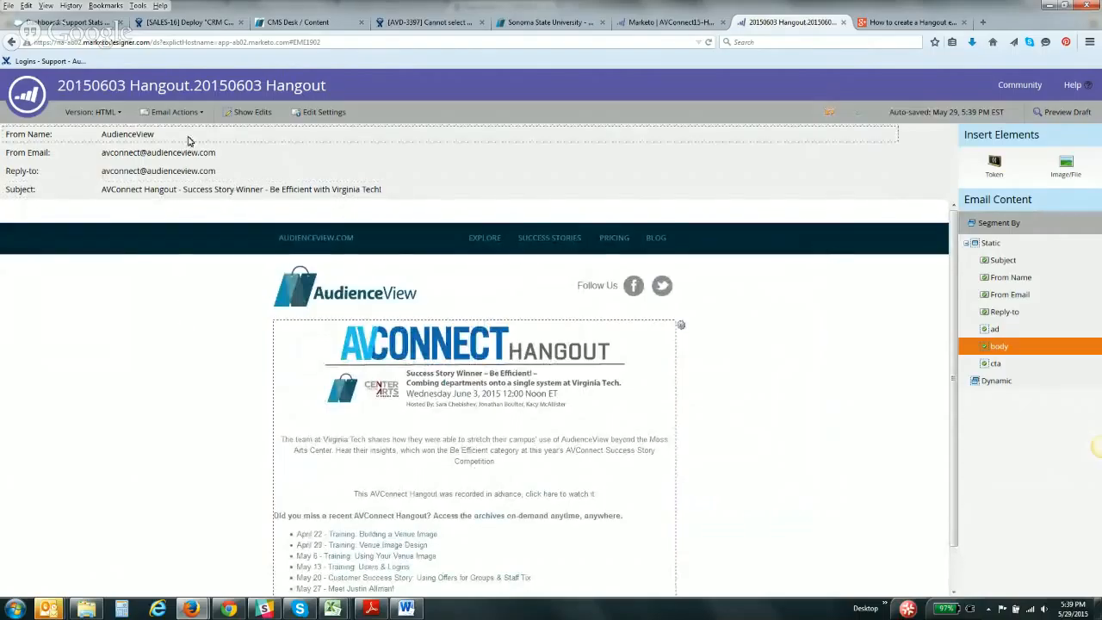
click(174, 112)
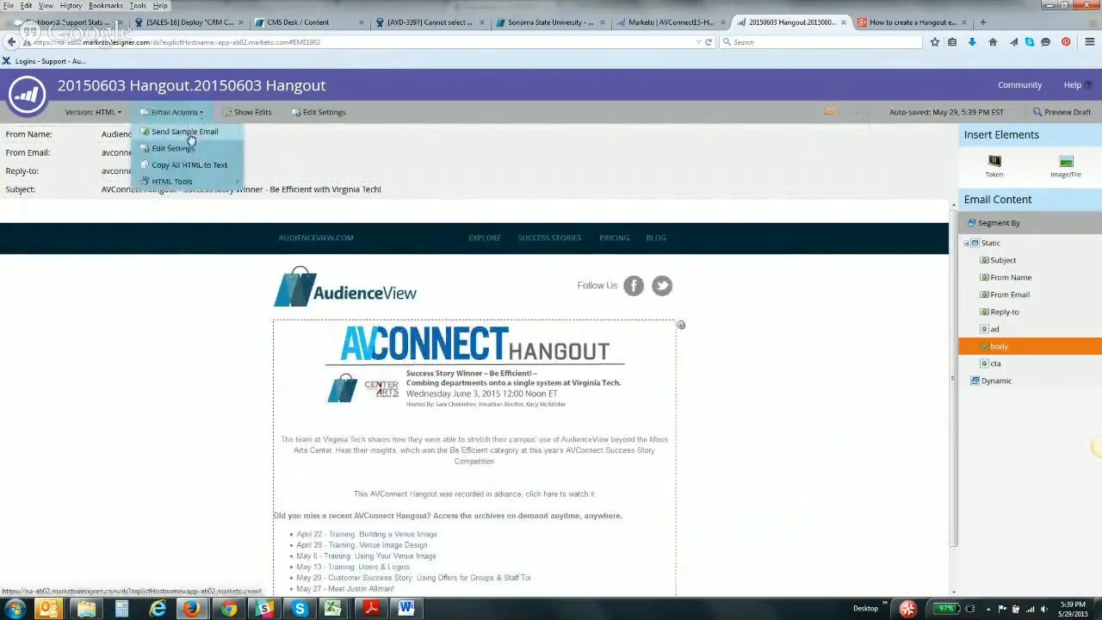
click(189, 133)
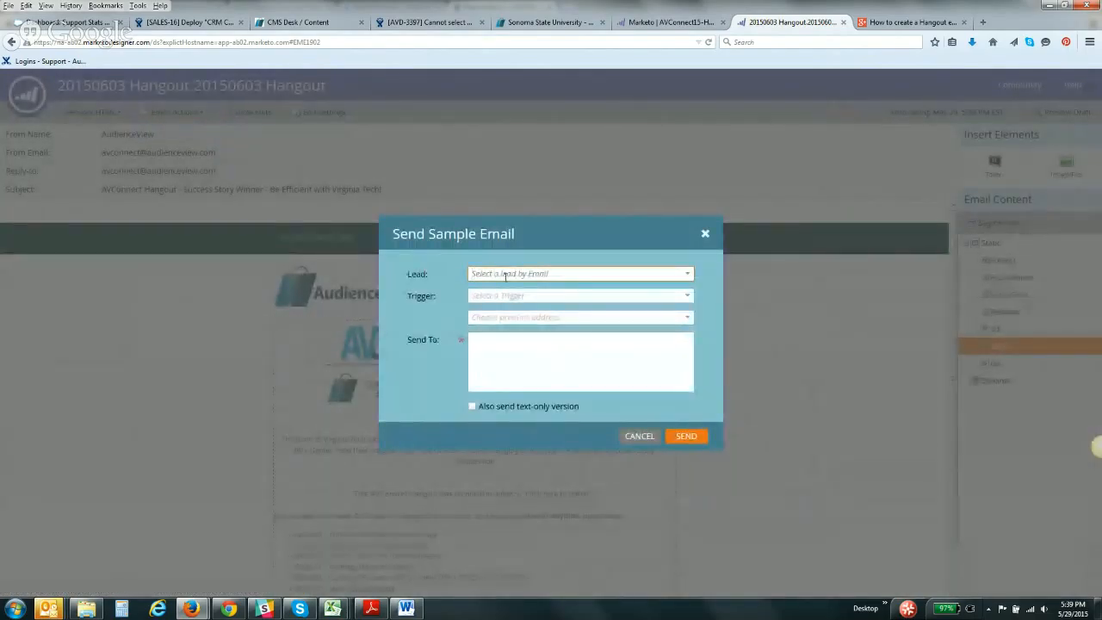
click(506, 359)
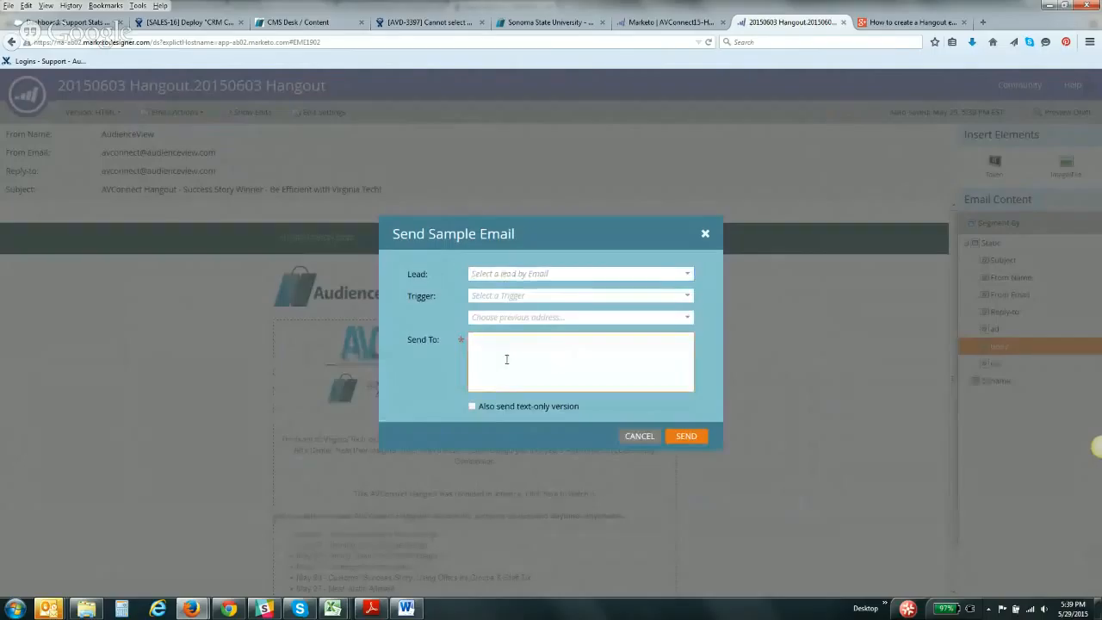
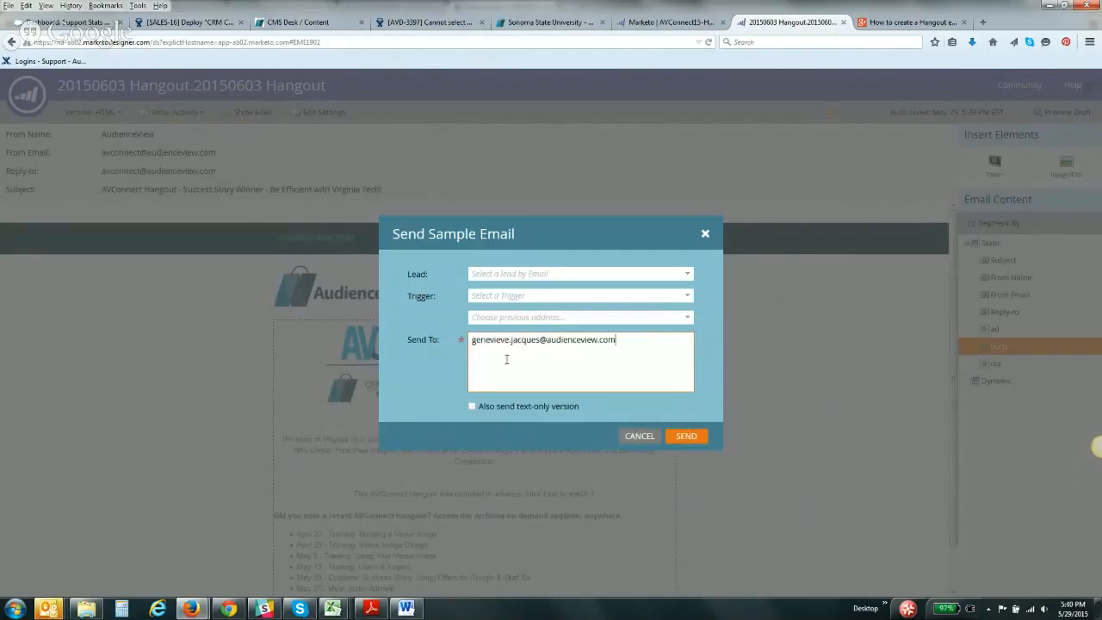
click(678, 441)
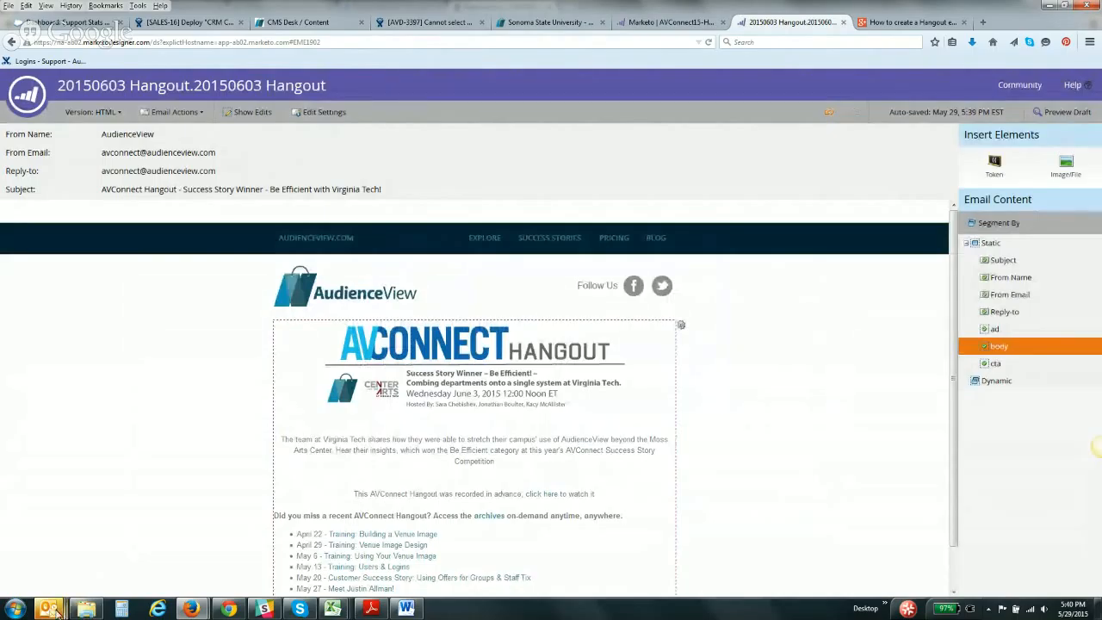
Step: Switch to Outlook, open the AVConnect Hangout test email, download its pictures and check the layout down to the archive list
mouse_move(49, 608)
click(69, 551)
scroll(297, 155, up, 10)
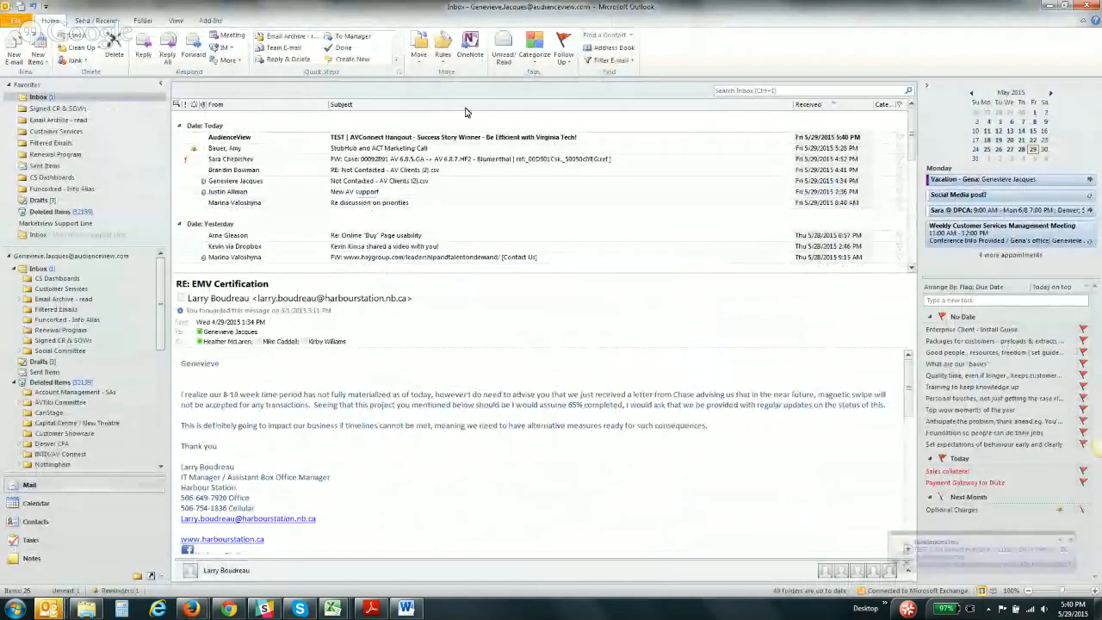
click(462, 137)
double_click(462, 137)
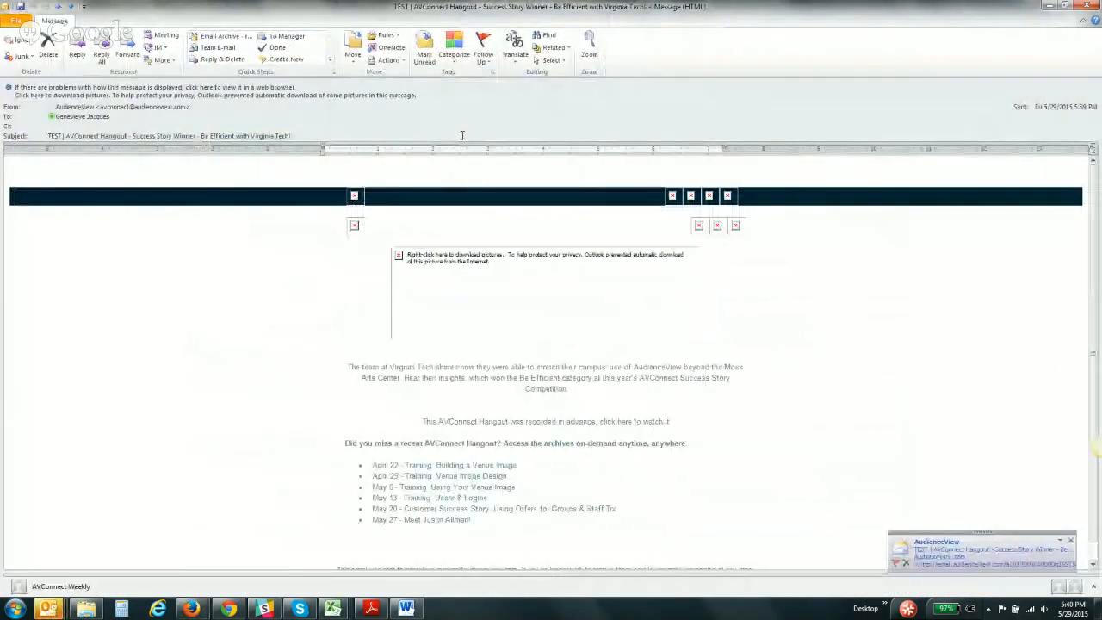
click(144, 96)
click(146, 102)
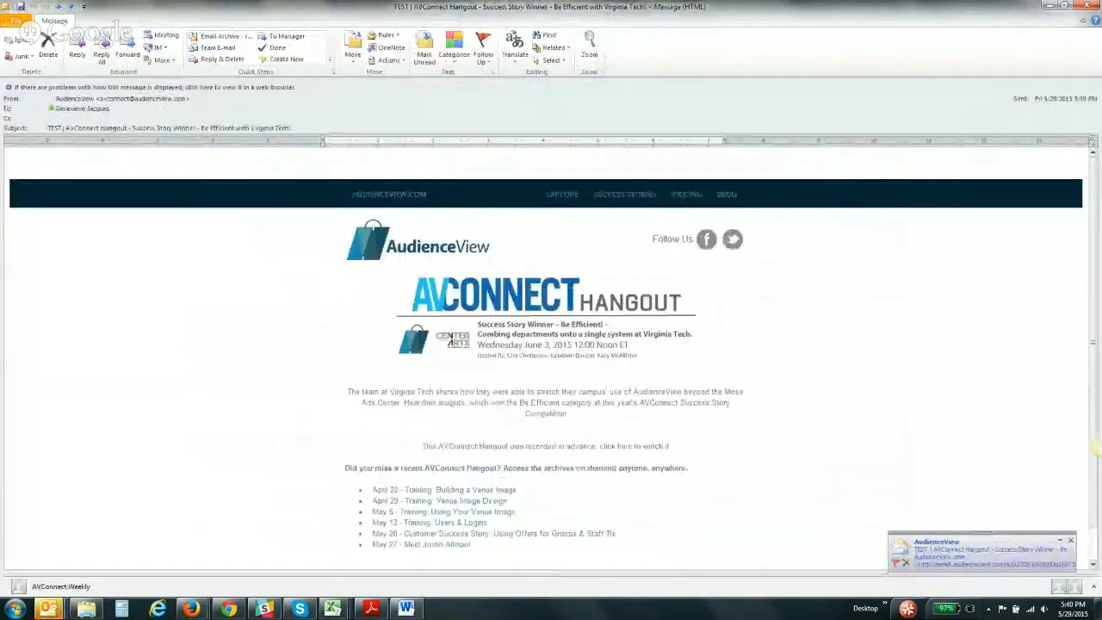
scroll(675, 420, down, 1)
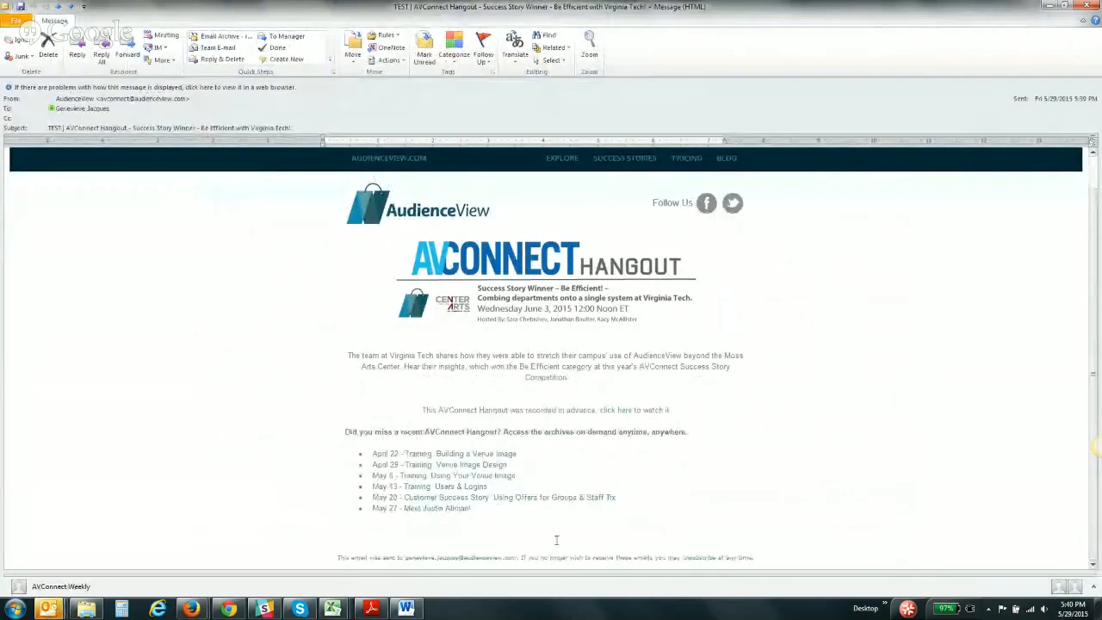
Step: Open the test email's "click here" link and examine the Hangout-060315 page, including its banner, text and video
click(617, 412)
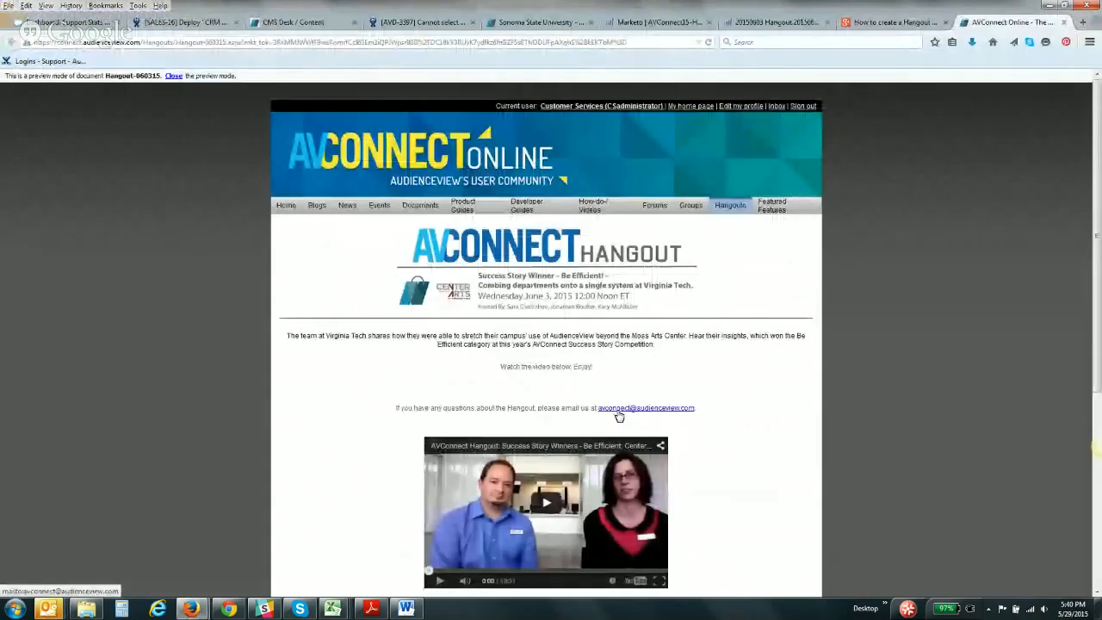
scroll(547, 261, down, 4)
scroll(548, 263, down, 2)
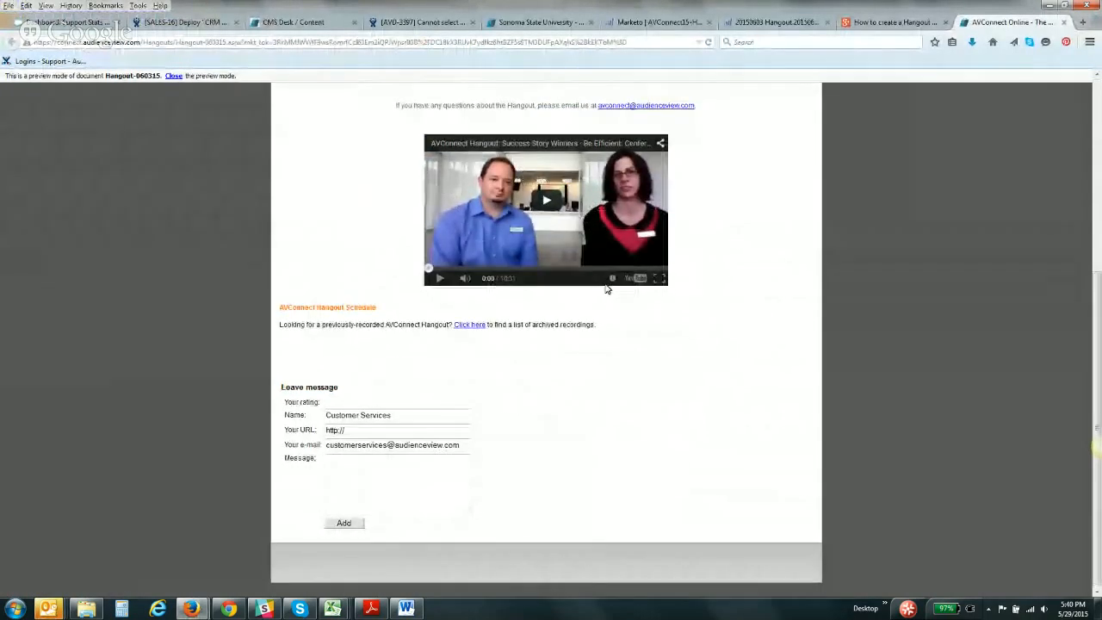
scroll(608, 290, up, 6)
click(777, 22)
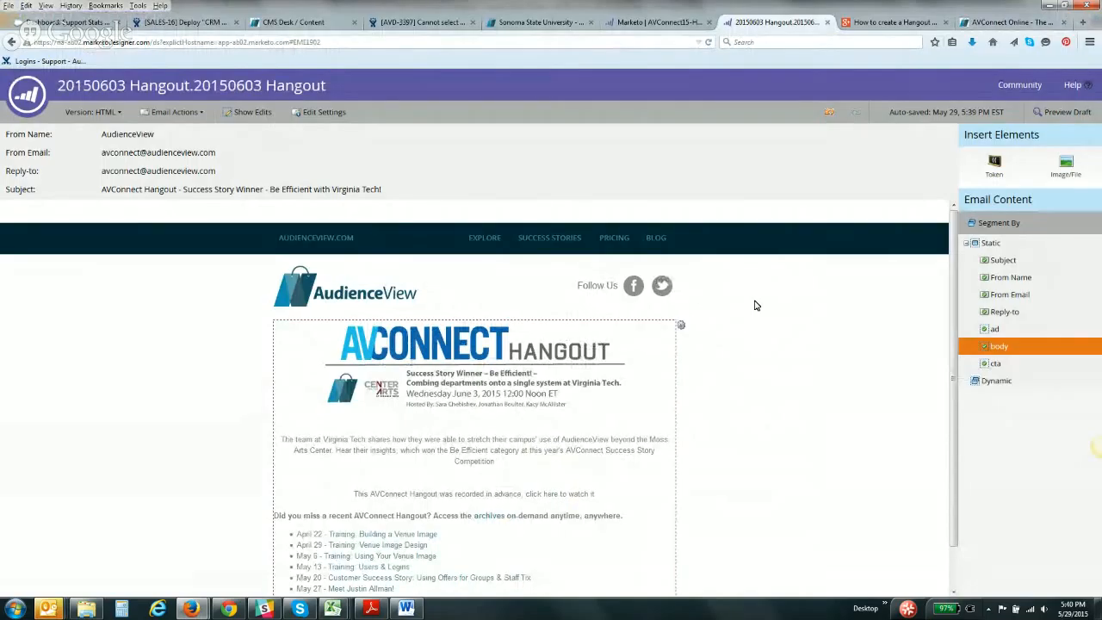
click(202, 116)
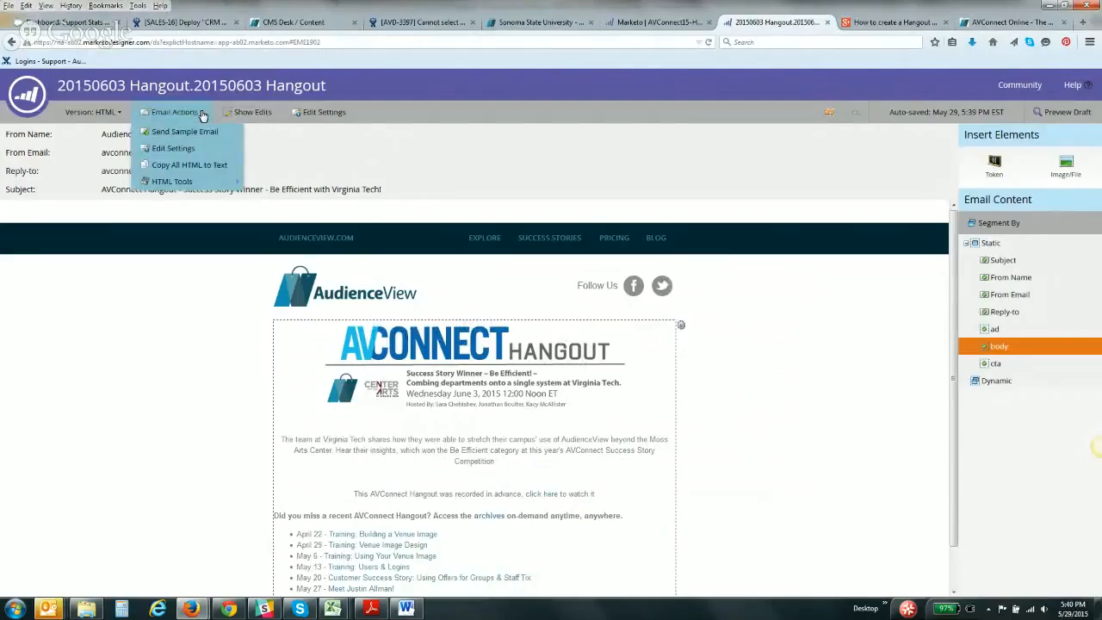
click(203, 114)
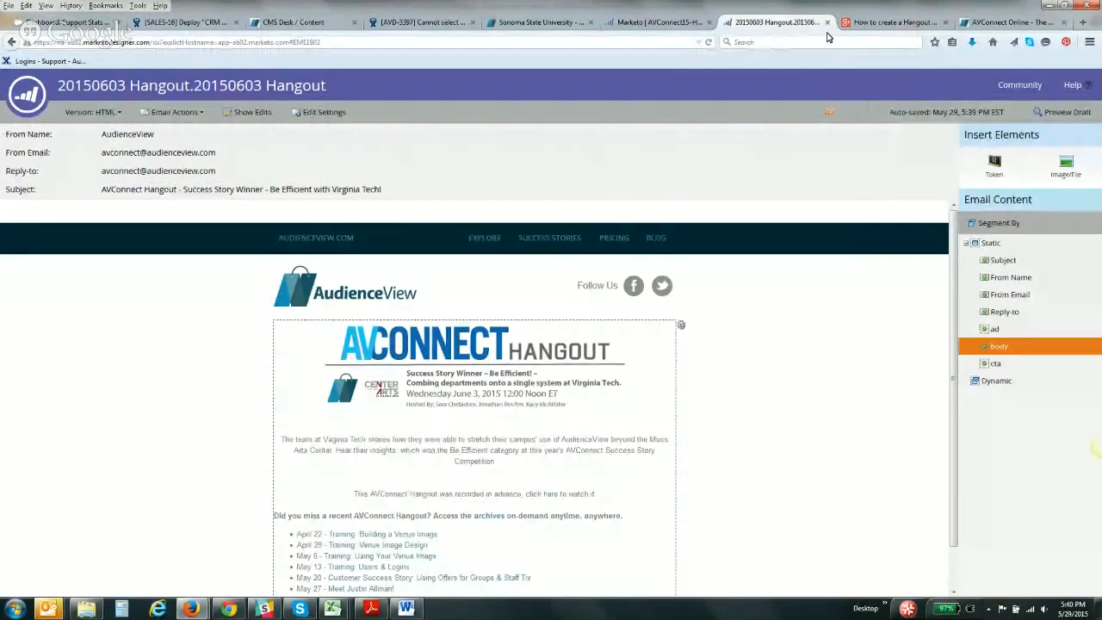
Step: In Marketing Activities, open the 20150603 Hangout email inside the program of the same name in the 2015 Hangout emails folder
click(630, 26)
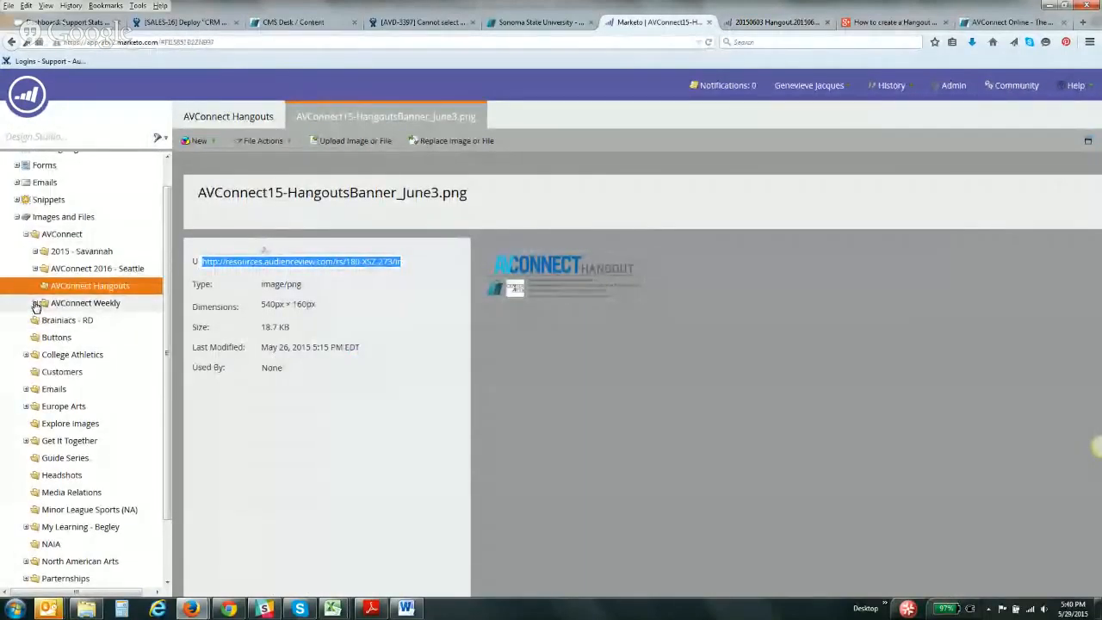
click(14, 105)
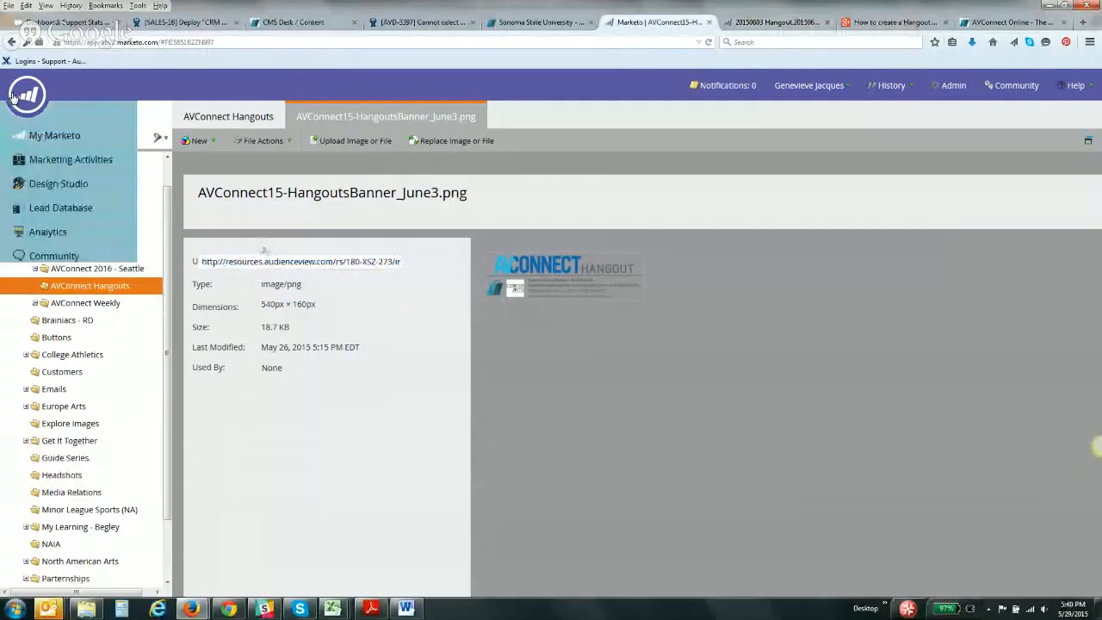
click(52, 158)
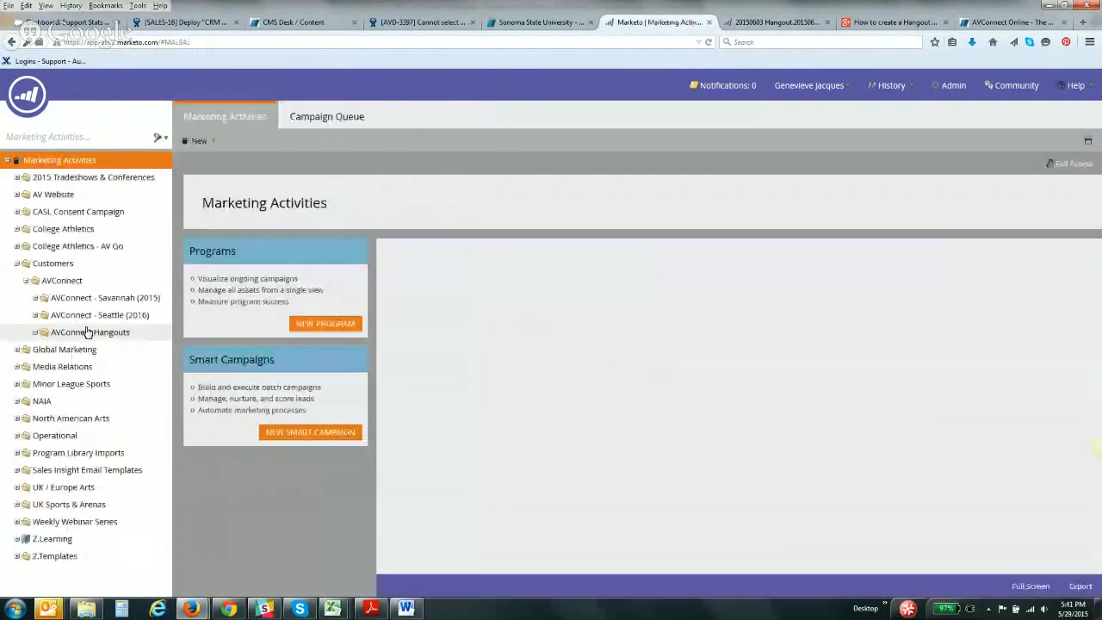
scroll(104, 311, down, 1)
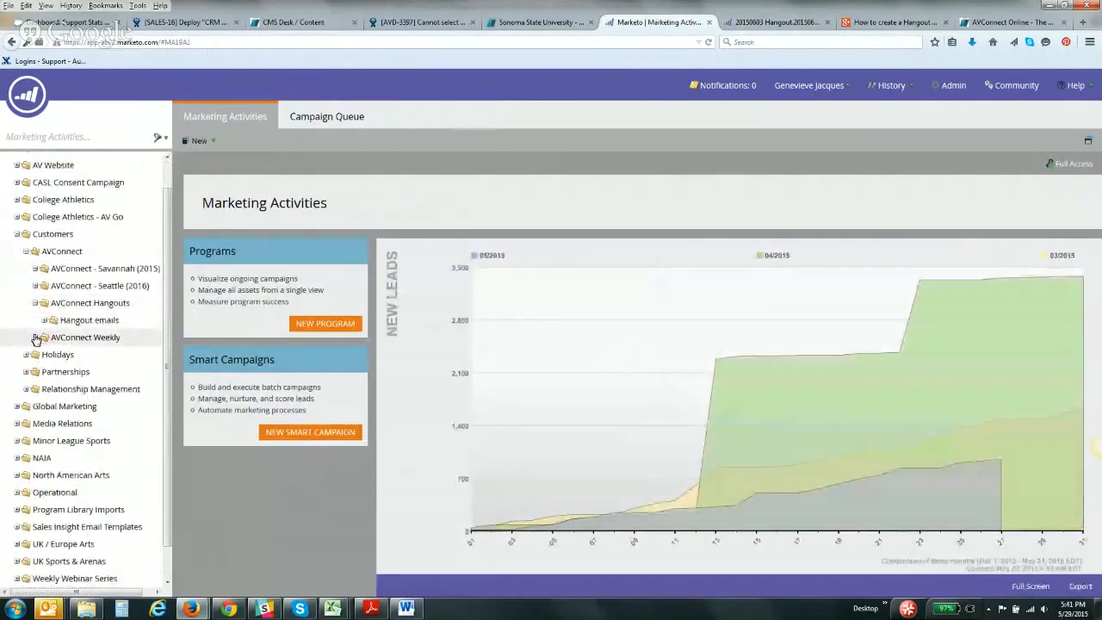
click(44, 319)
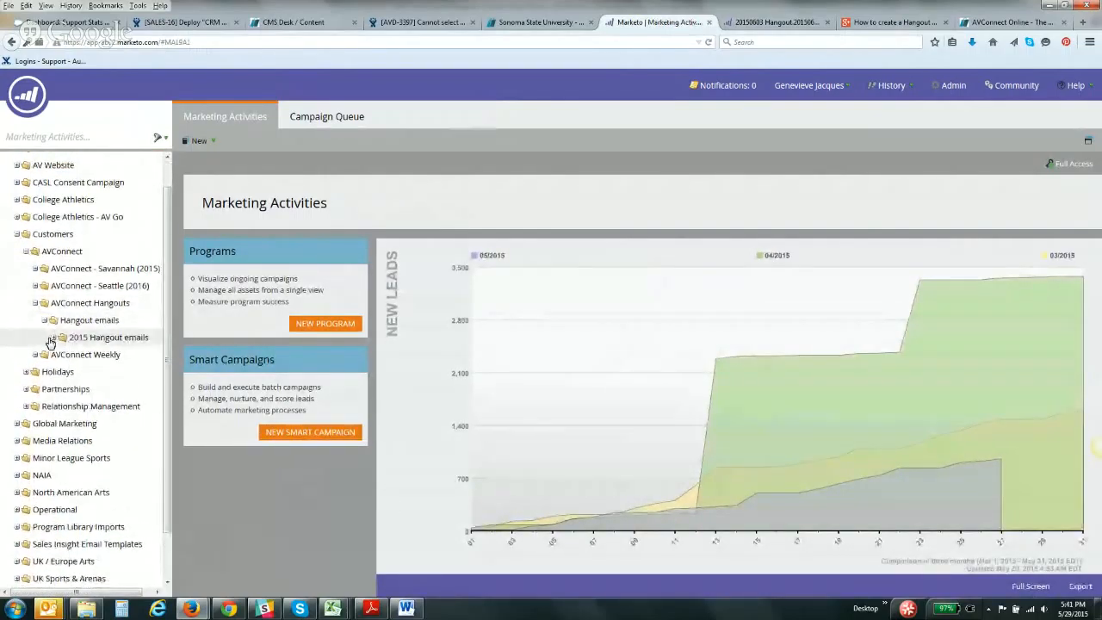
click(51, 339)
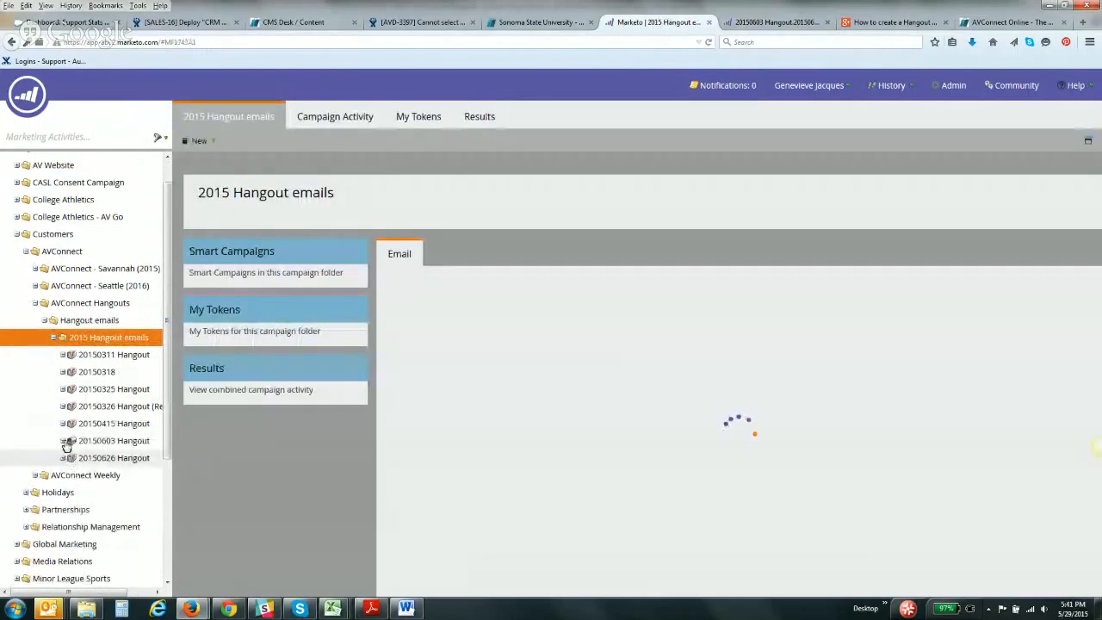
click(64, 441)
scroll(99, 417, down, 1)
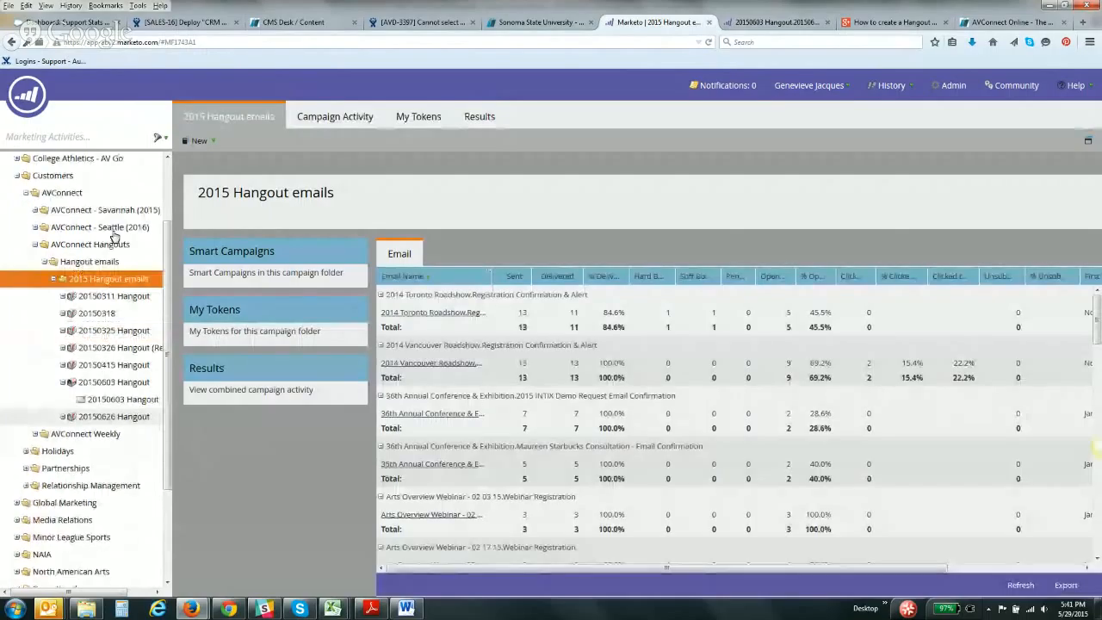
click(114, 403)
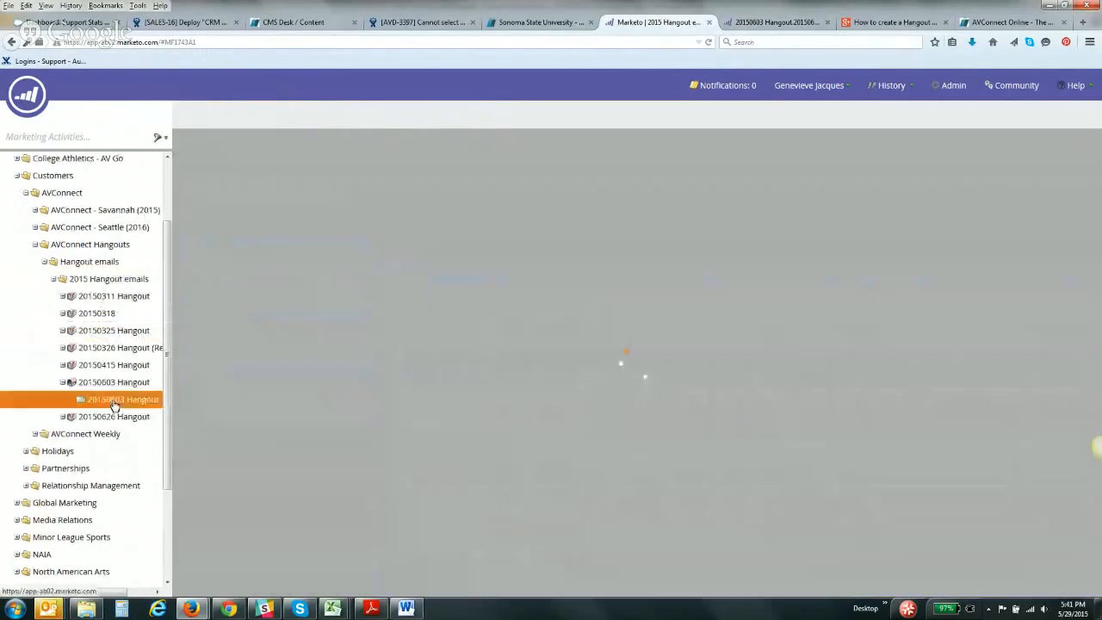
Step: Approve the 20150603 Hangout email draft
right_click(115, 402)
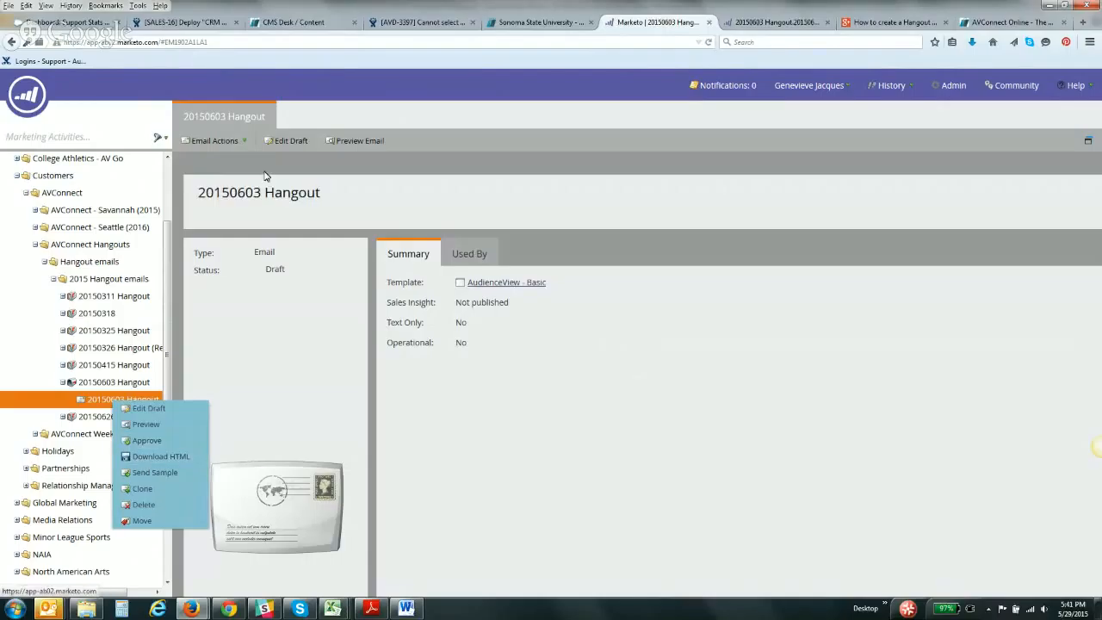
click(241, 140)
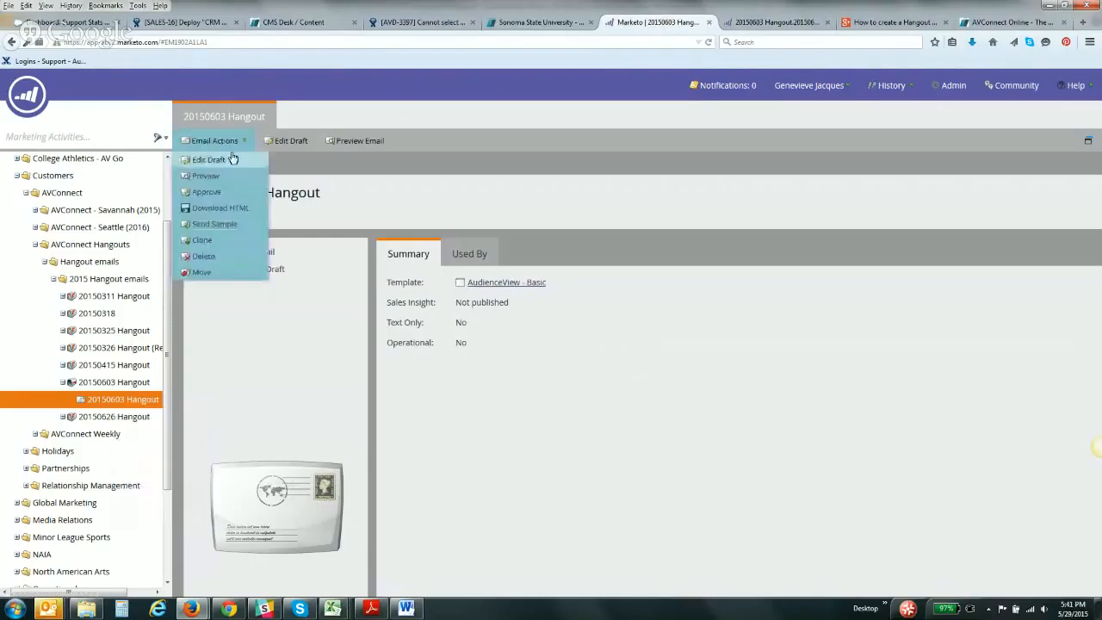
click(208, 192)
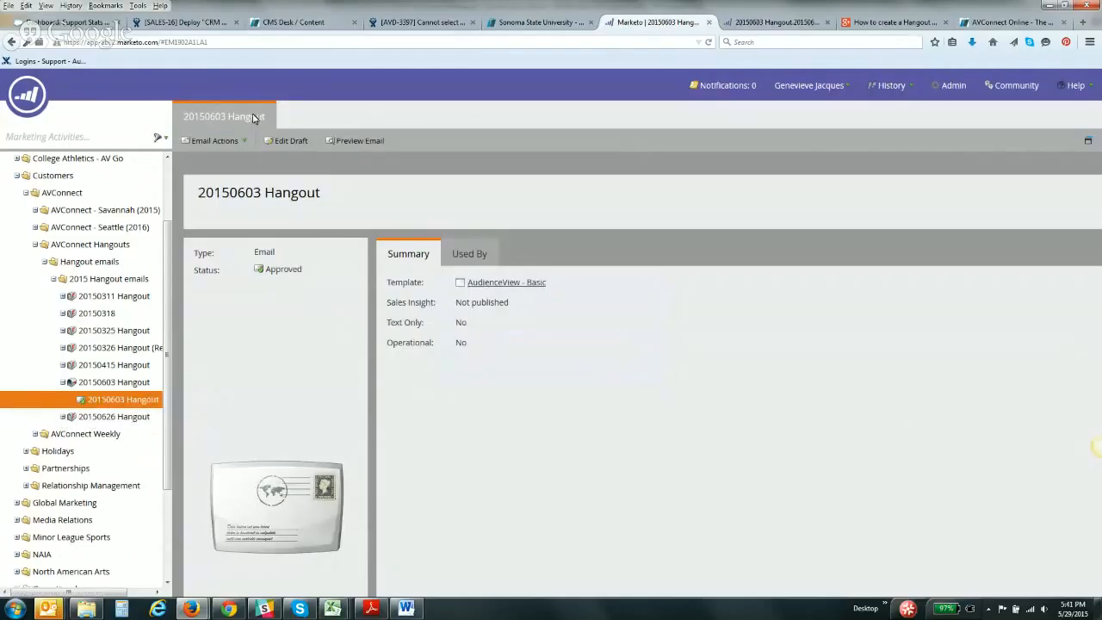
Step: Open the smart list of the 20150603 Hangout program and add the Type lead attribute filter
click(111, 387)
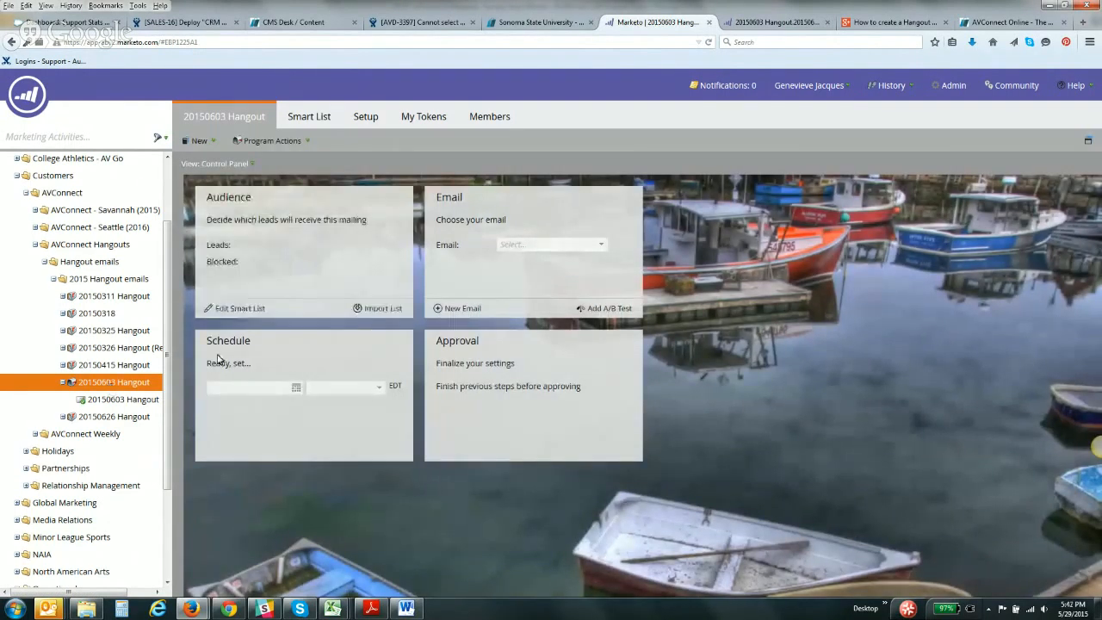
click(314, 118)
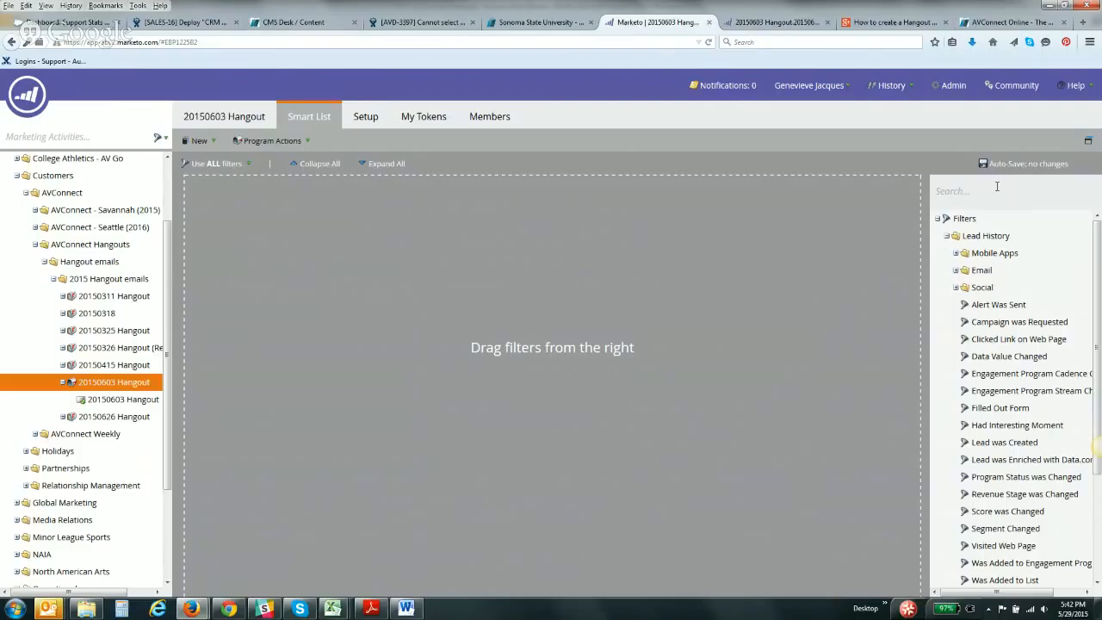
click(973, 191)
text(Type)
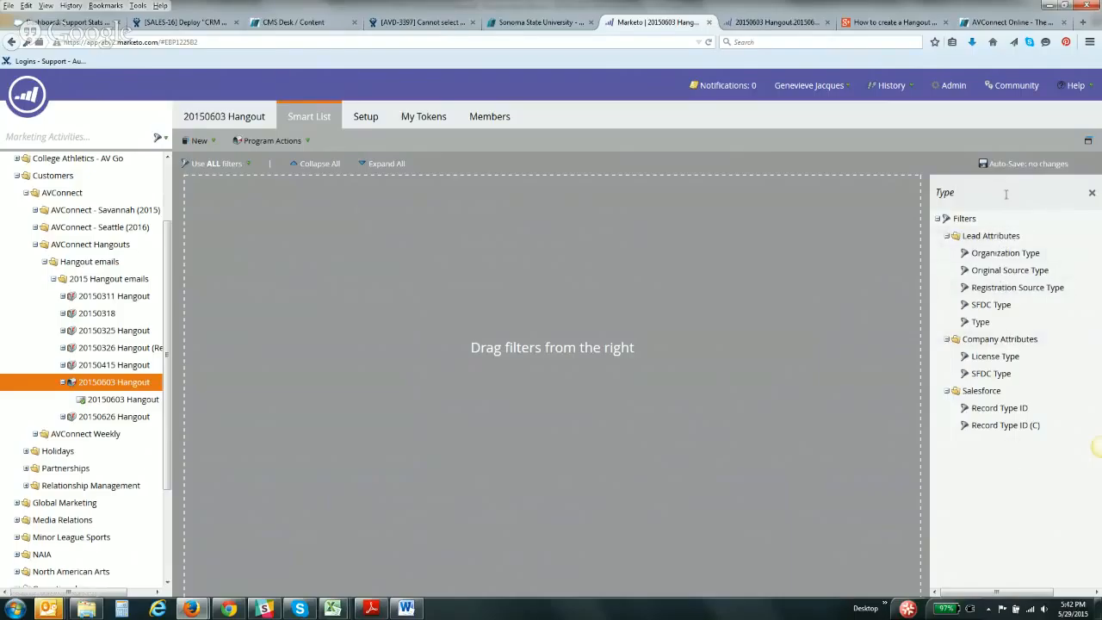
drag(989, 325, 192, 202)
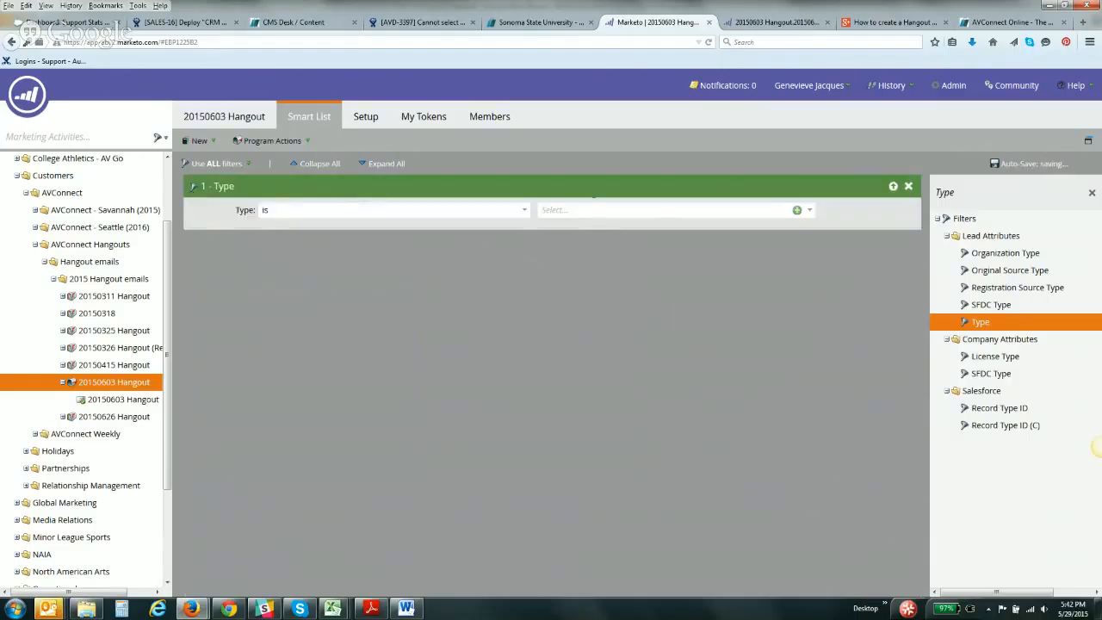
Step: Set the Type filter to Customer and its AVGO, AVPRO, Child, Marquee, Minor and Watchlist variants, leaving out Former Customer
click(649, 209)
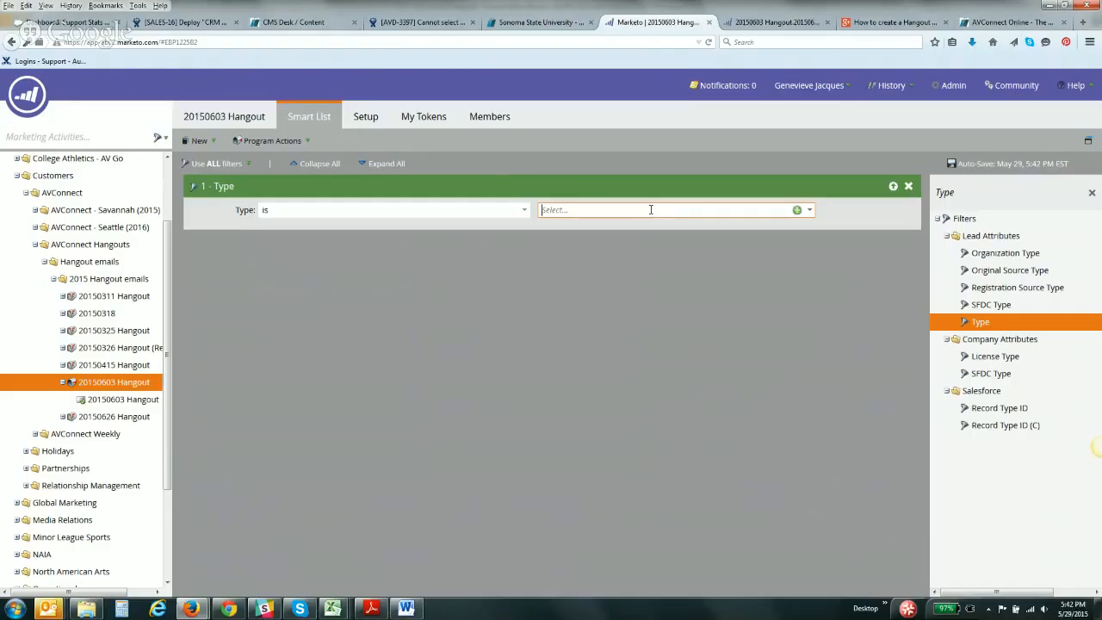
text(customer)
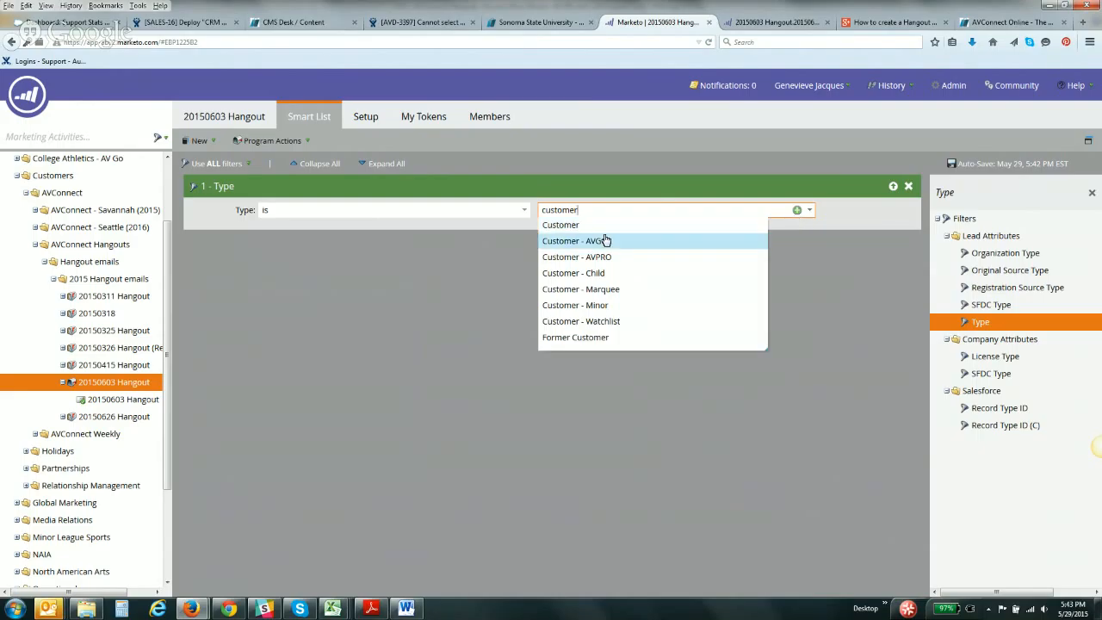
click(799, 210)
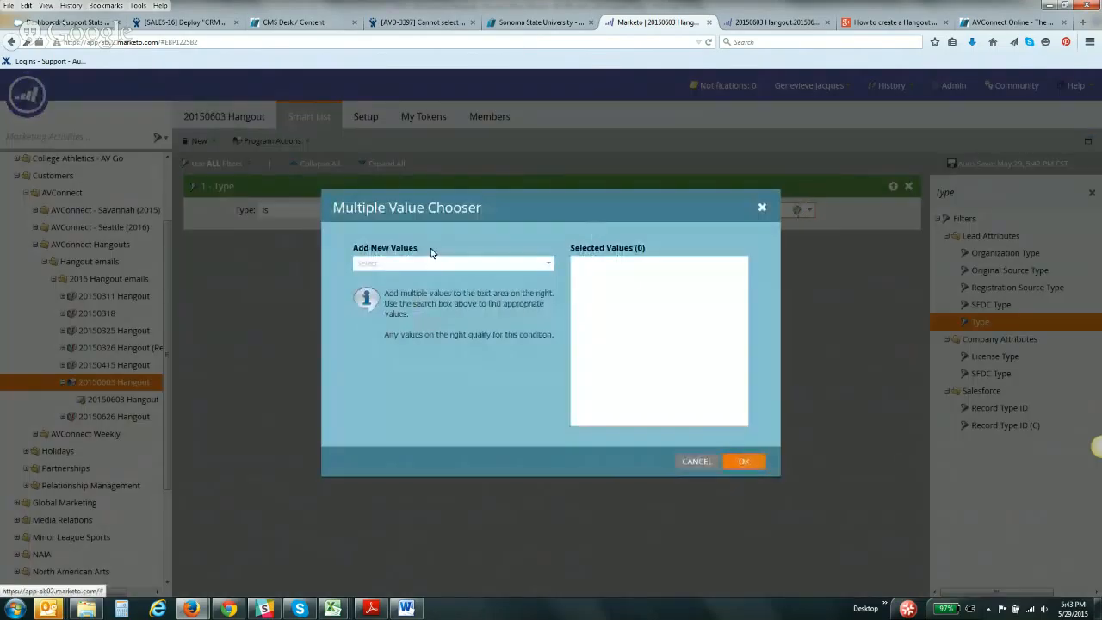
text(customer)
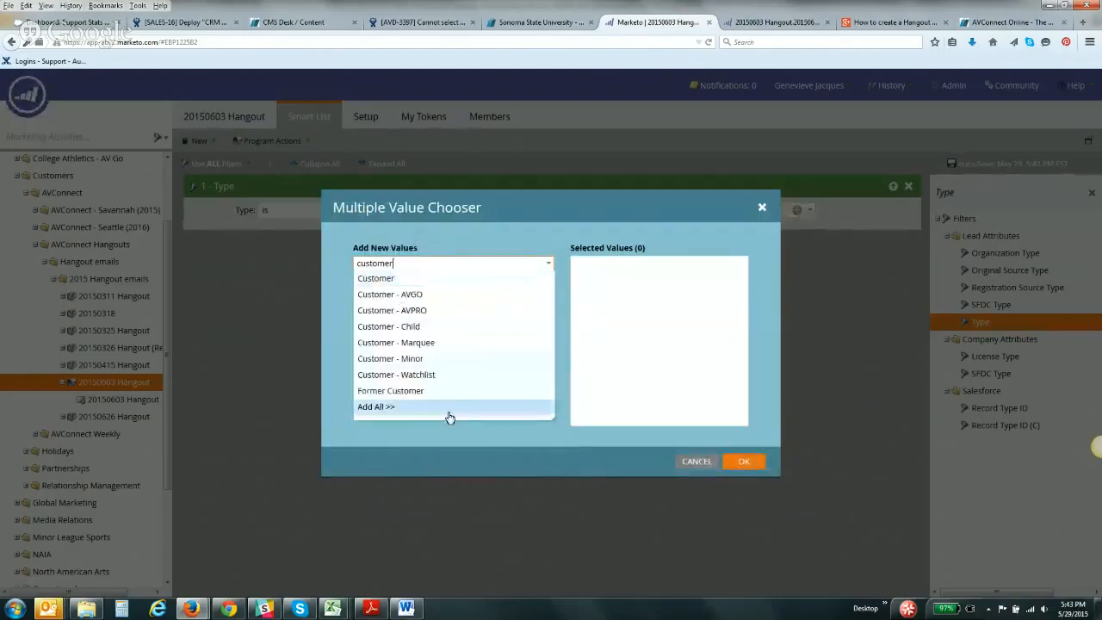
click(394, 410)
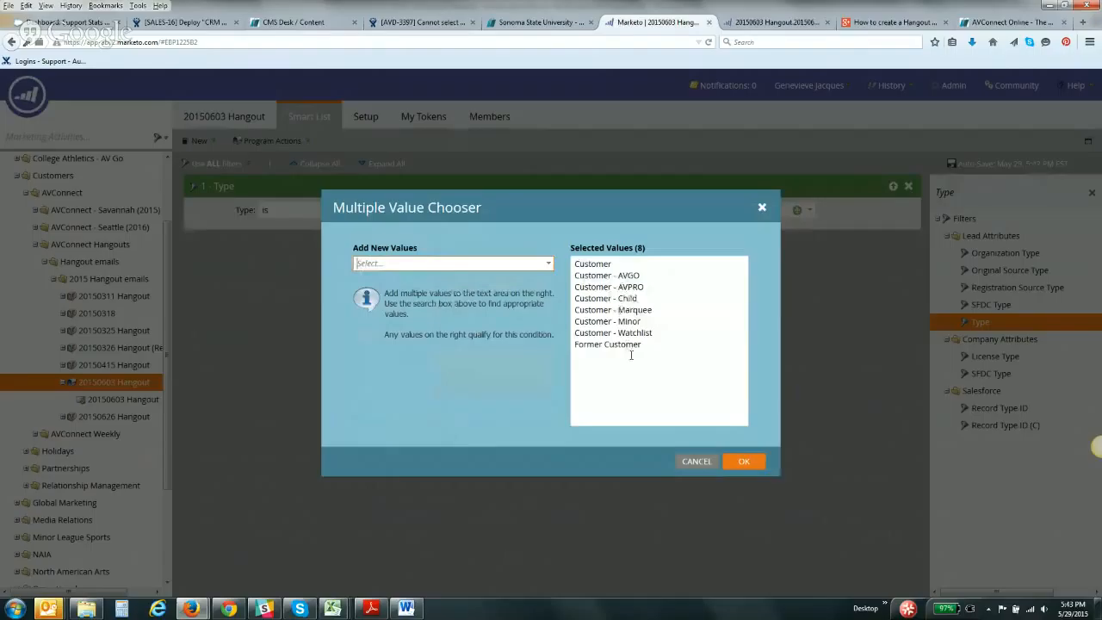
double_click(604, 345)
triple_click(604, 346)
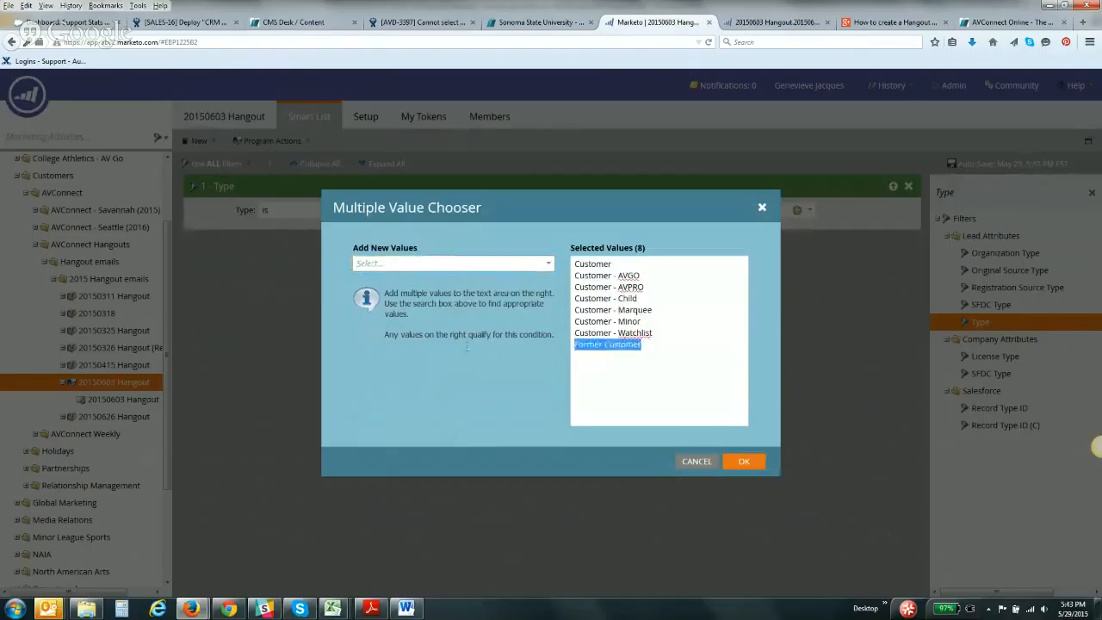
key(BackSpace)
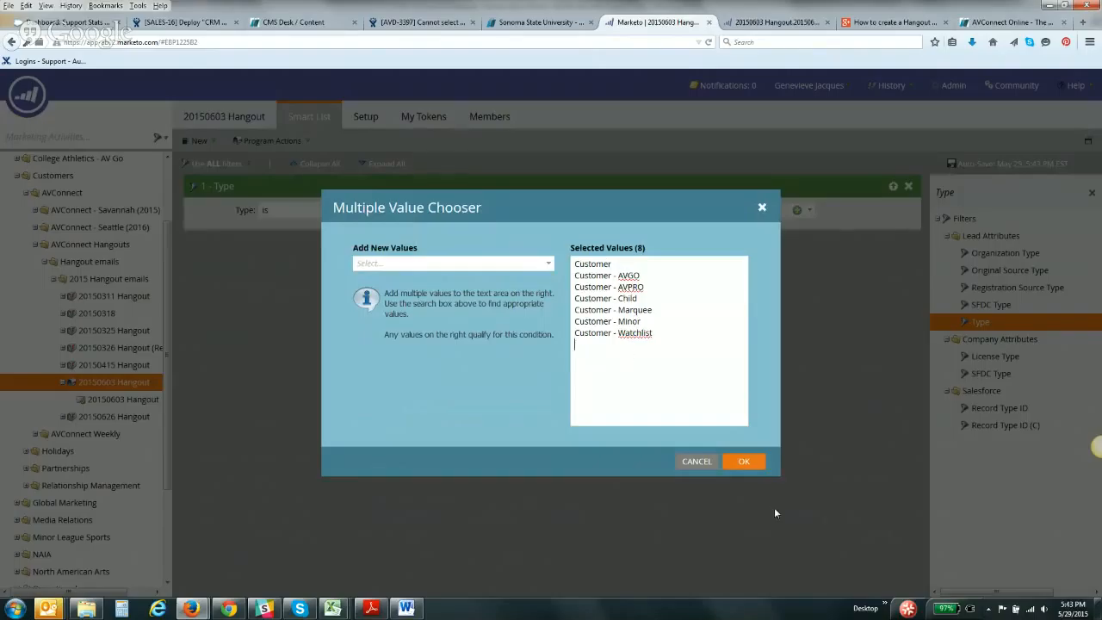
click(746, 462)
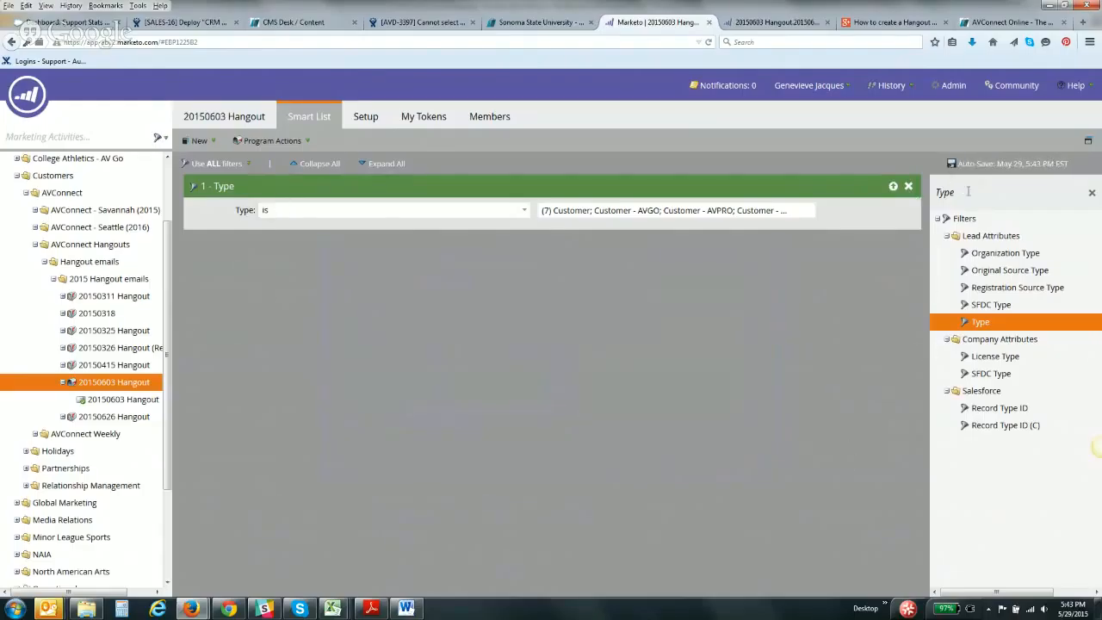
Step: Search the filters for "email" and add the Email Address lead attribute filter below the Type filter
click(1092, 193)
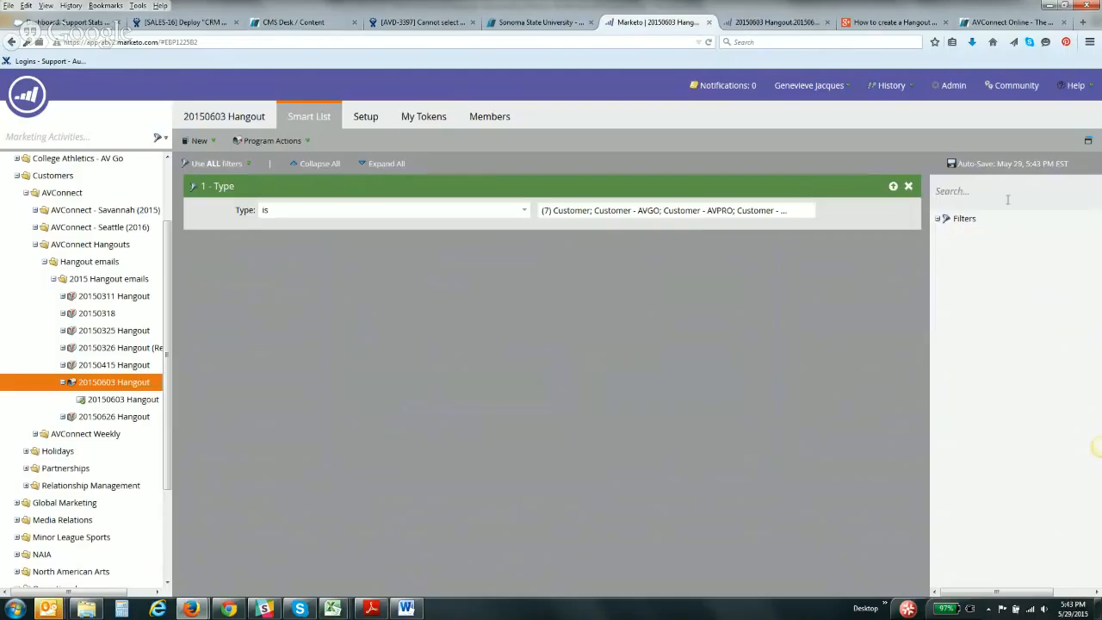
click(1007, 199)
text(email)
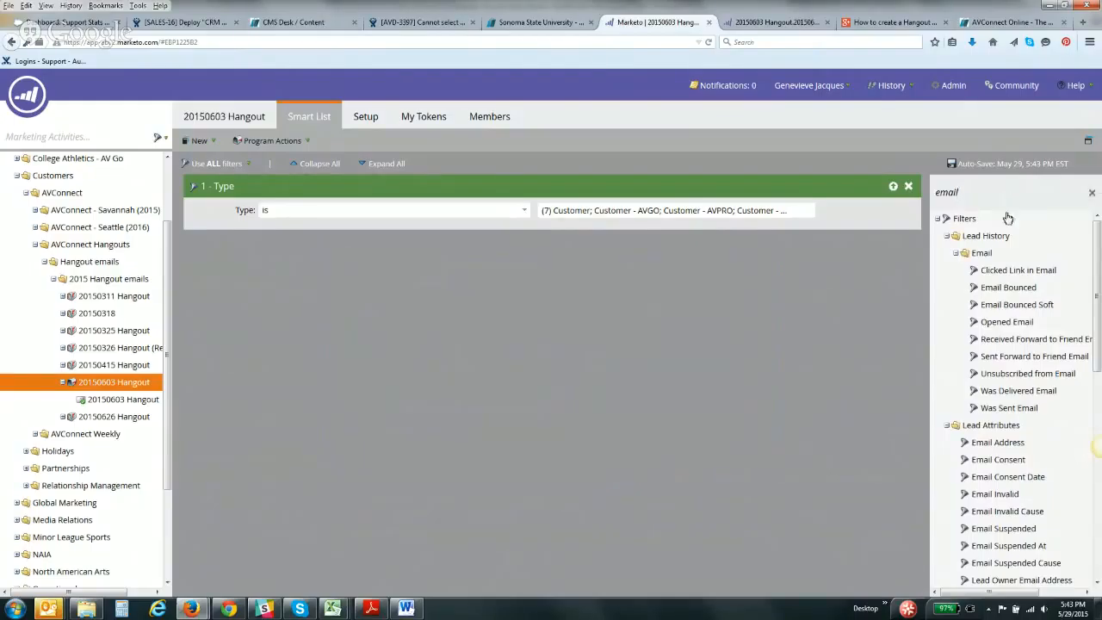
drag(981, 252, 349, 281)
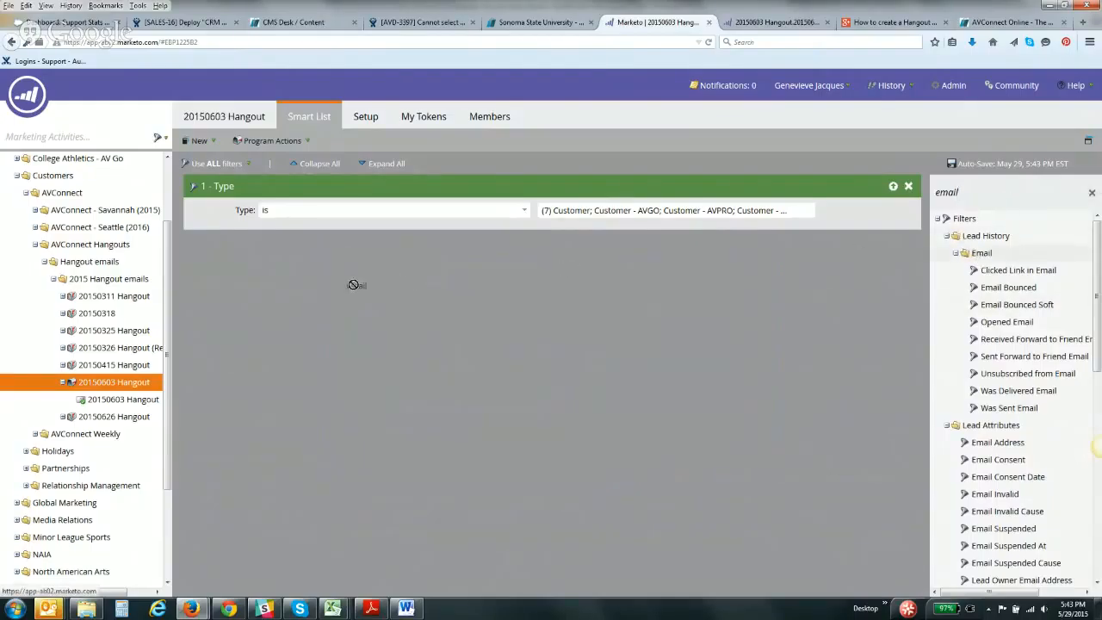
double_click(992, 196)
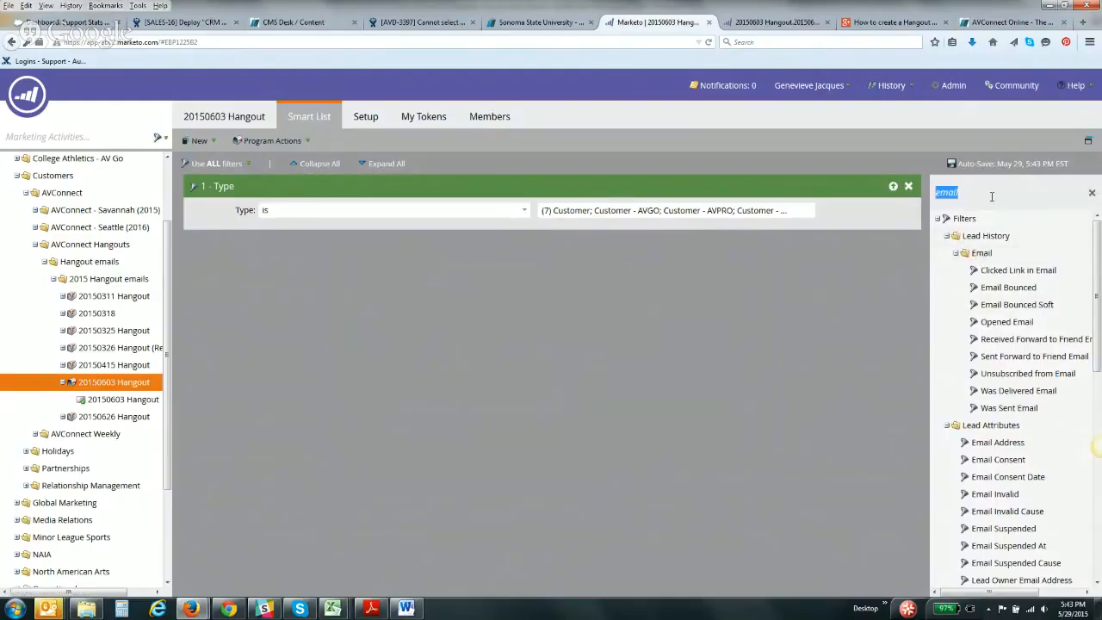
click(992, 196)
scroll(998, 317, down, 3)
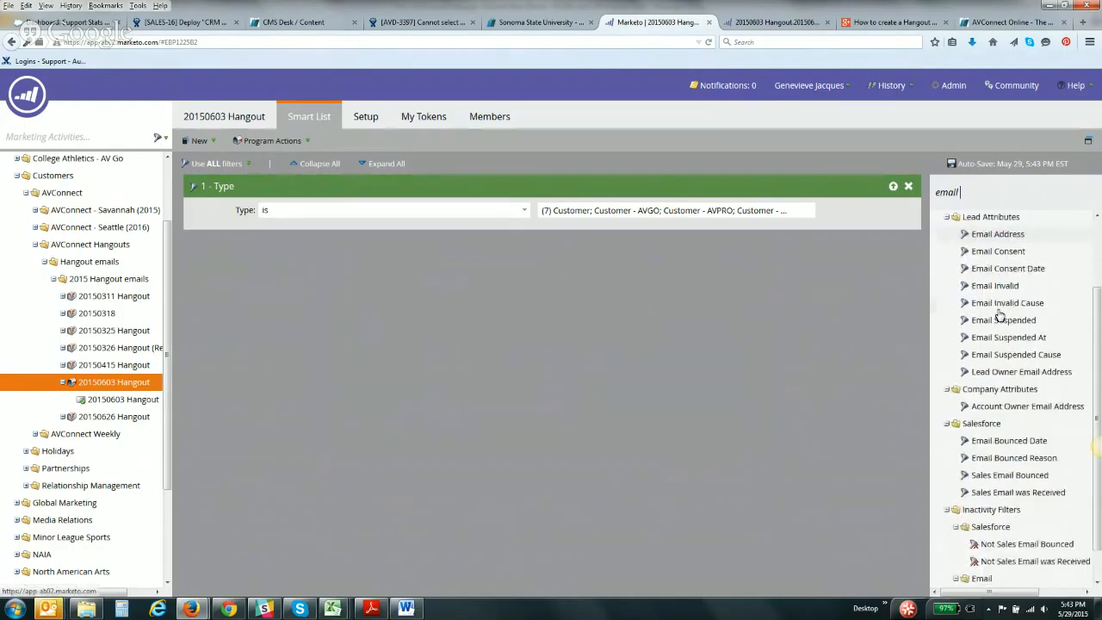
scroll(1001, 324, up, 2)
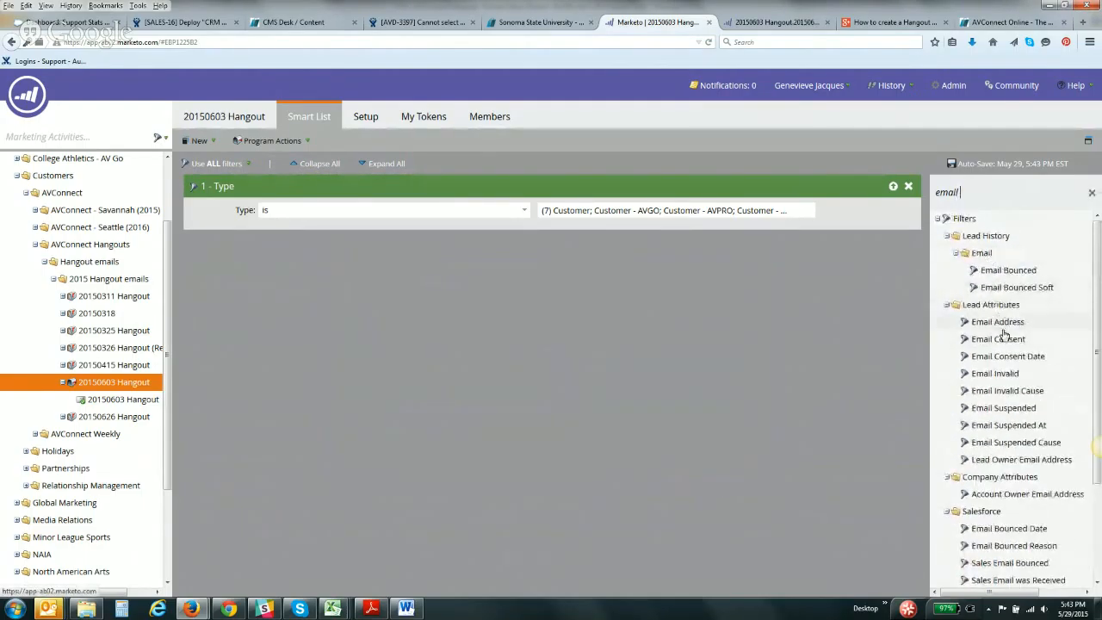
drag(1007, 321, 454, 294)
Step: Set the Email Address filter's condition to contains "@"
click(525, 274)
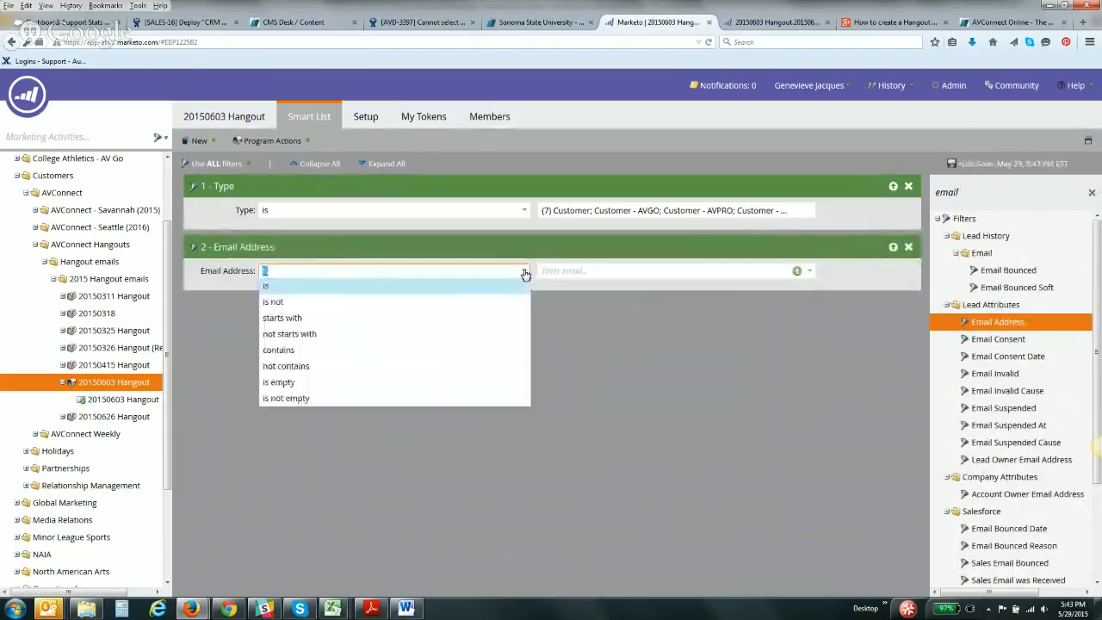
click(278, 350)
click(624, 270)
text(@)
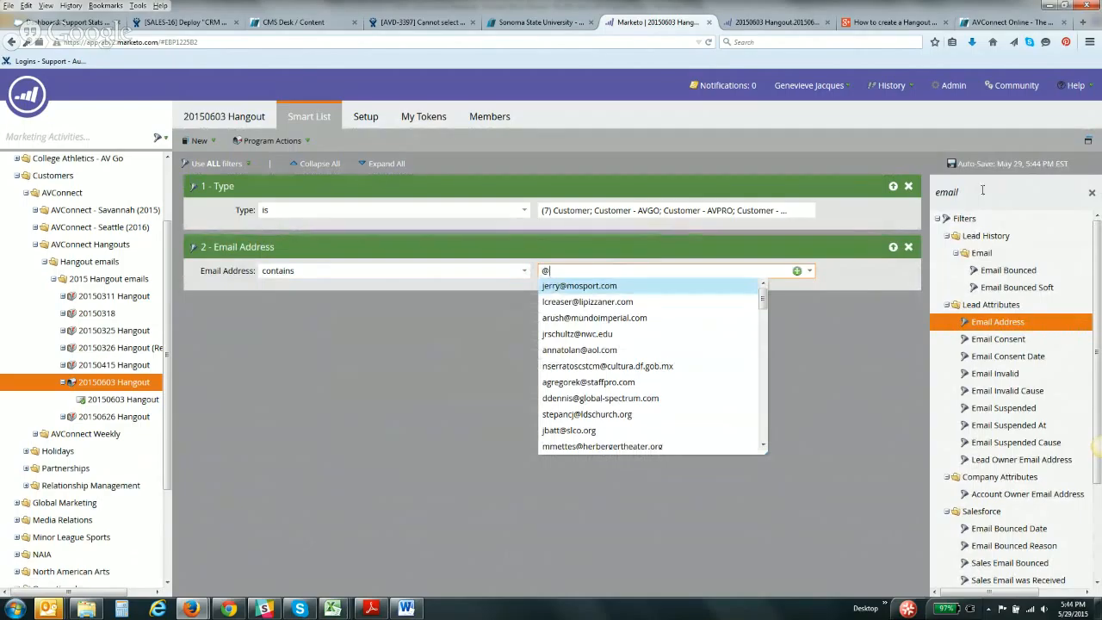
Step: Add a second Email Address filter as the third smart list filter and set its operator to is not
click(999, 330)
drag(998, 330, 487, 338)
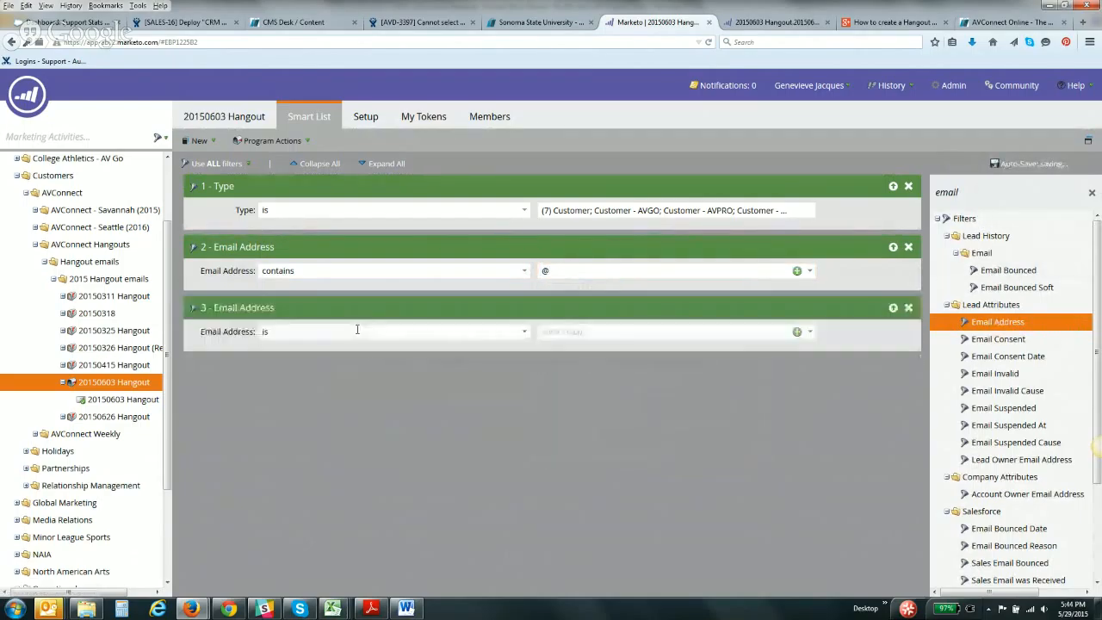
click(523, 336)
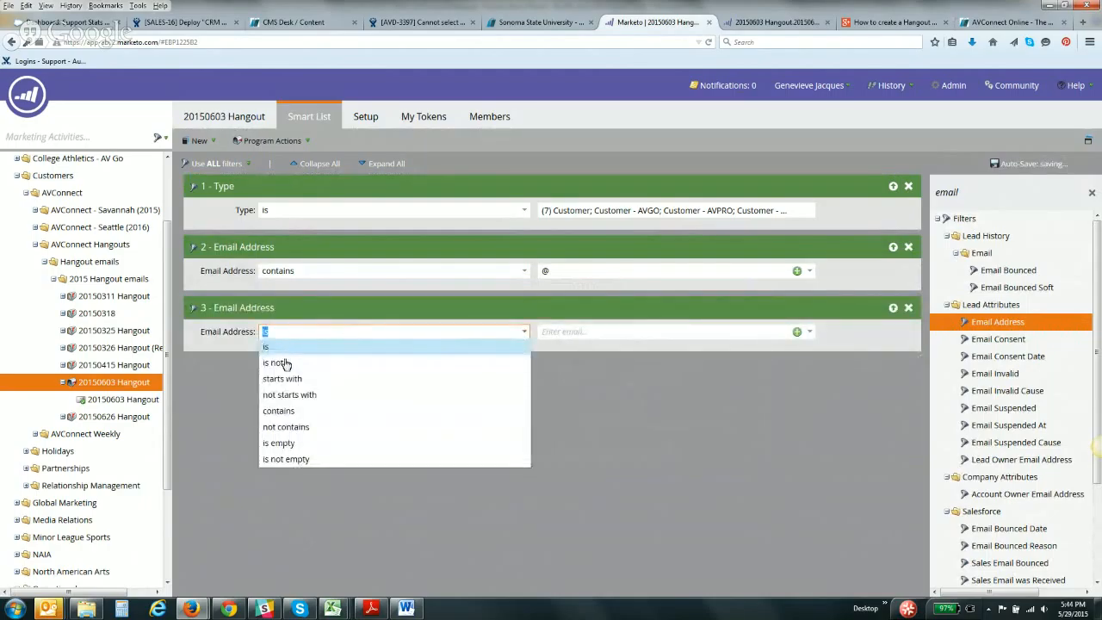
click(284, 363)
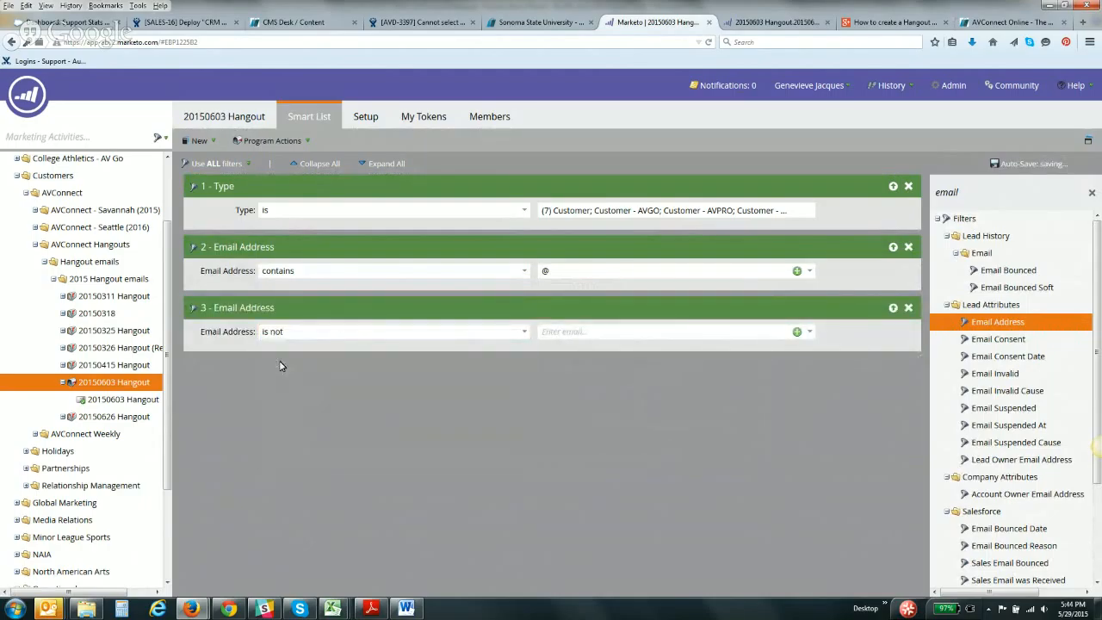
Step: Enter the contact's email address to exclude in the third filter
click(600, 332)
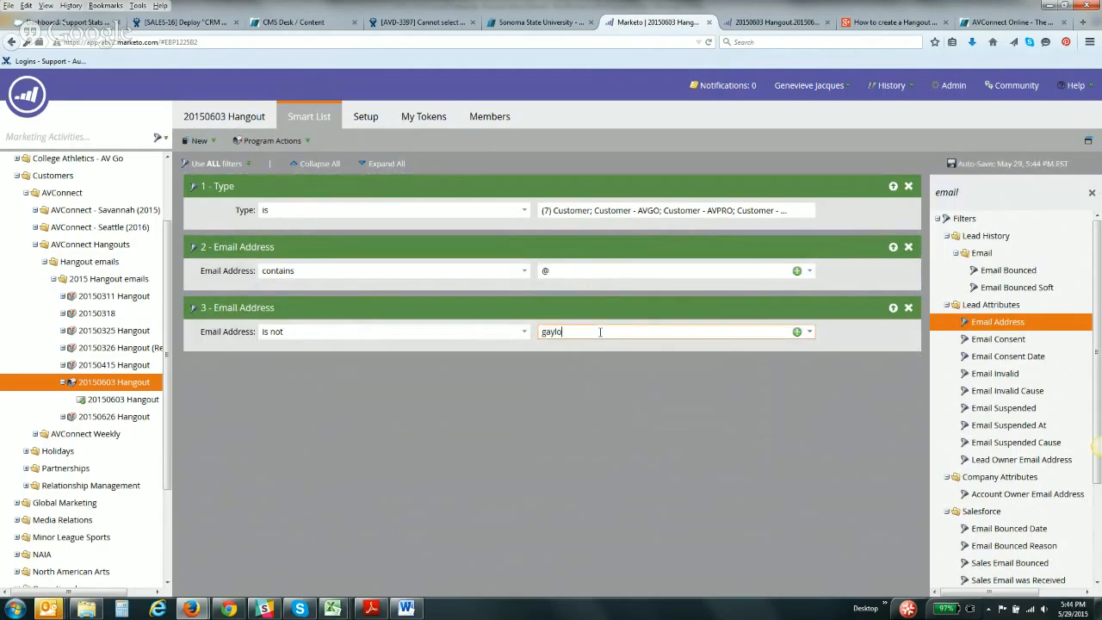
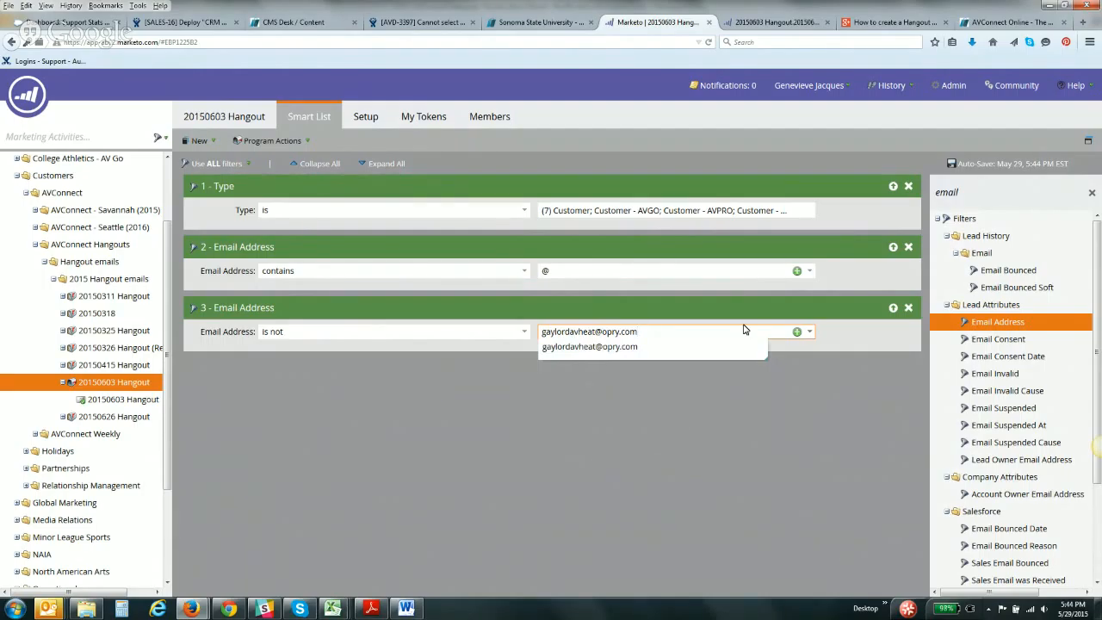
click(849, 374)
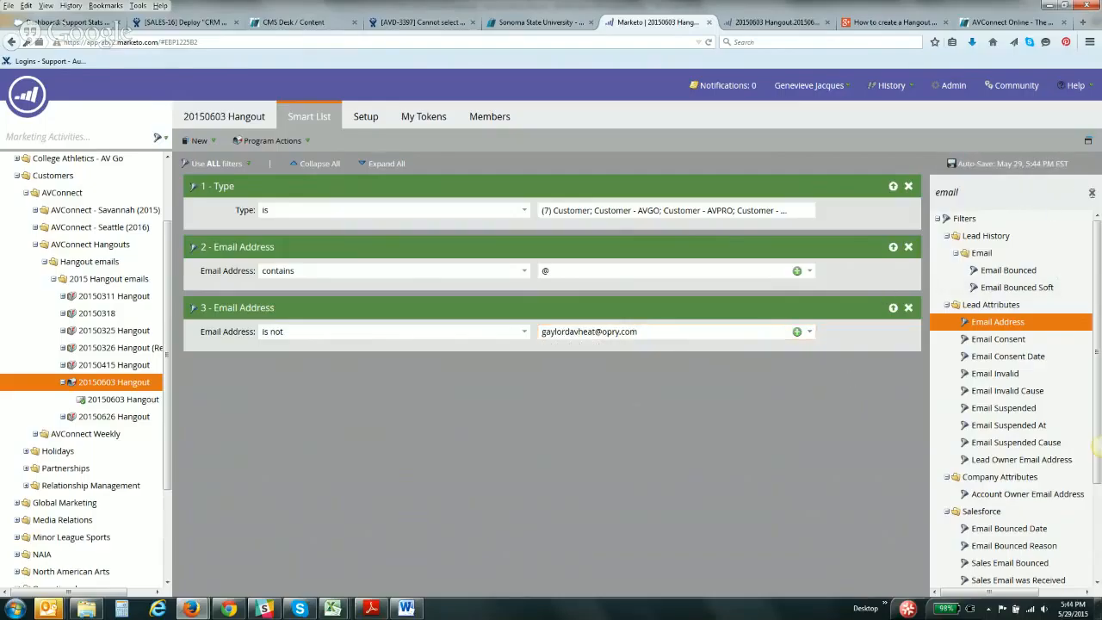
Step: Search the filters for "member of list" and add the Member of List filter below the Email Address filters
click(1091, 192)
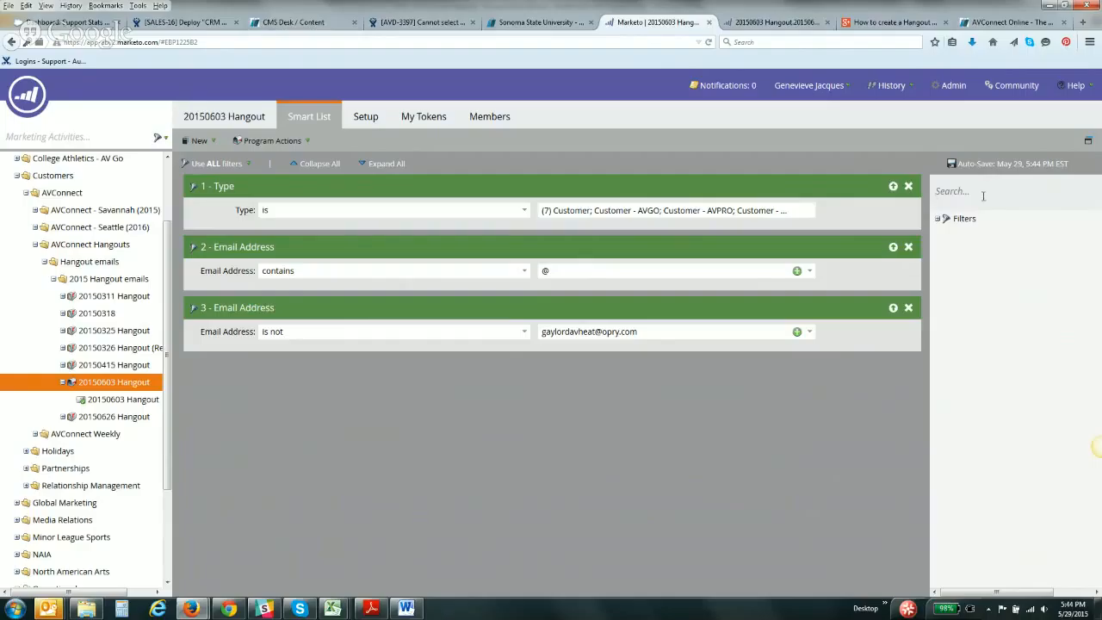
text(member)
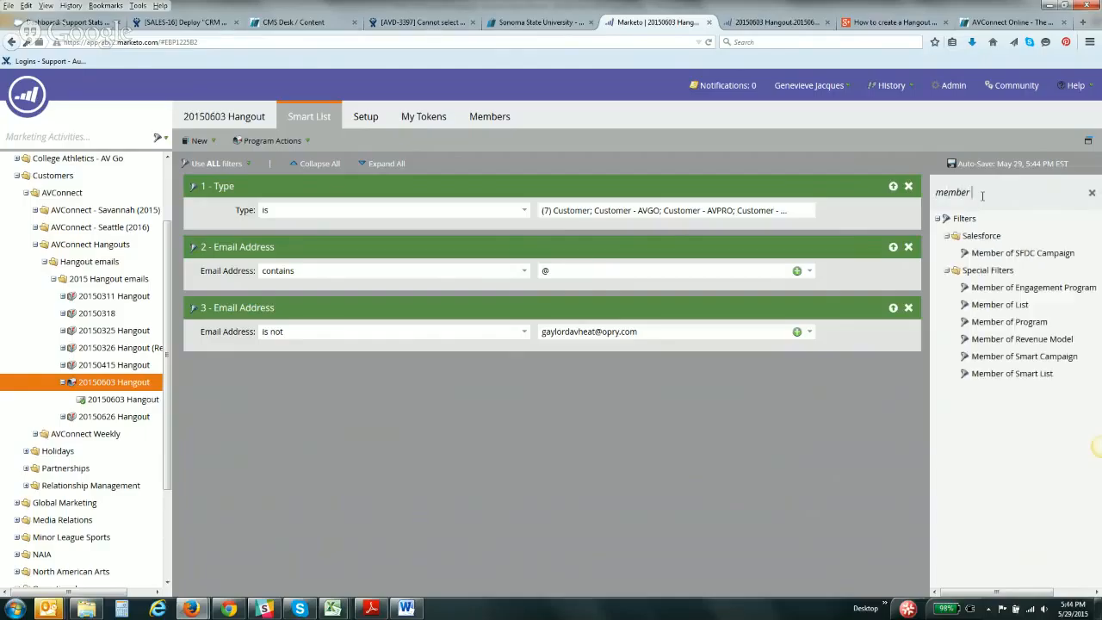
text( of list)
drag(998, 252, 260, 378)
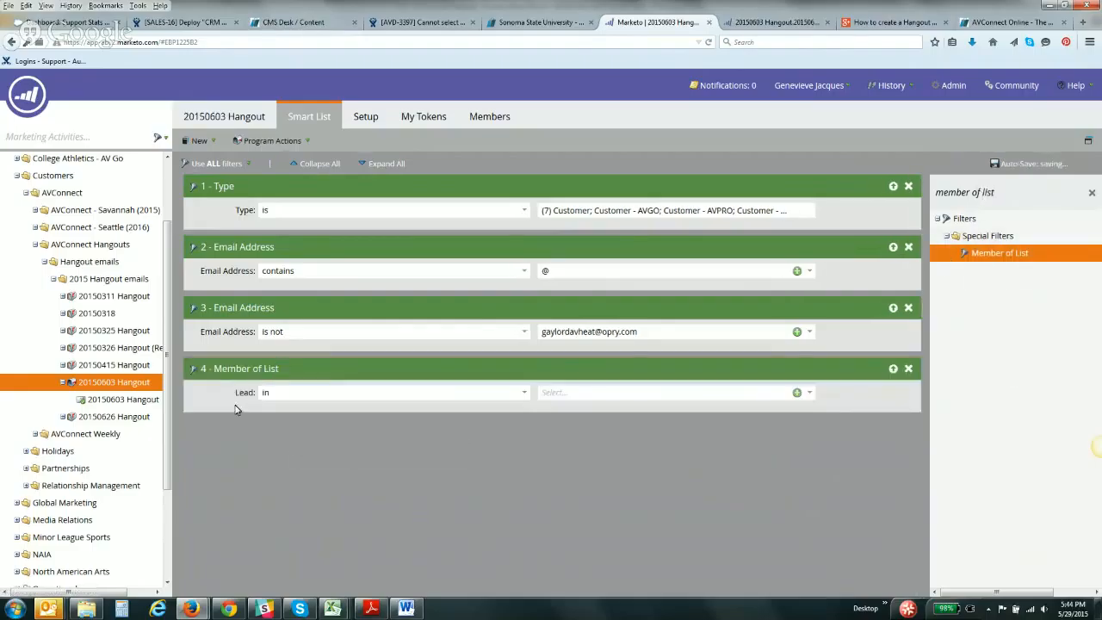
Step: Set the Member of List filter's list to AudienceView Staff
click(651, 394)
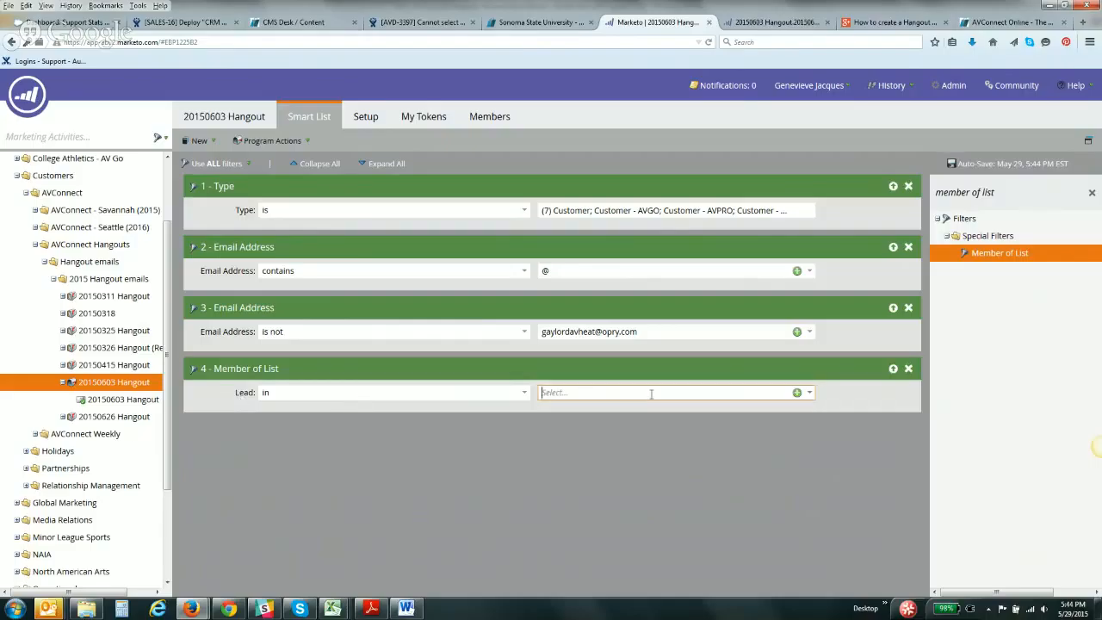
text(audienceview staff)
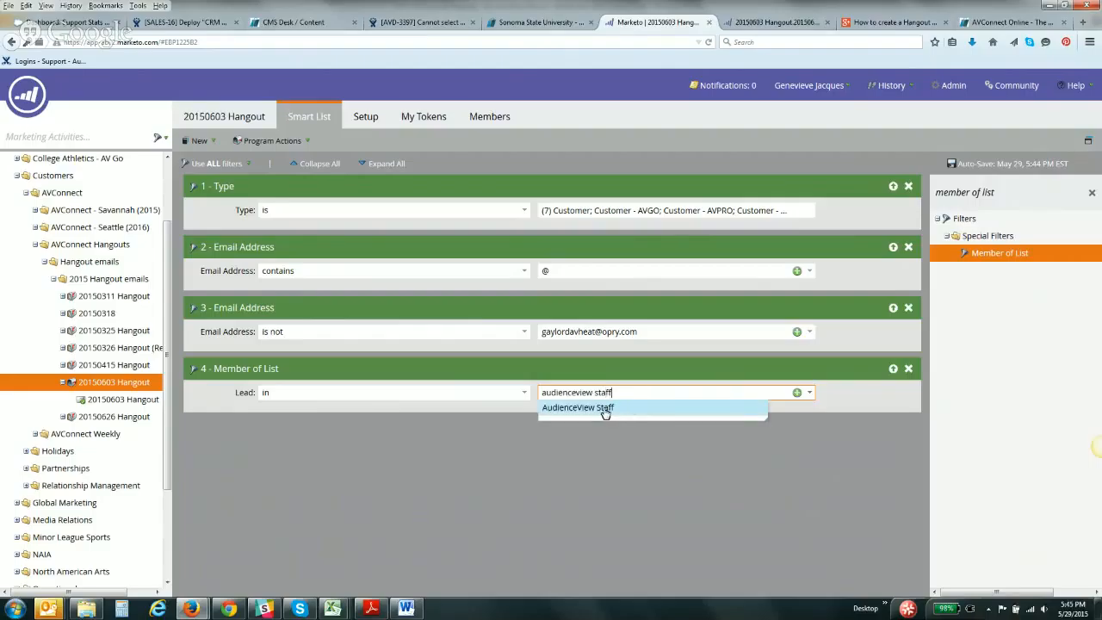
click(605, 408)
click(542, 432)
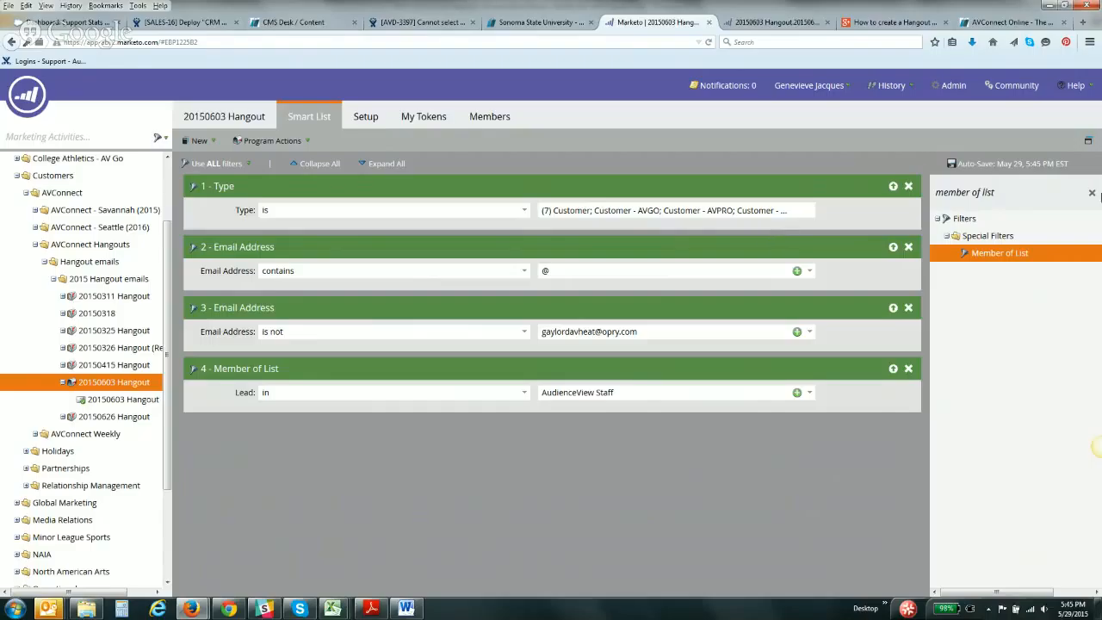
Step: Search the filters for "inactive", add the Inactive lead attribute filter as the fifth filter and set it to false
click(1091, 193)
text(ind)
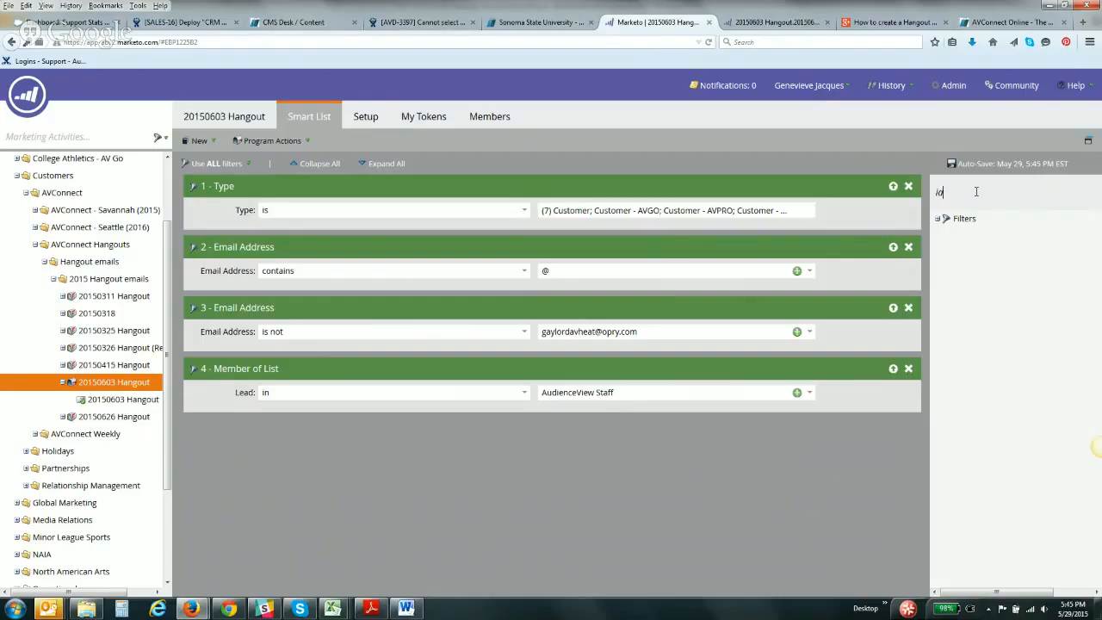
key(BackSpace)
key(BackSpace)
text(nd)
key(BackSpace)
text(active)
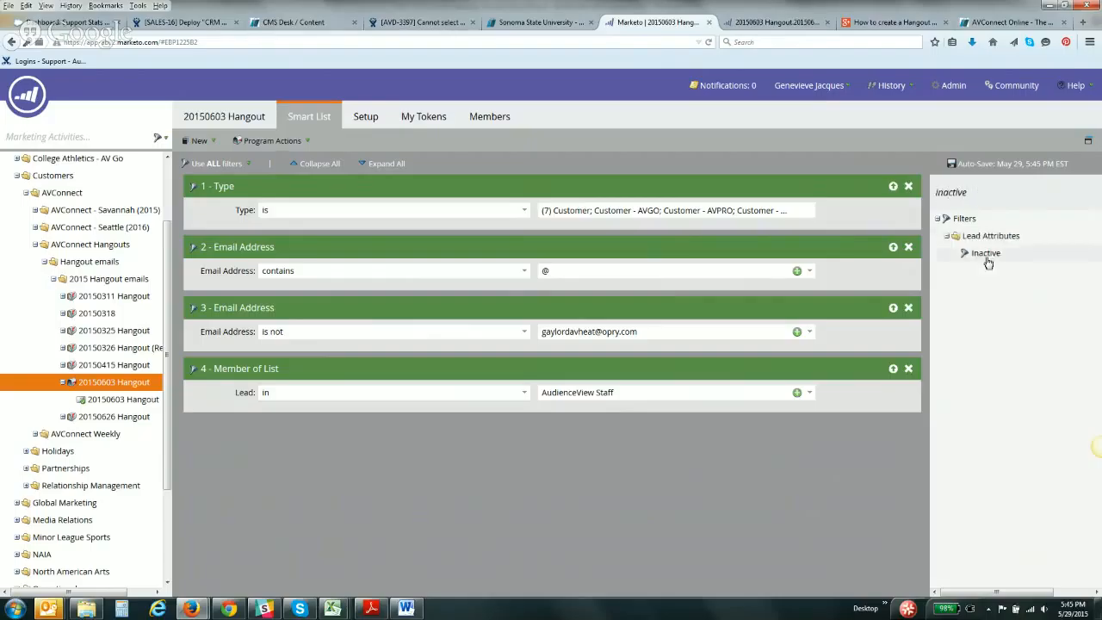
drag(986, 255, 362, 430)
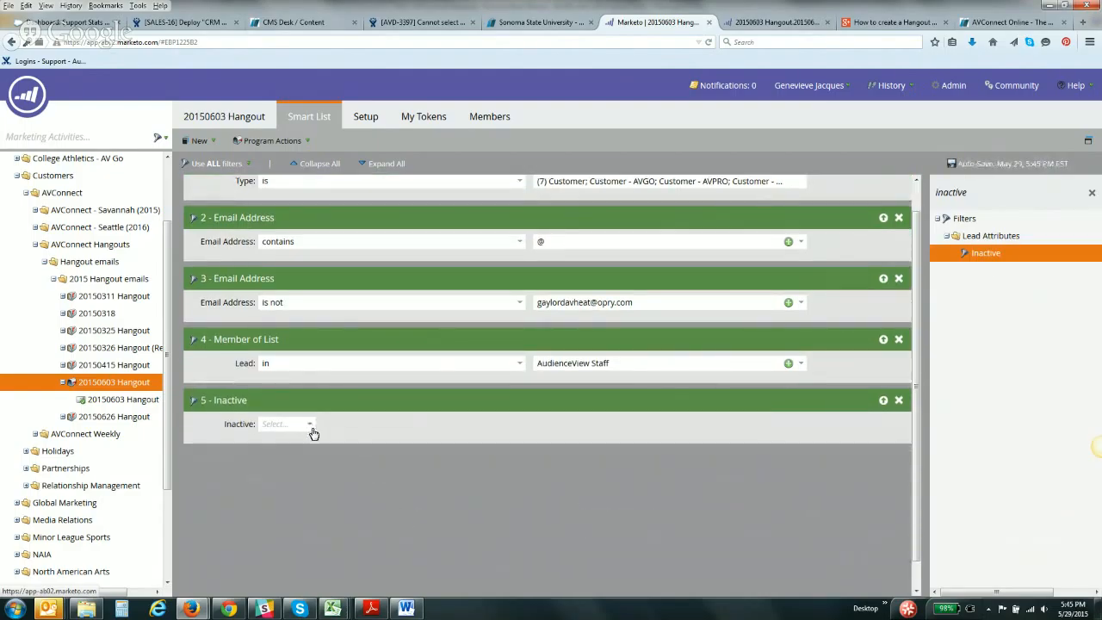
click(310, 428)
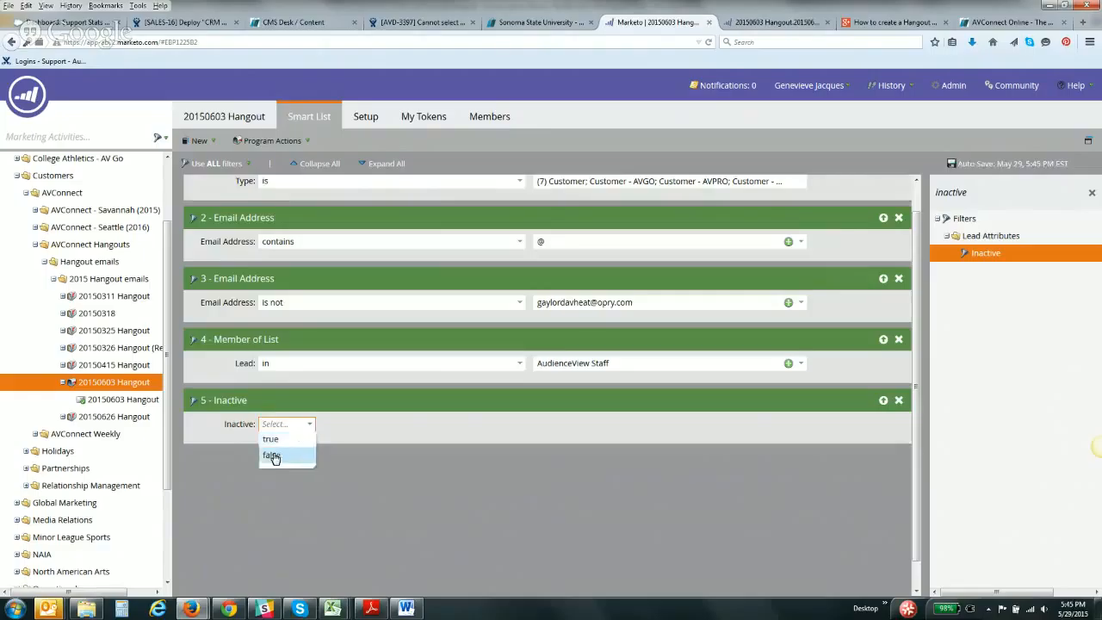
click(272, 454)
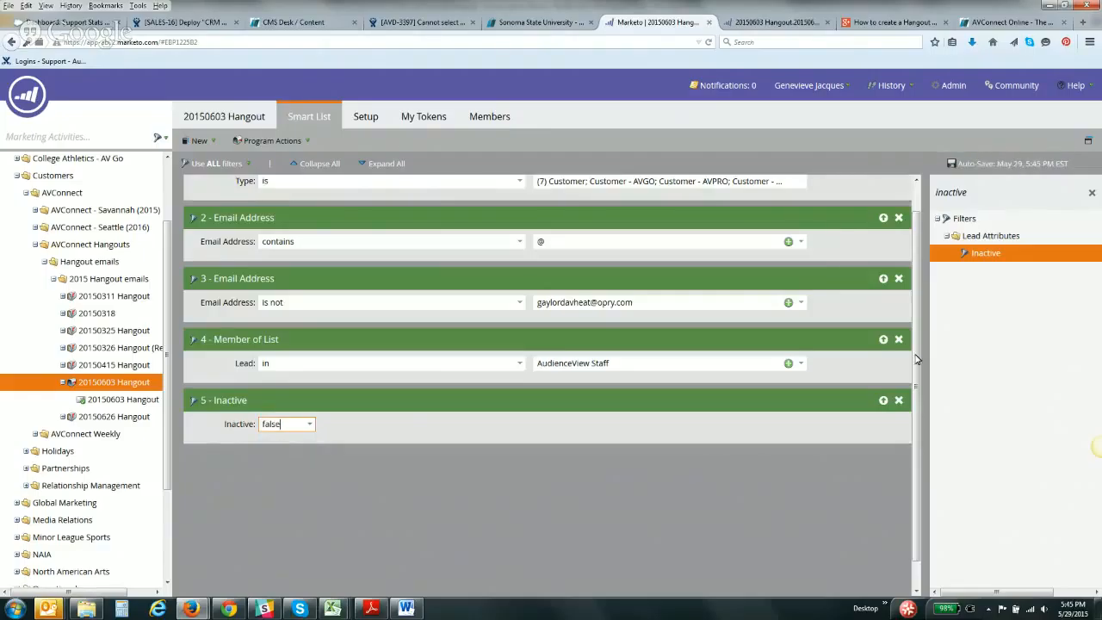
Step: Search the filters for "Divi" and add the Division company attribute filter below the Inactive filter
click(1092, 194)
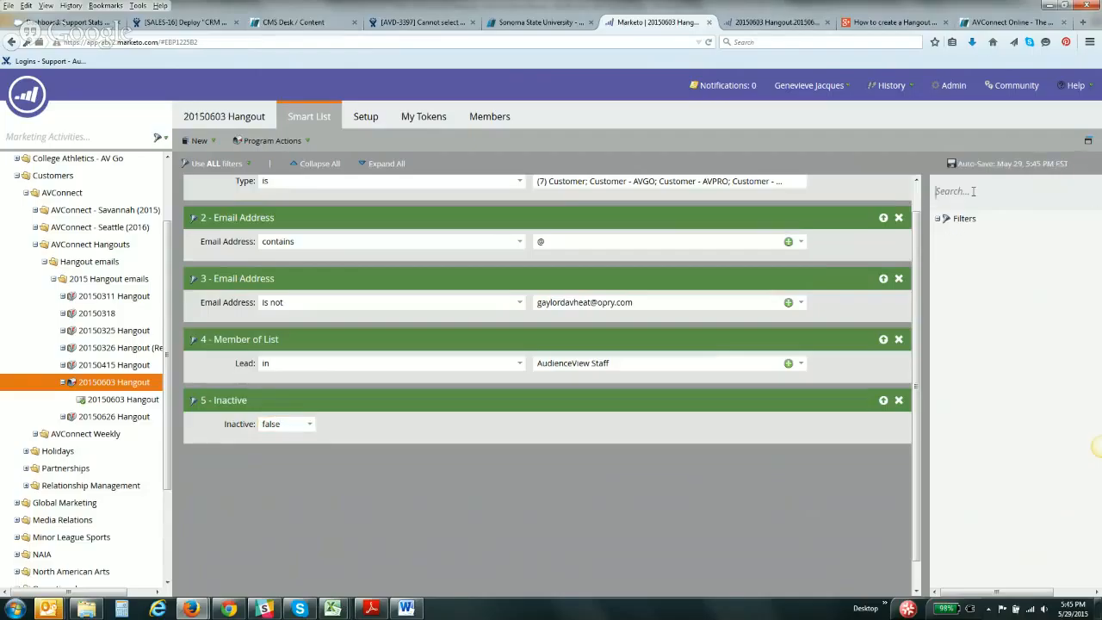
text(division)
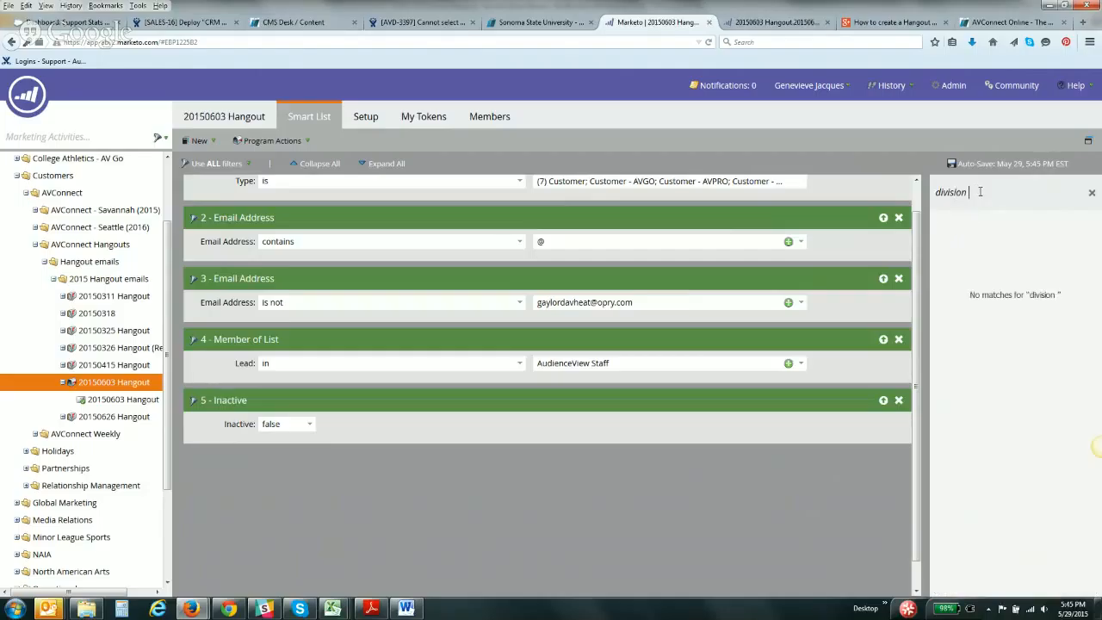
drag(980, 192, 931, 195)
text(Divi)
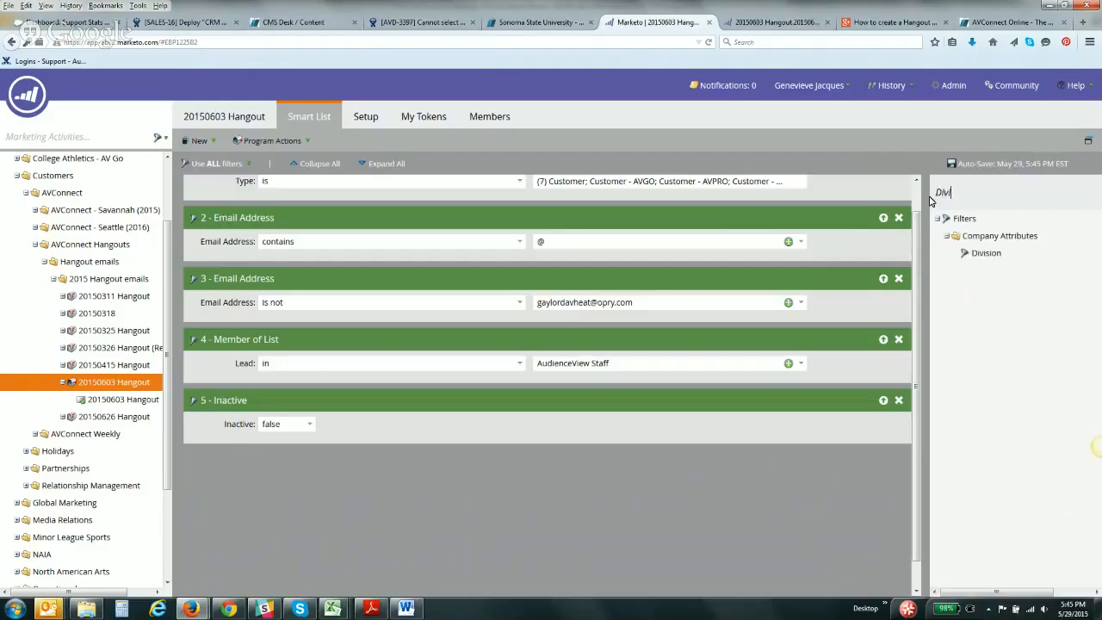
drag(986, 252, 291, 520)
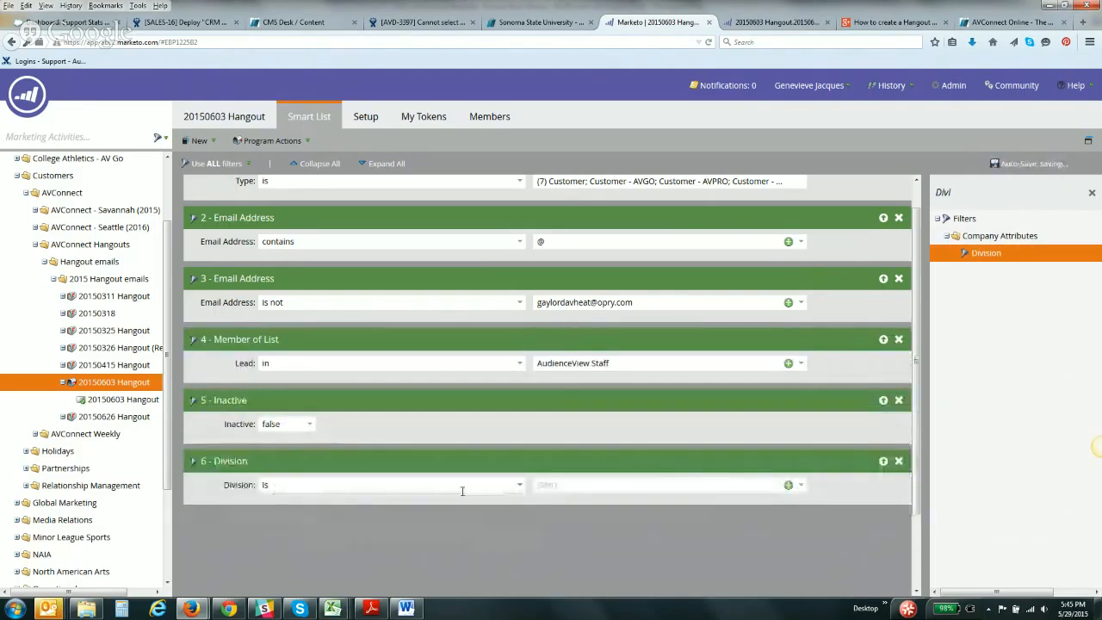
Step: Set the Division filter's condition to is not NAIA, NAIA 2
click(520, 488)
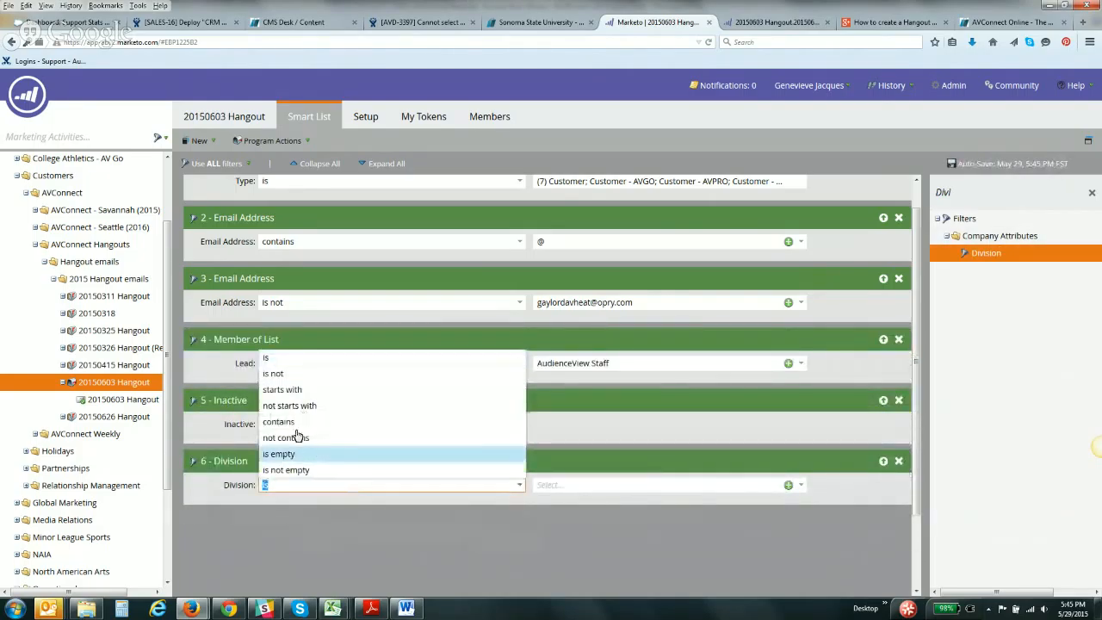
click(291, 373)
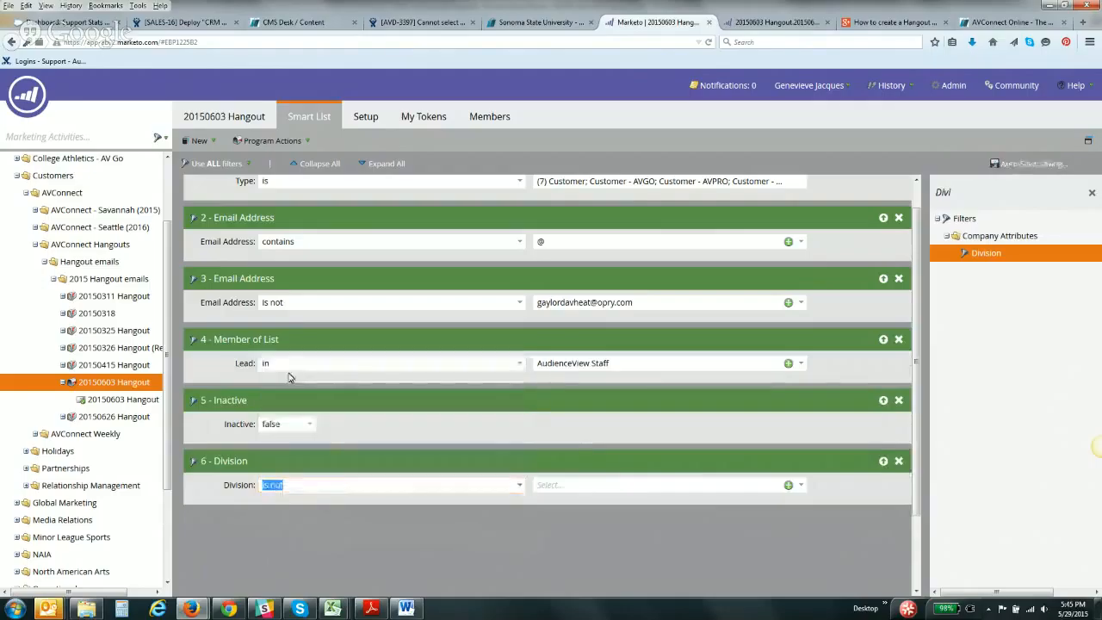
click(613, 487)
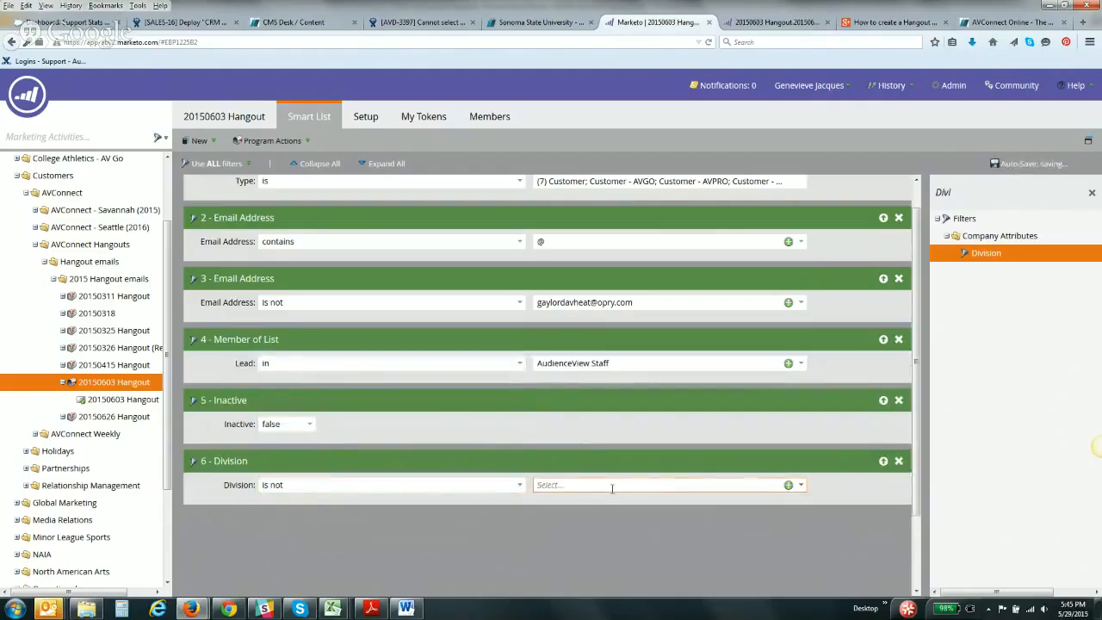
text(NAIA)
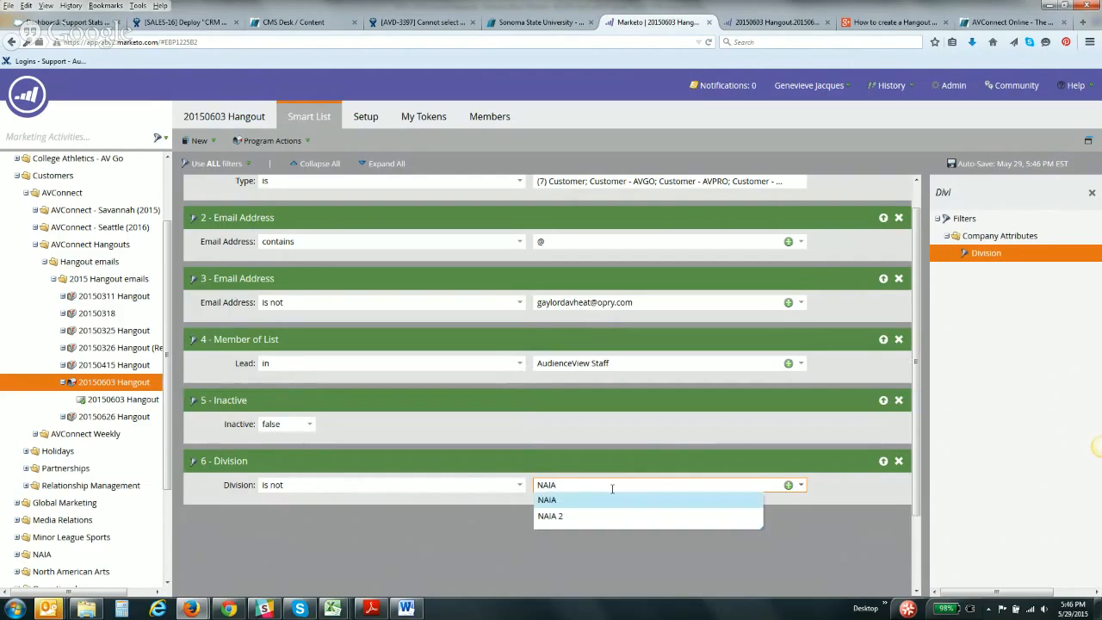
text(,)
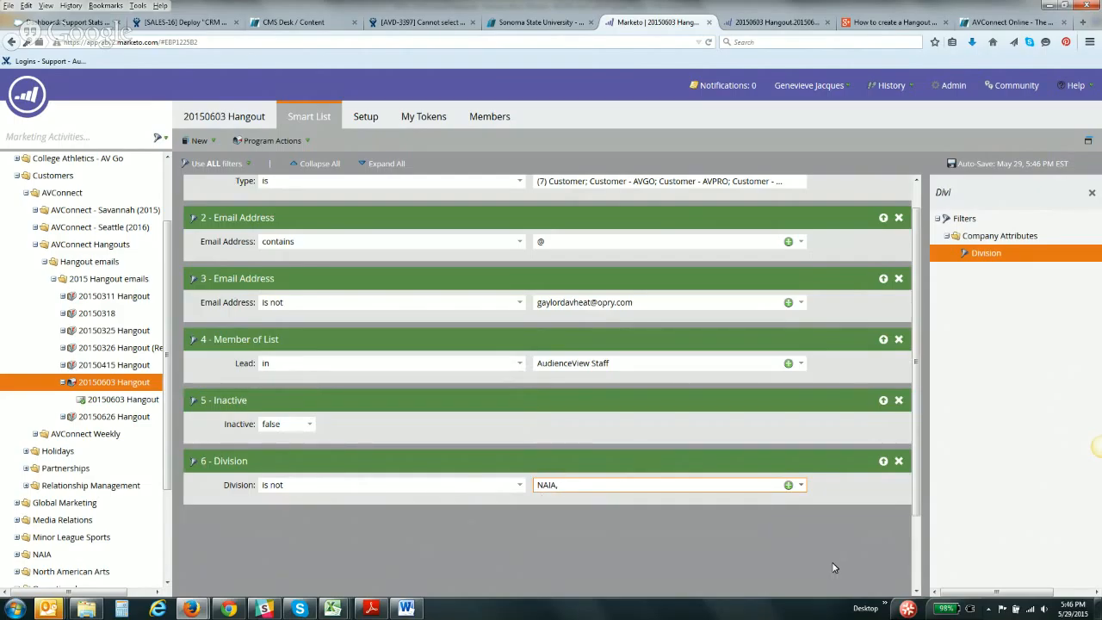
text( NA)
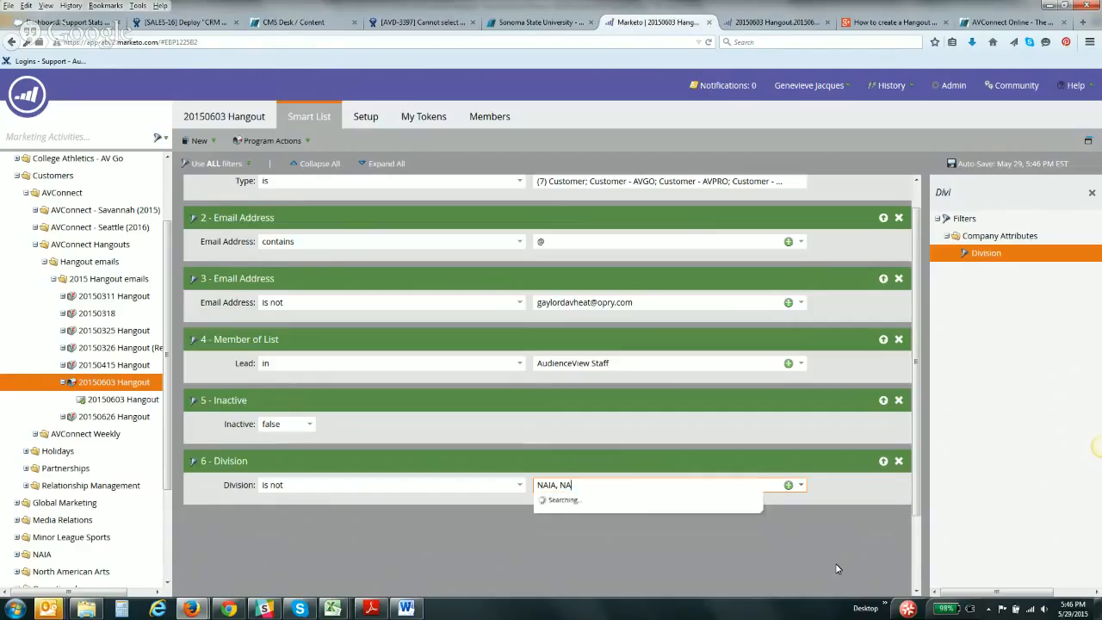
text(IA 2)
click(708, 552)
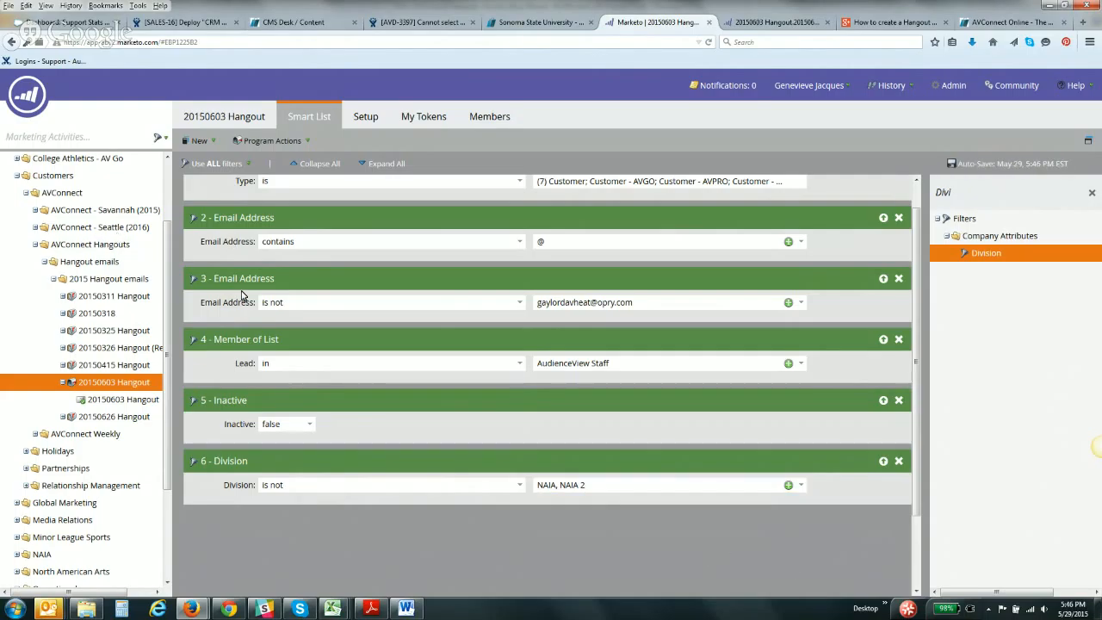
Step: Set the smart list's rule logic to use Advanced filters, trying the ALL and ANY filter options first
scroll(254, 305, up, 1)
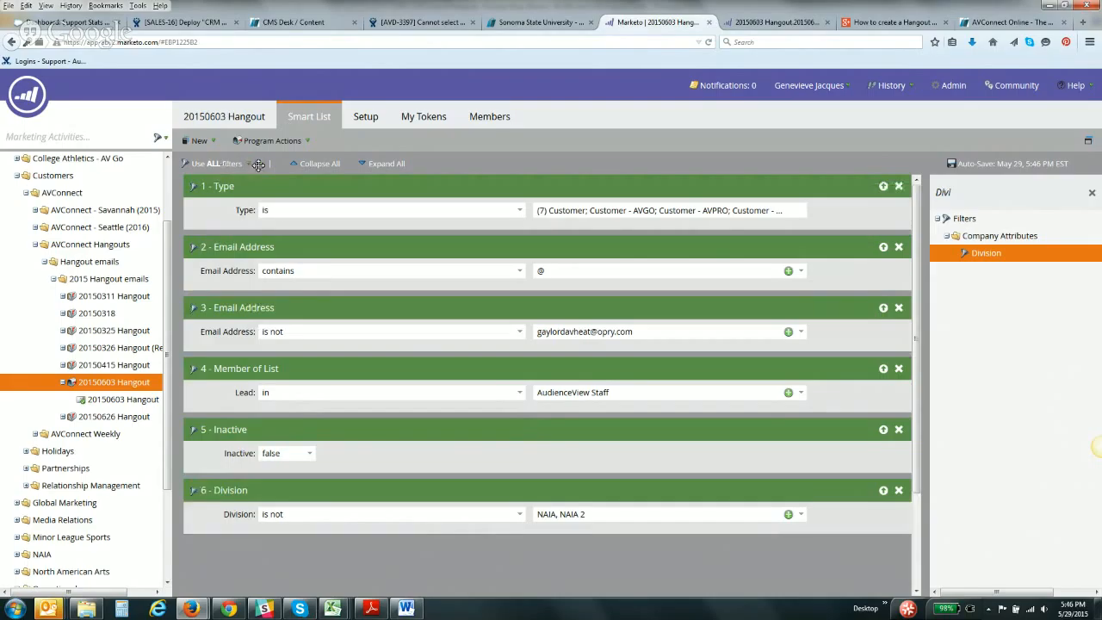
click(248, 166)
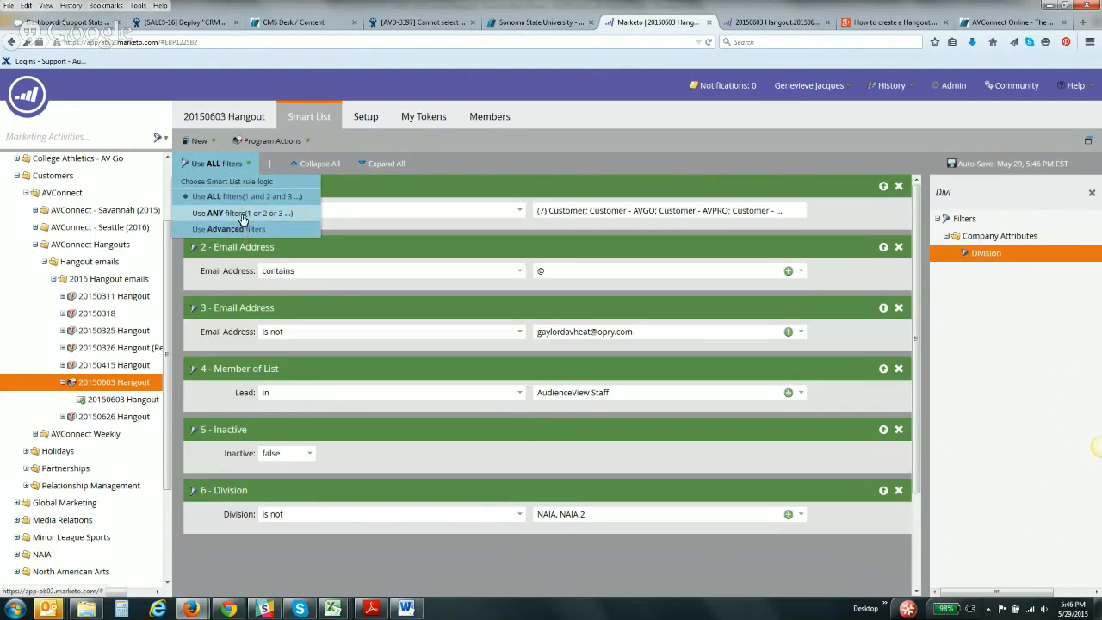
click(243, 197)
click(249, 166)
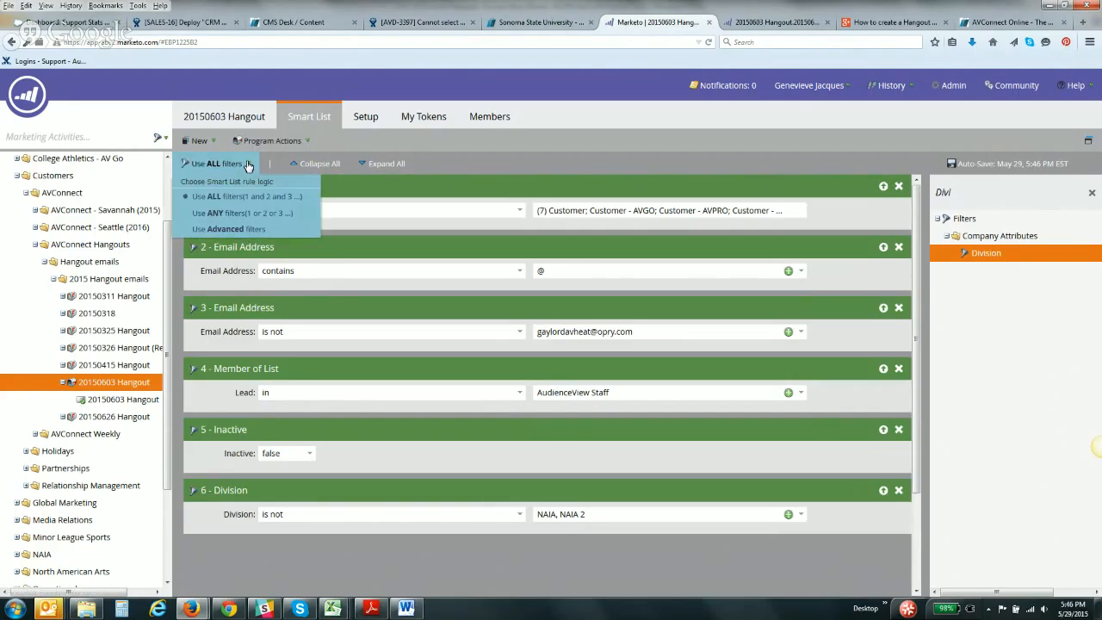
click(246, 213)
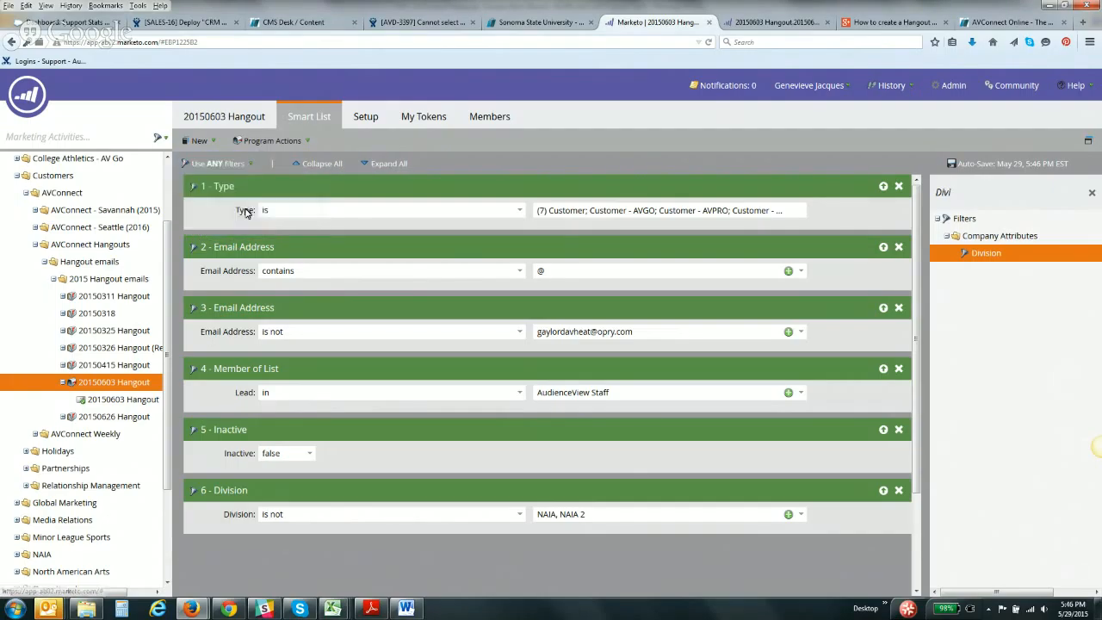
click(253, 166)
click(241, 231)
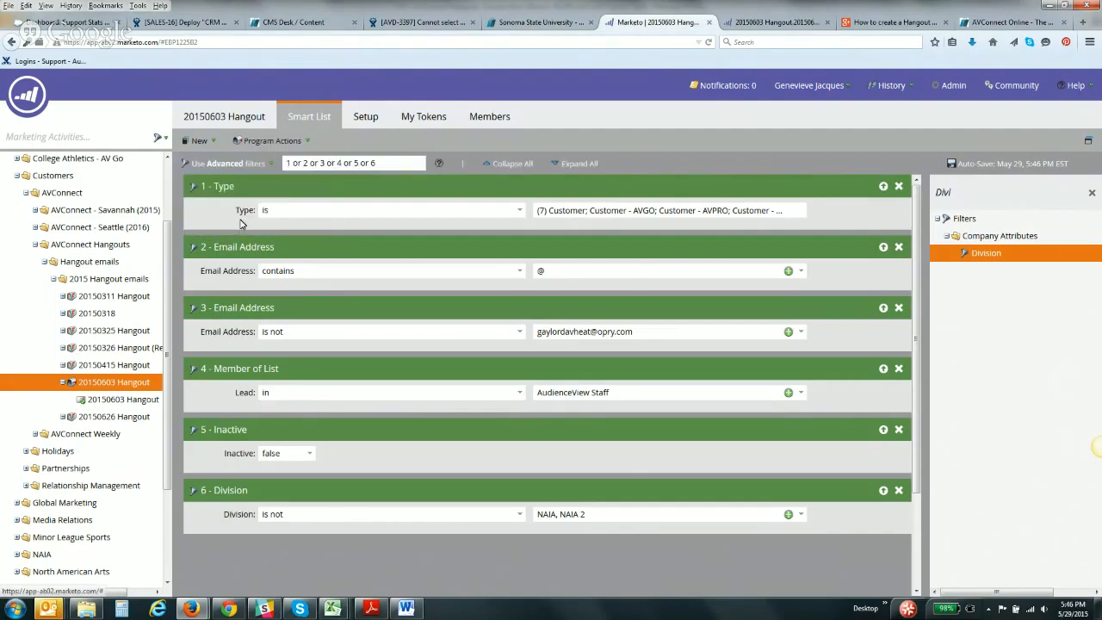
Step: Move the Member of List filter to the first position and set the advanced filter logic to 1 AND (2 or 3 or 4 or 5 or 6)
click(296, 163)
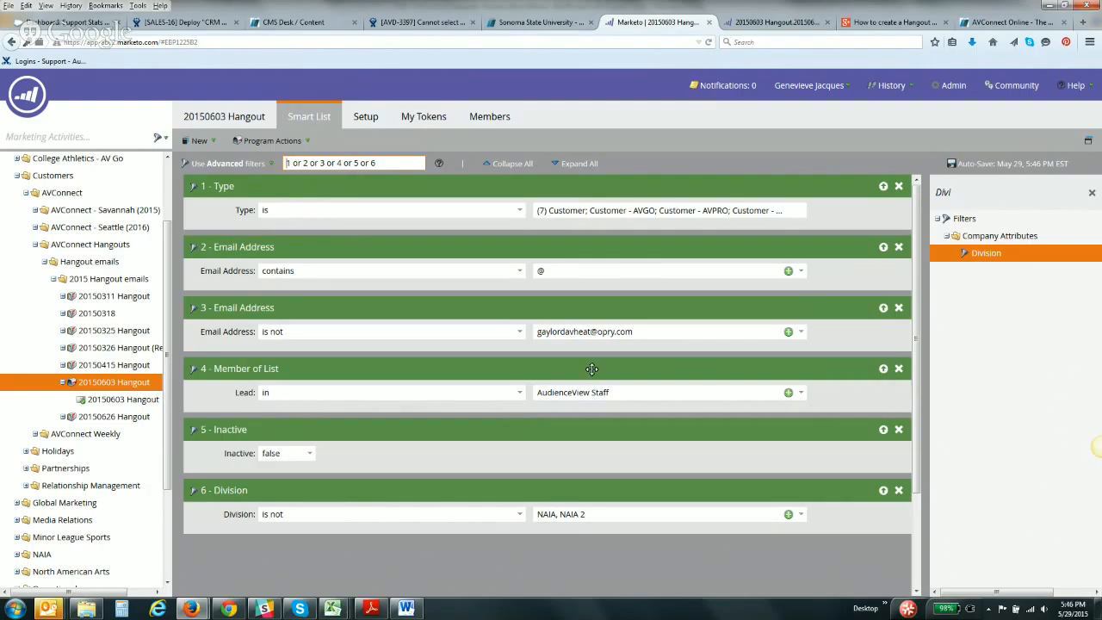
drag(591, 369, 587, 184)
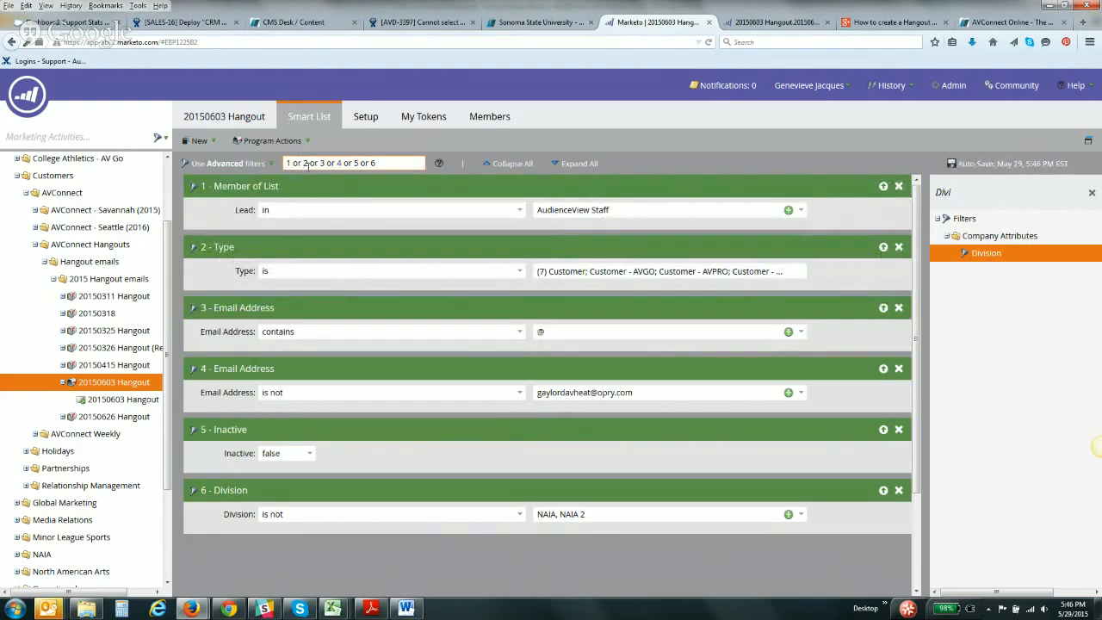
click(304, 163)
text(()
double_click(298, 163)
text(AND)
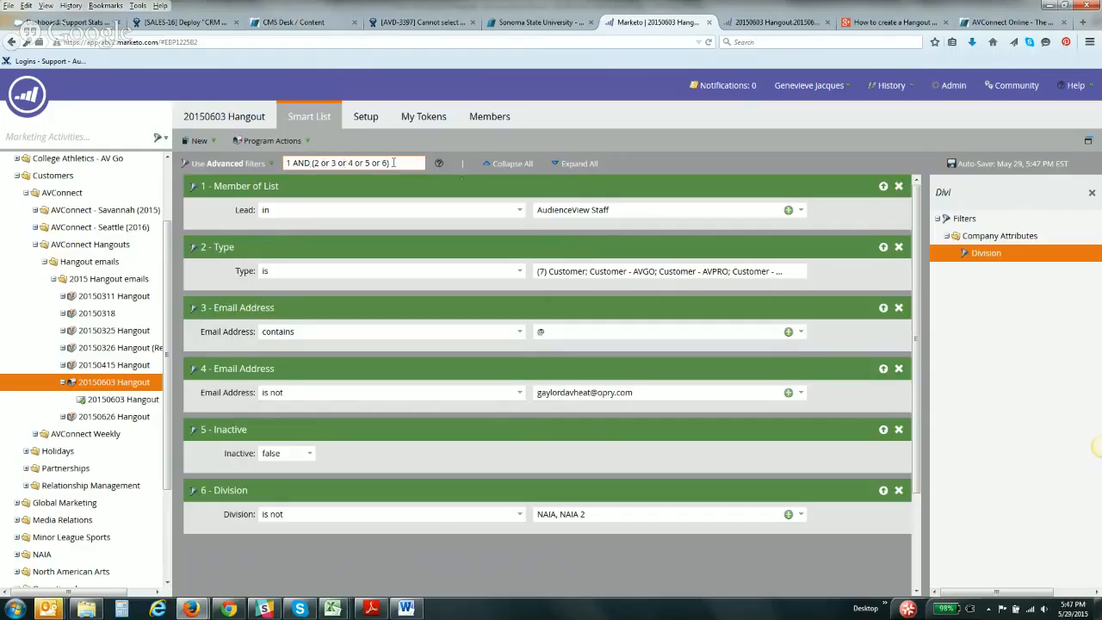
click(567, 143)
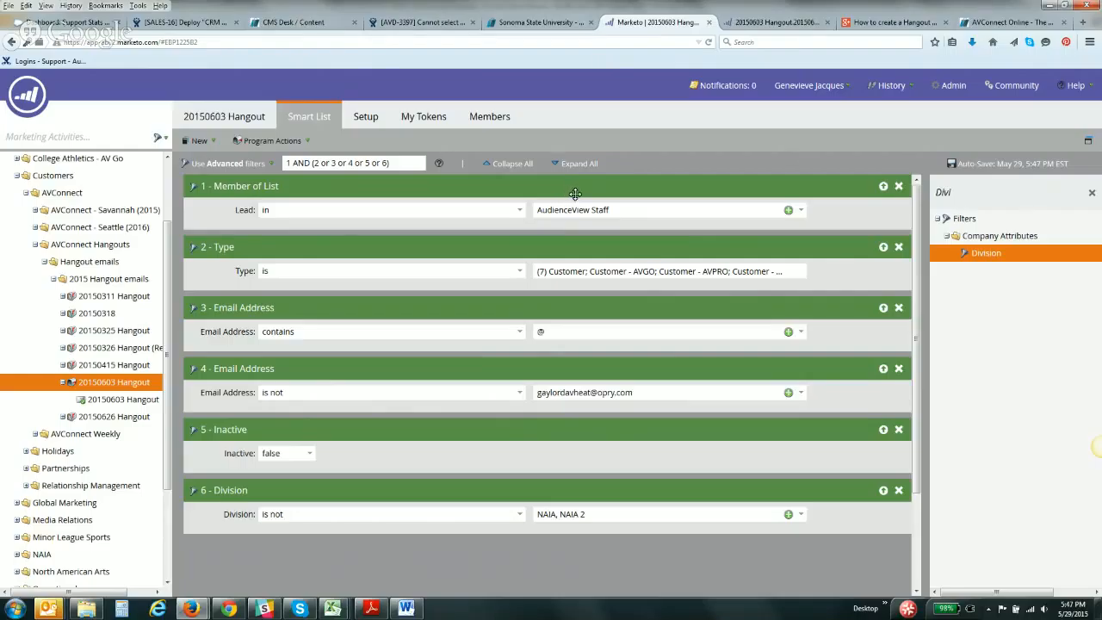
Step: In the 20150603 Hangout program's control panel, schedule the email send for 06/03/15 at 11:30 AM
click(111, 403)
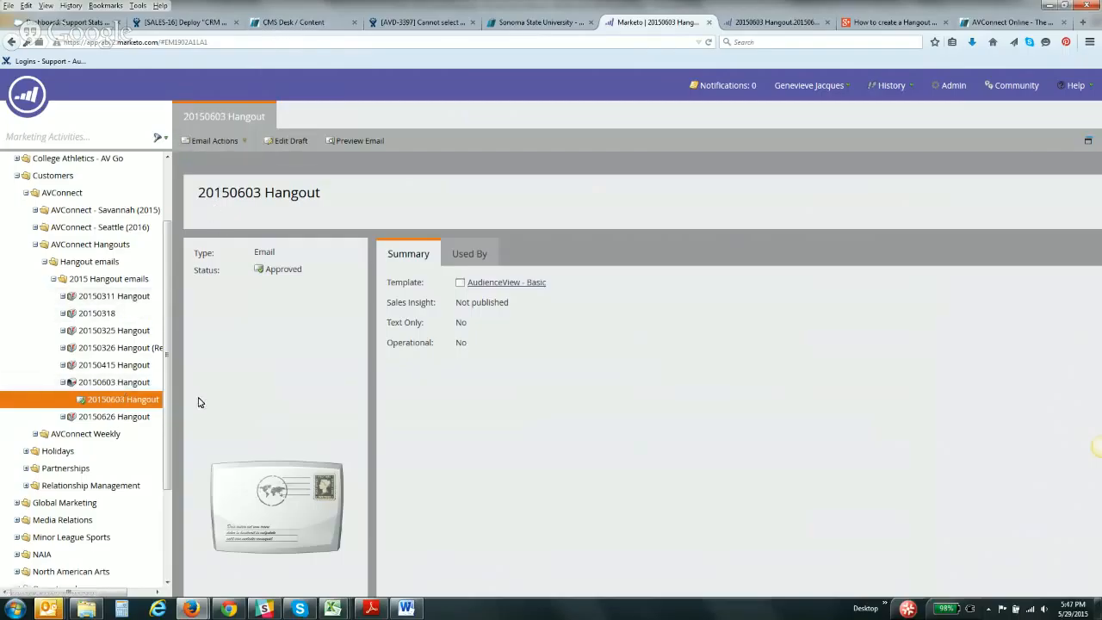
click(87, 382)
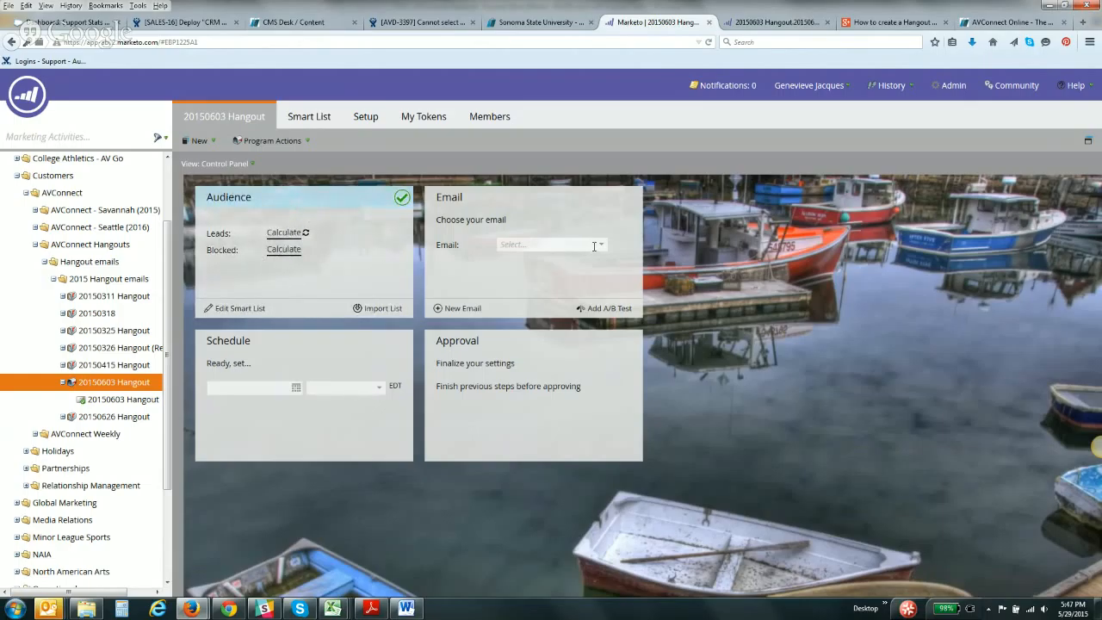
click(297, 388)
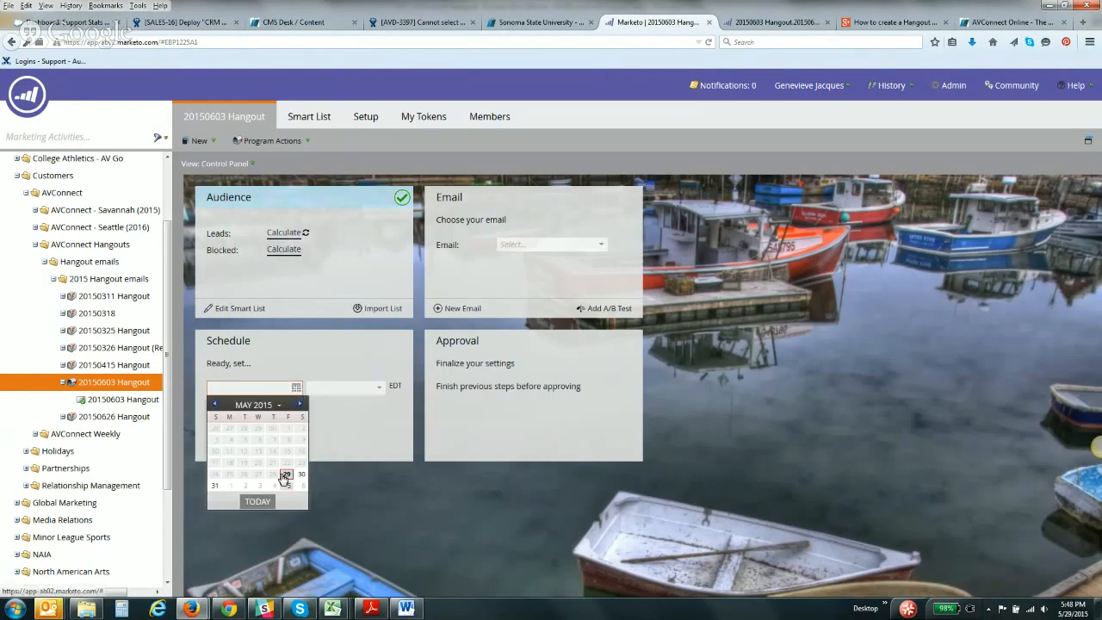
click(258, 486)
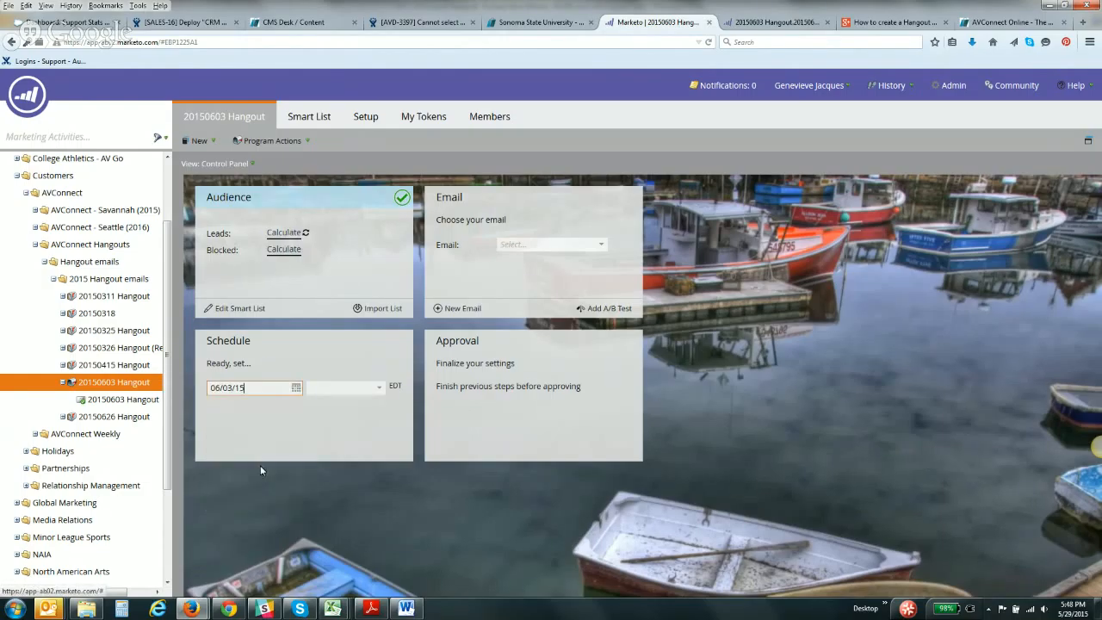
click(378, 389)
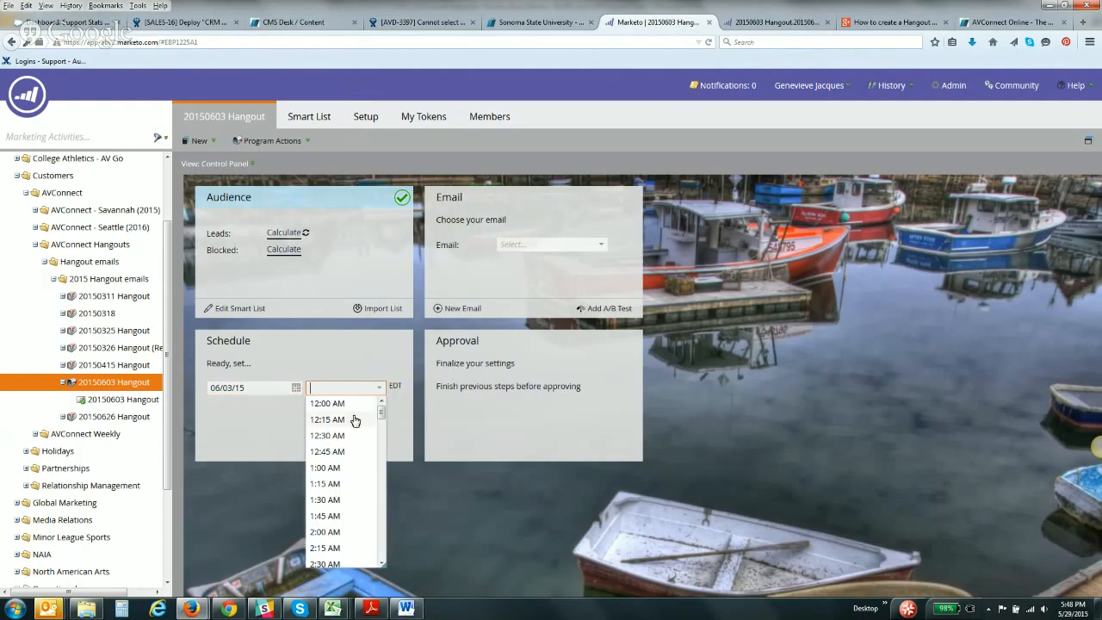
scroll(344, 480, down, 5)
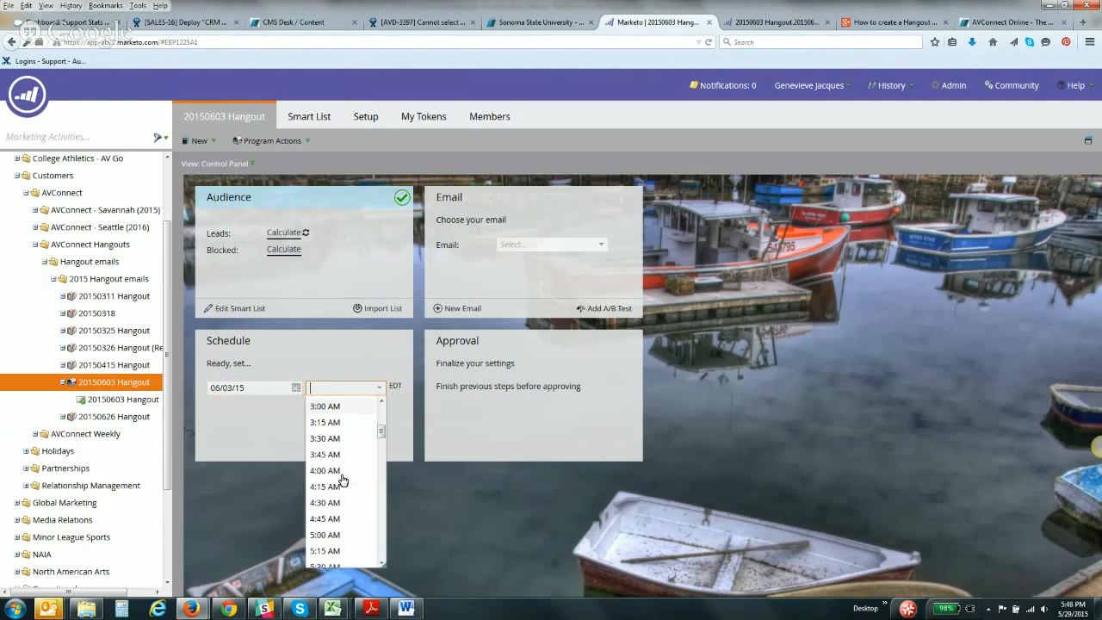
scroll(341, 479, down, 8)
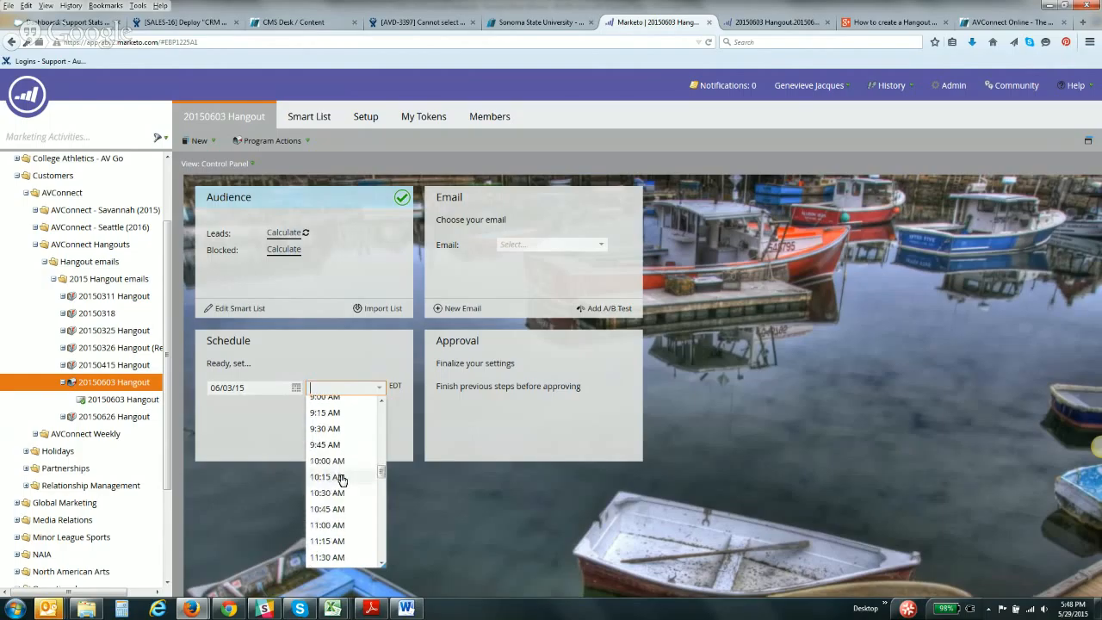
click(327, 557)
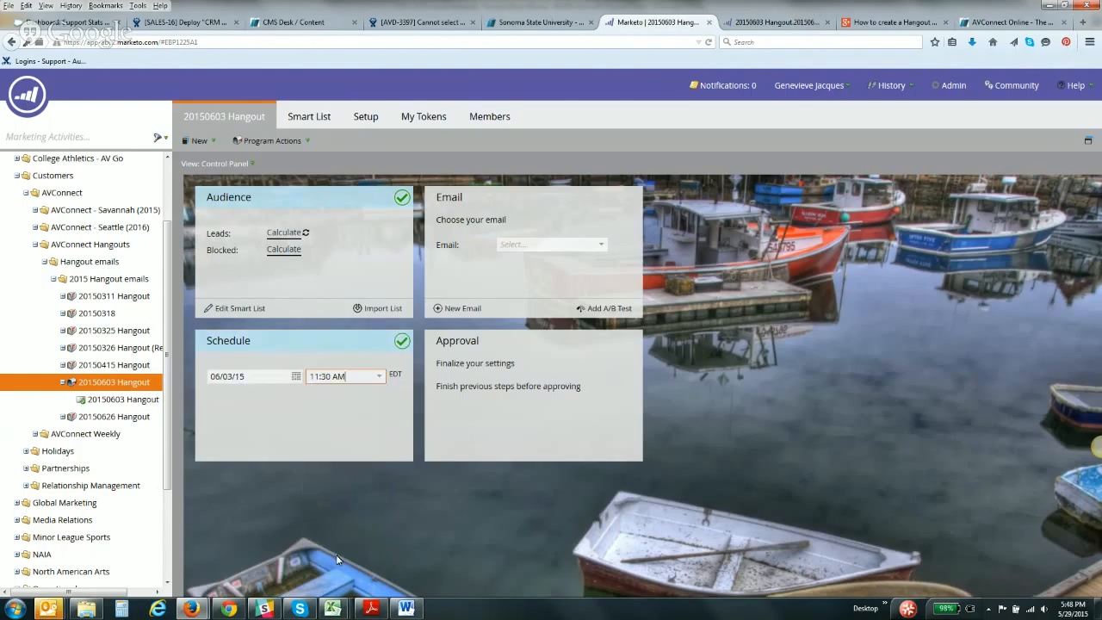
click(370, 416)
Step: Choose the 20150603 Hangout email for the program and approve the program
click(601, 245)
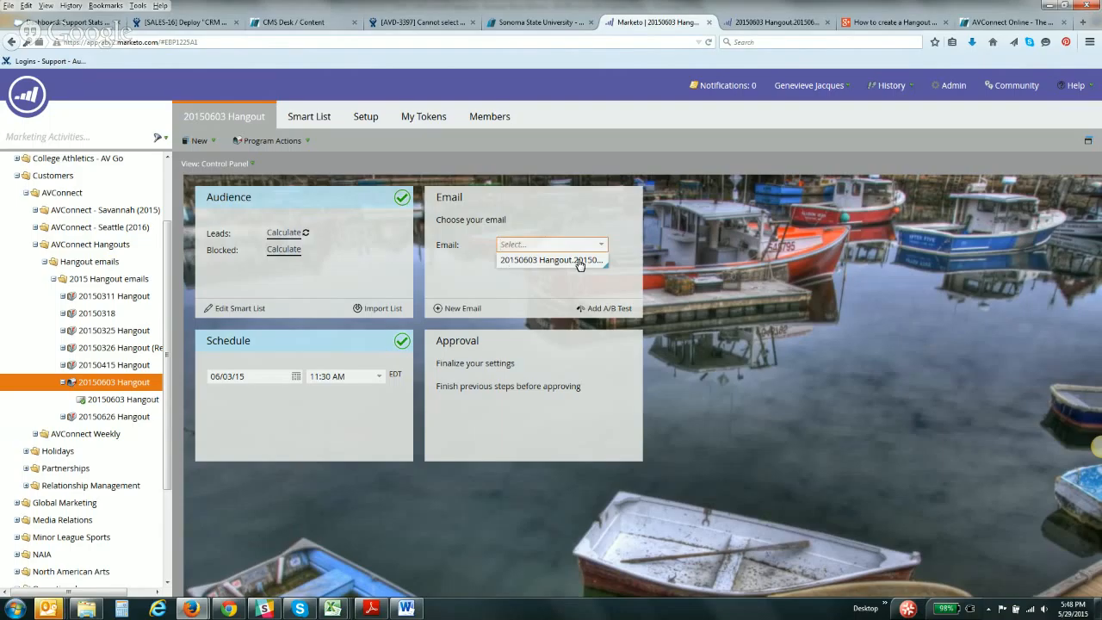
click(579, 261)
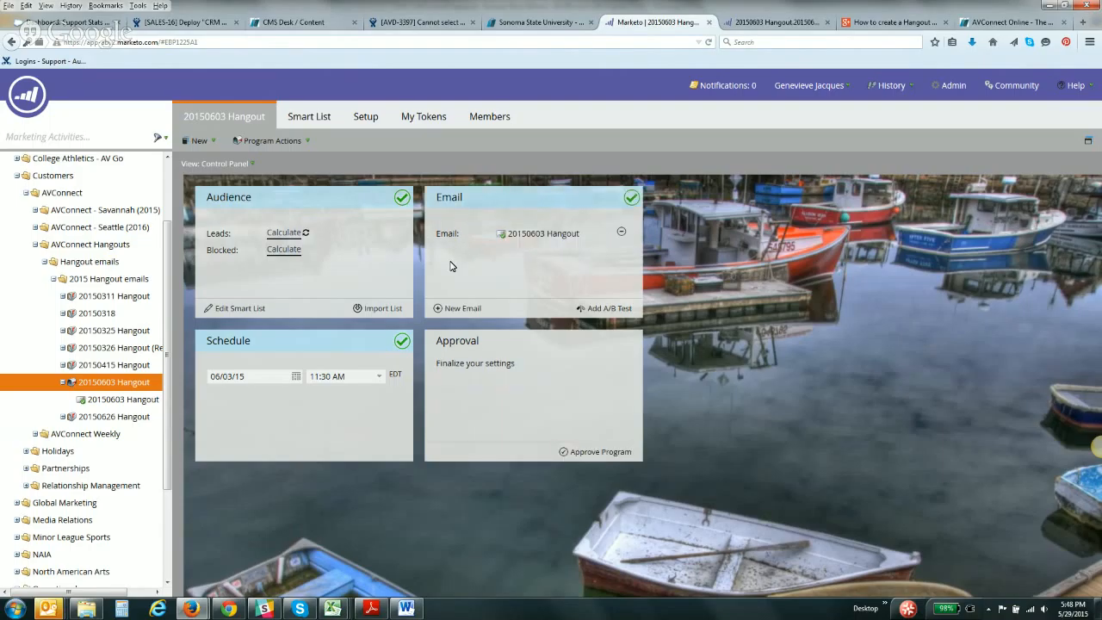
click(608, 459)
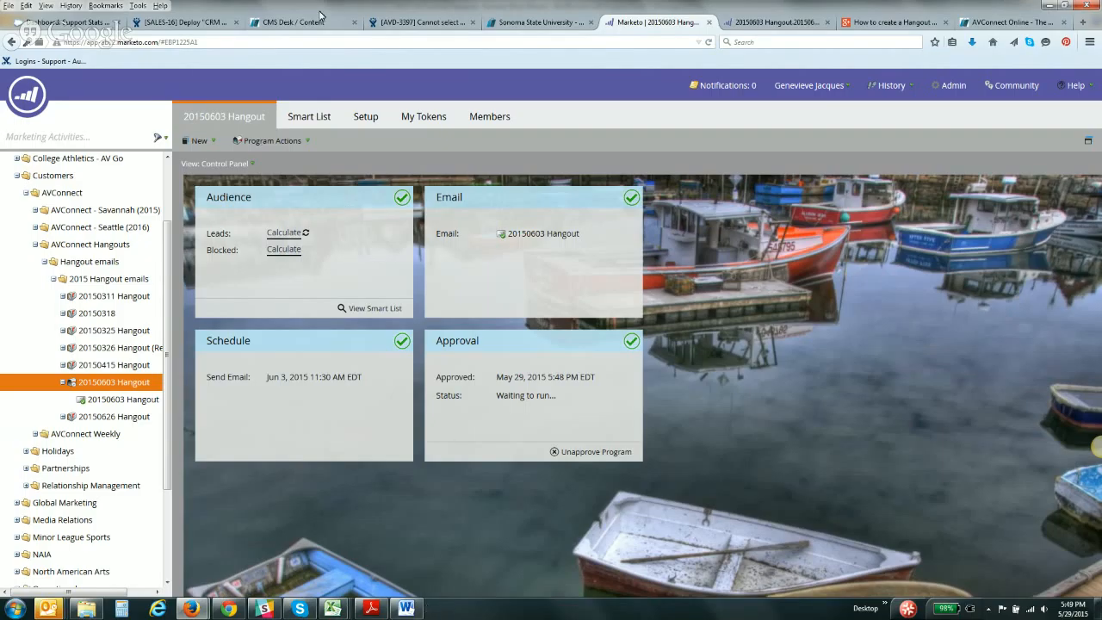
Step: Switch to the Google+ Hangouts window and stop the live broadcast
click(868, 19)
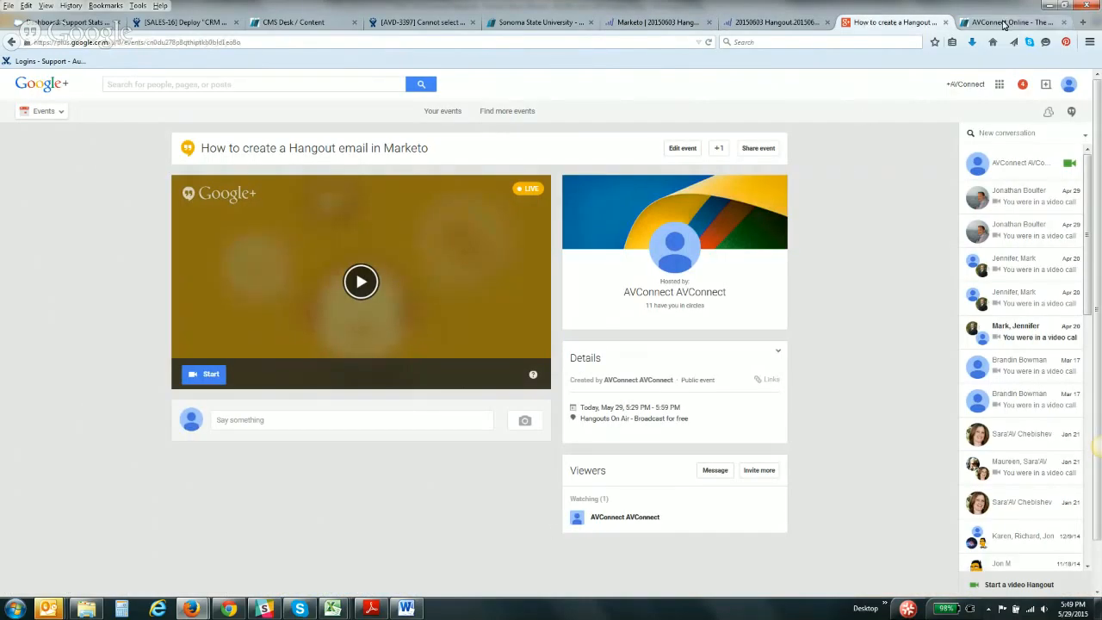
mouse_move(191, 609)
click(267, 551)
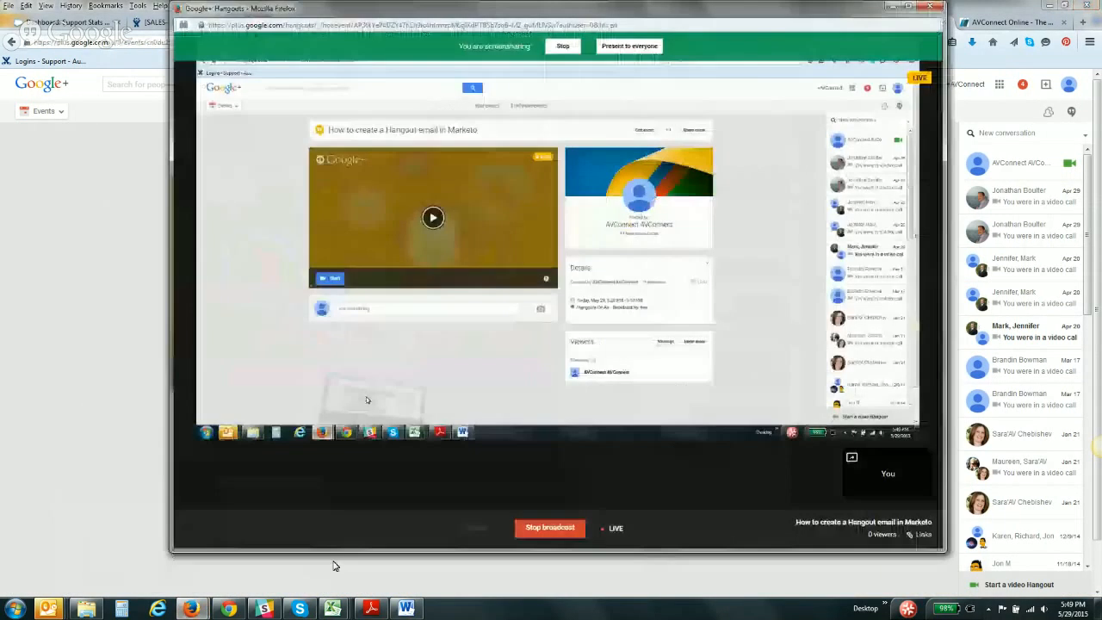
click(544, 529)
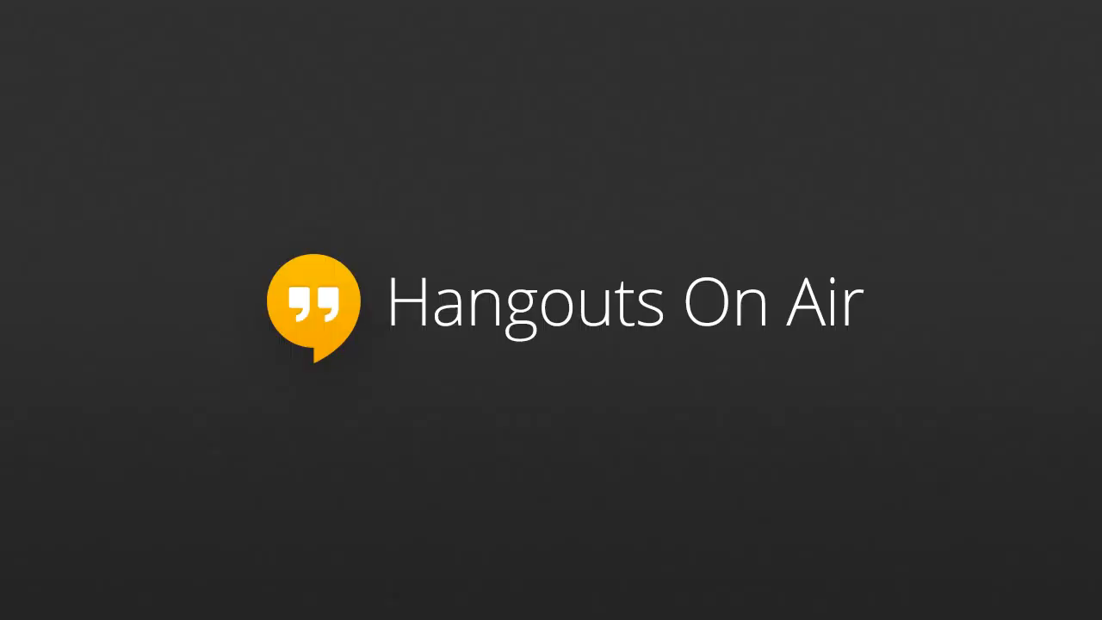